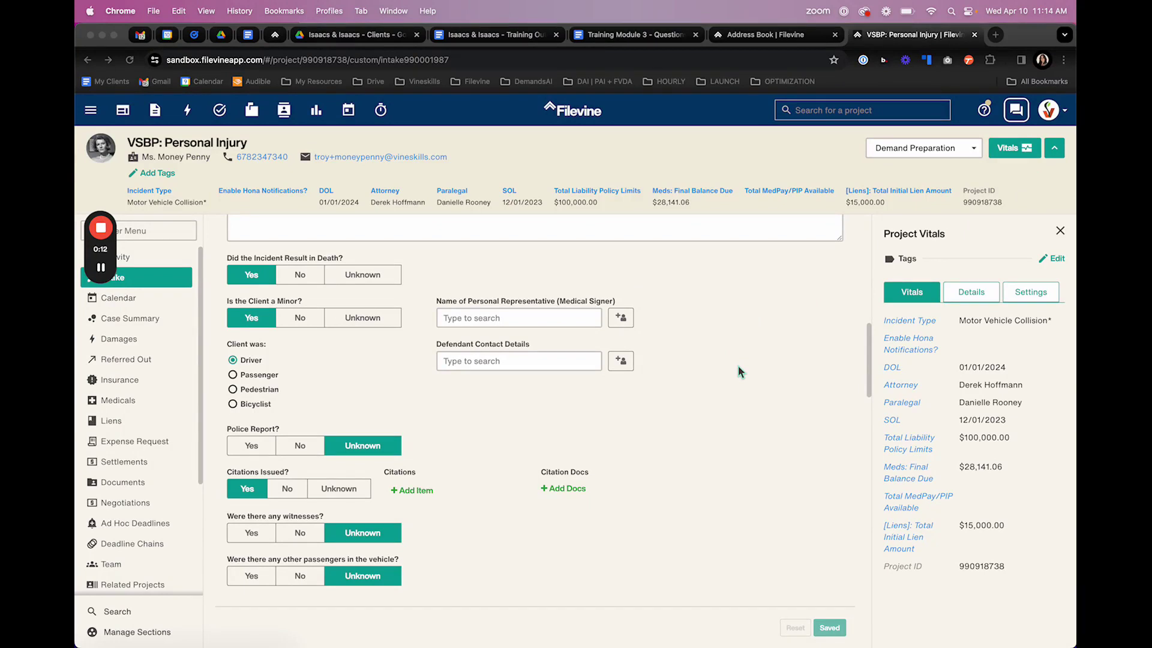
- Highlight the Defendant Contact Details, Client was and Personal Representative (Medical Signer) labels on the intake form
{"action": "left_click", "coordinate": [438, 303]}
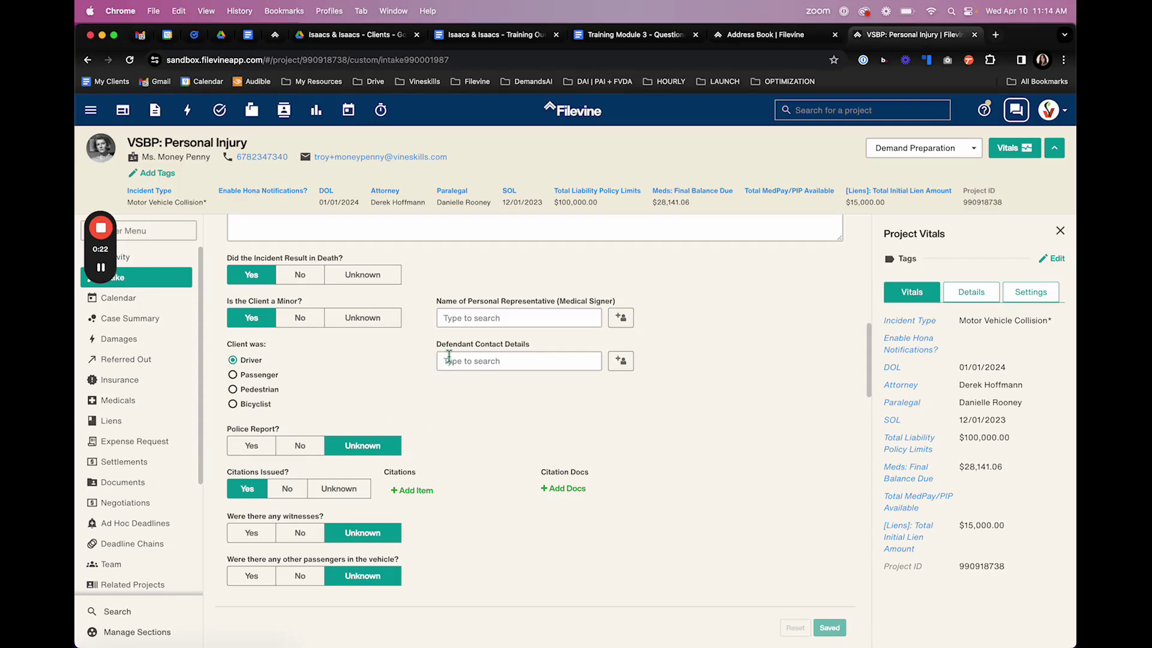
{"action": "double_click", "coordinate": [553, 347]}
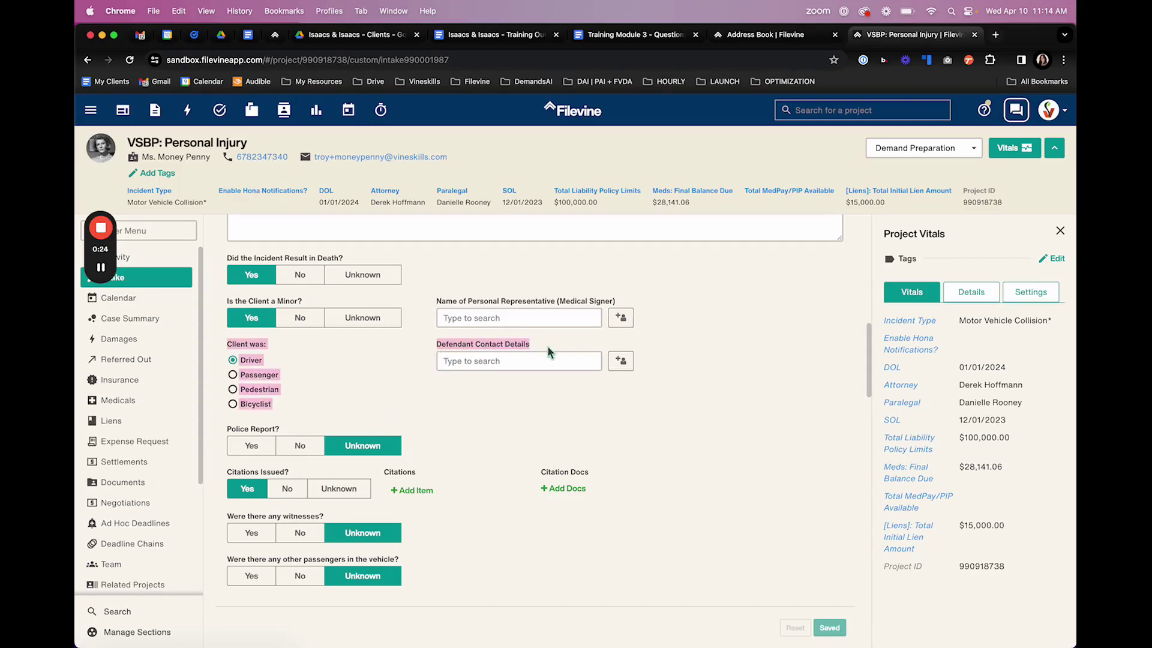
{"action": "left_click", "coordinate": [528, 431]}
{"action": "left_click_drag", "start_coordinate": [438, 305], "coordinate": [526, 308]}
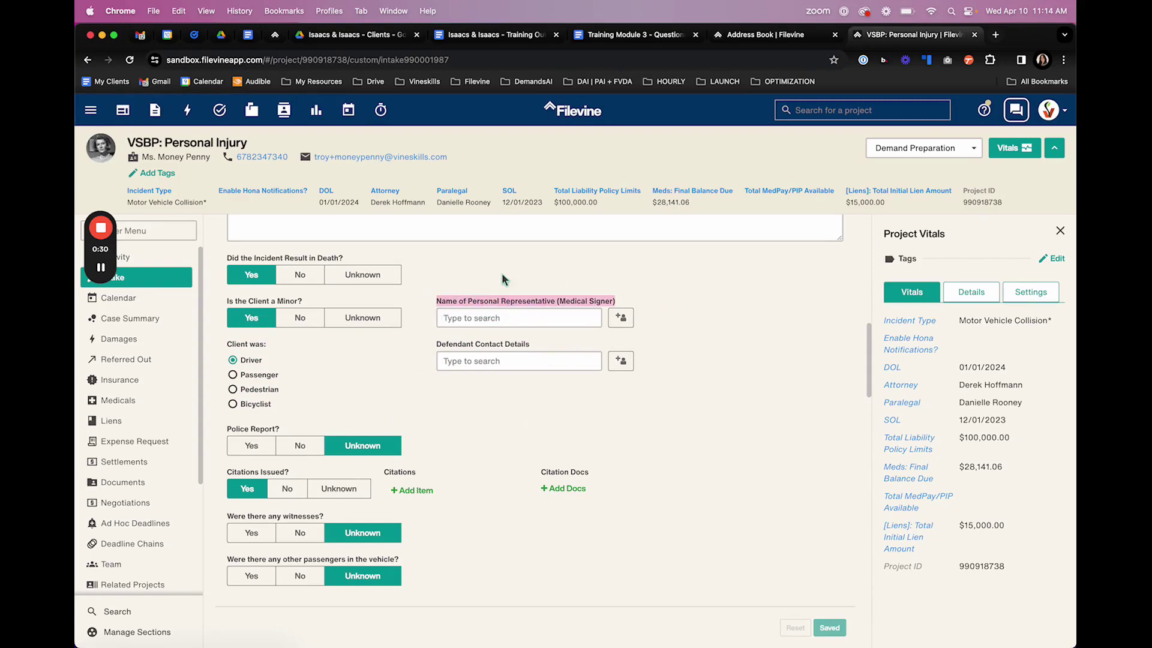
- Search the Medical Signer field for the client's name to see matching contacts
{"action": "left_click", "coordinate": [547, 318]}
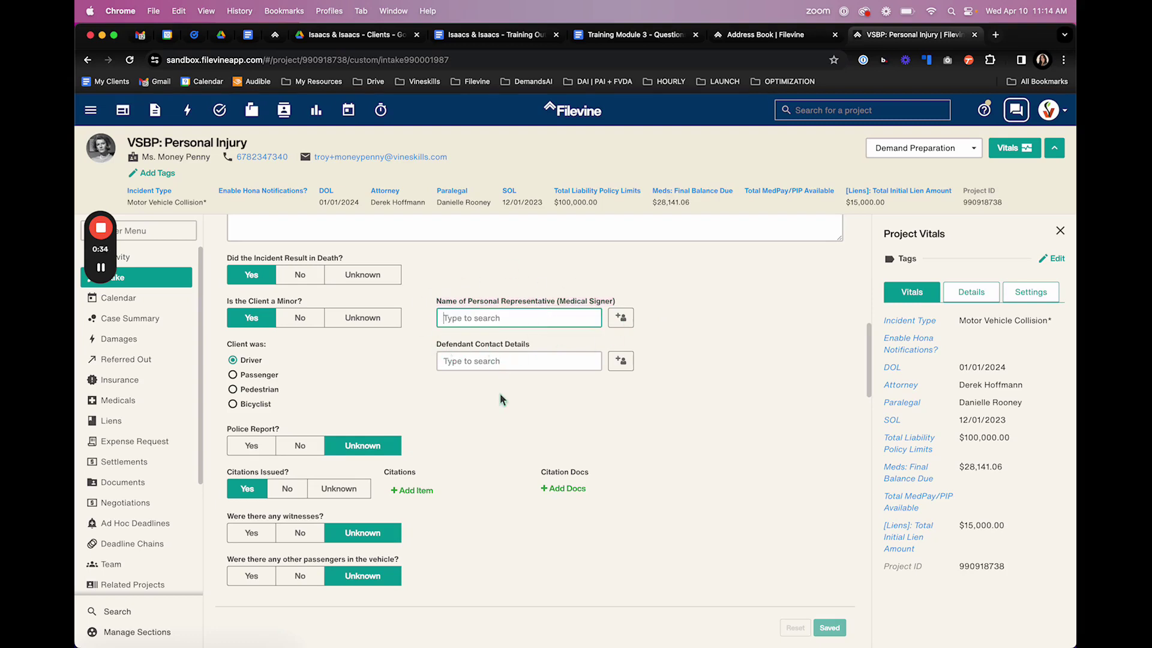
{"action": "left_click", "coordinate": [514, 362]}
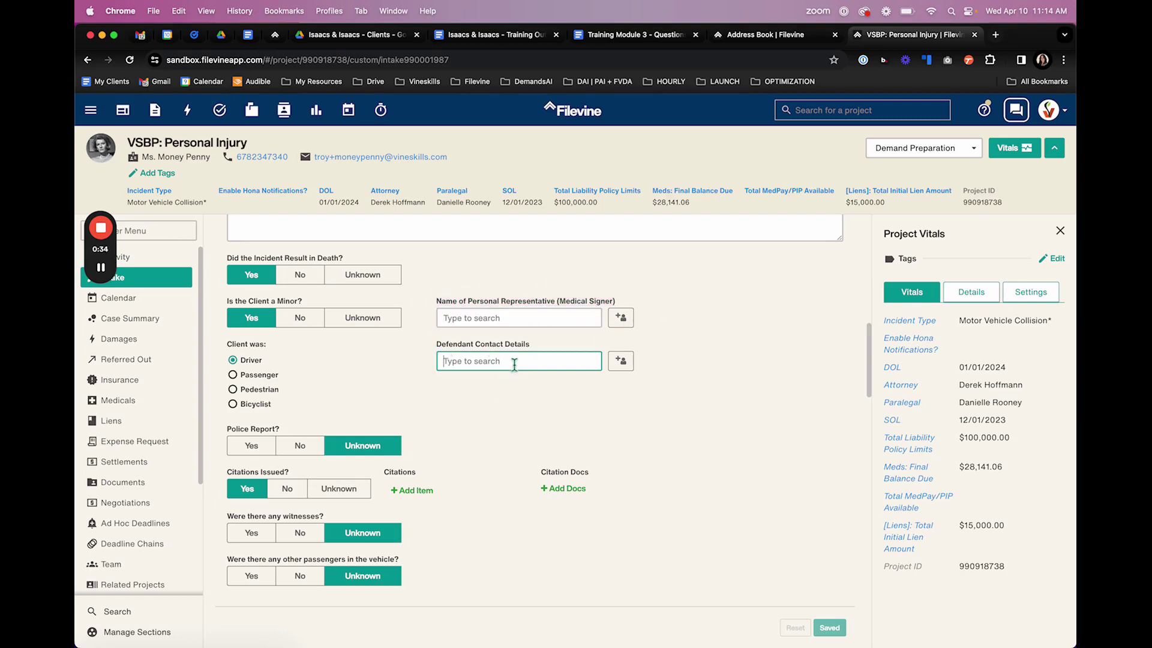
{"action": "left_click", "coordinate": [519, 321]}
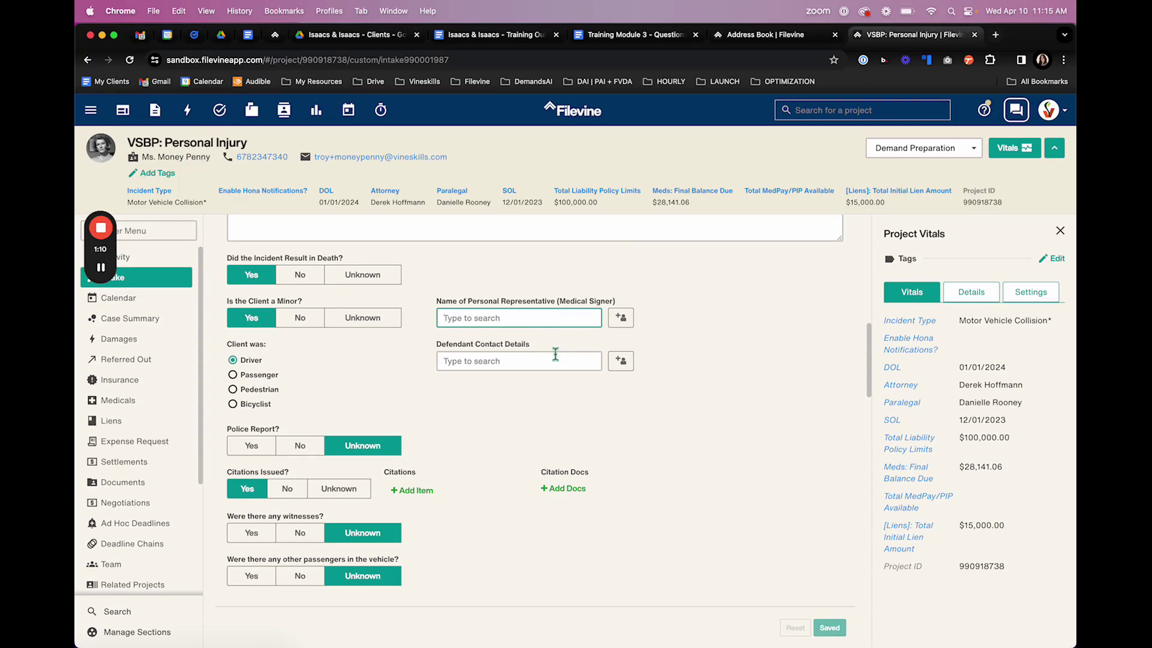
{"action": "type", "text": "money penn"}
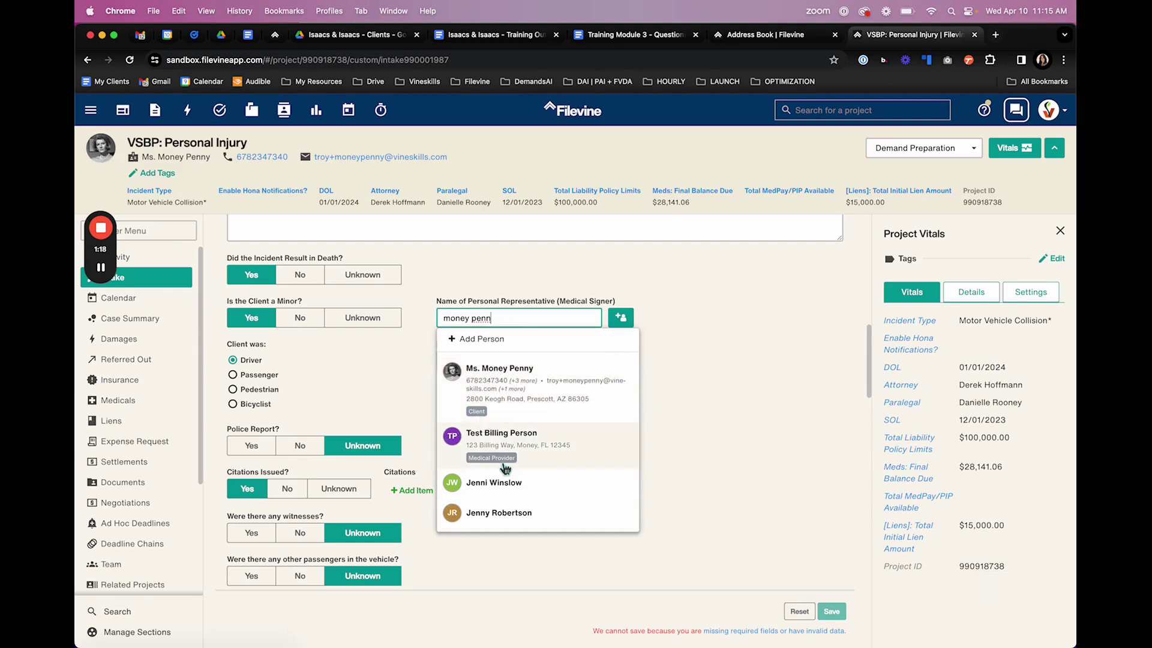
- Replace the Medical Signer search with the new representative's full name, which finds no match
{"action": "left_click", "coordinate": [713, 404]}
{"action": "triple_click", "coordinate": [517, 314]}
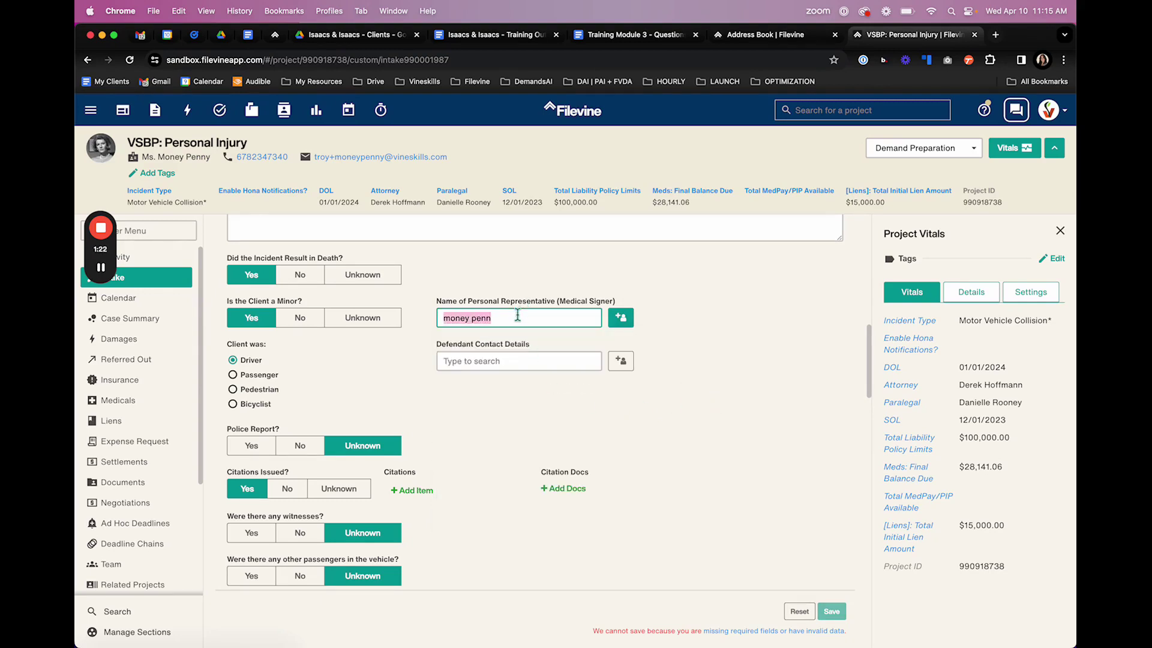
{"action": "key", "text": "BackSpace"}
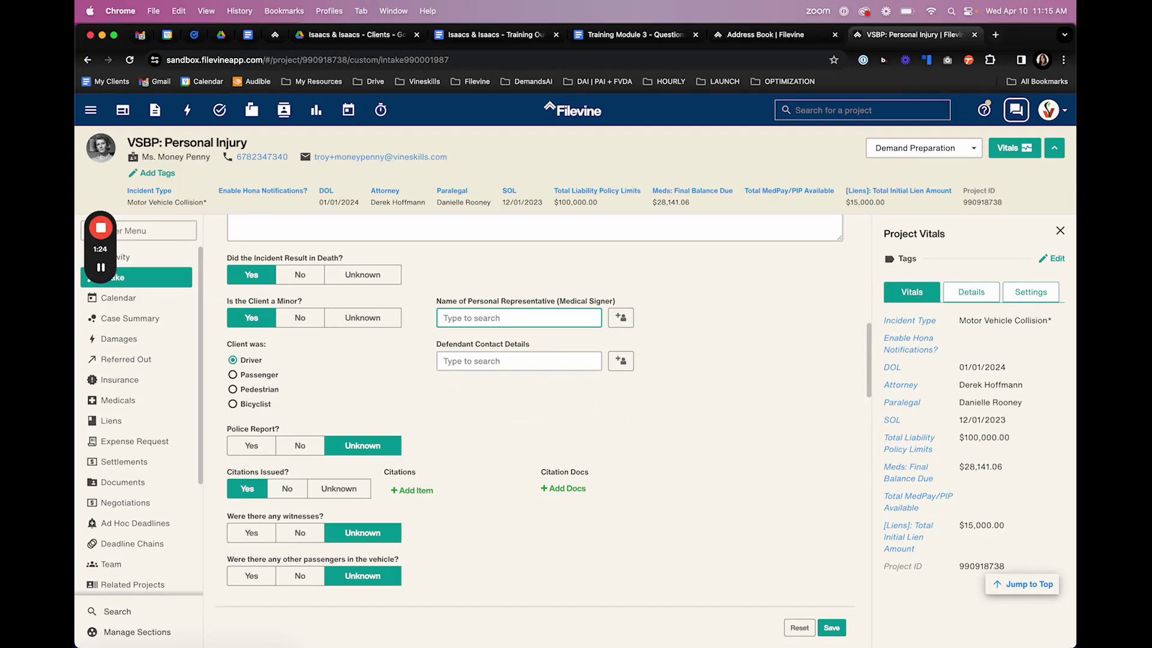
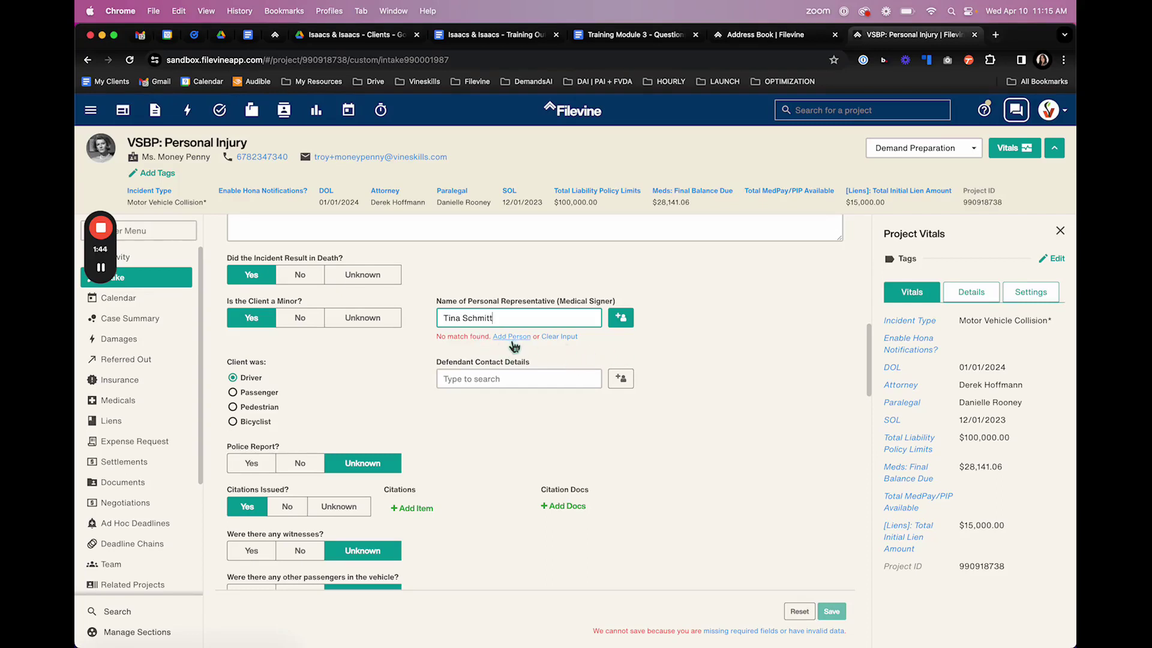
- Open a New Contact form for the unmatched name and switch it to a single-name business entry
{"action": "left_click", "coordinate": [621, 319]}
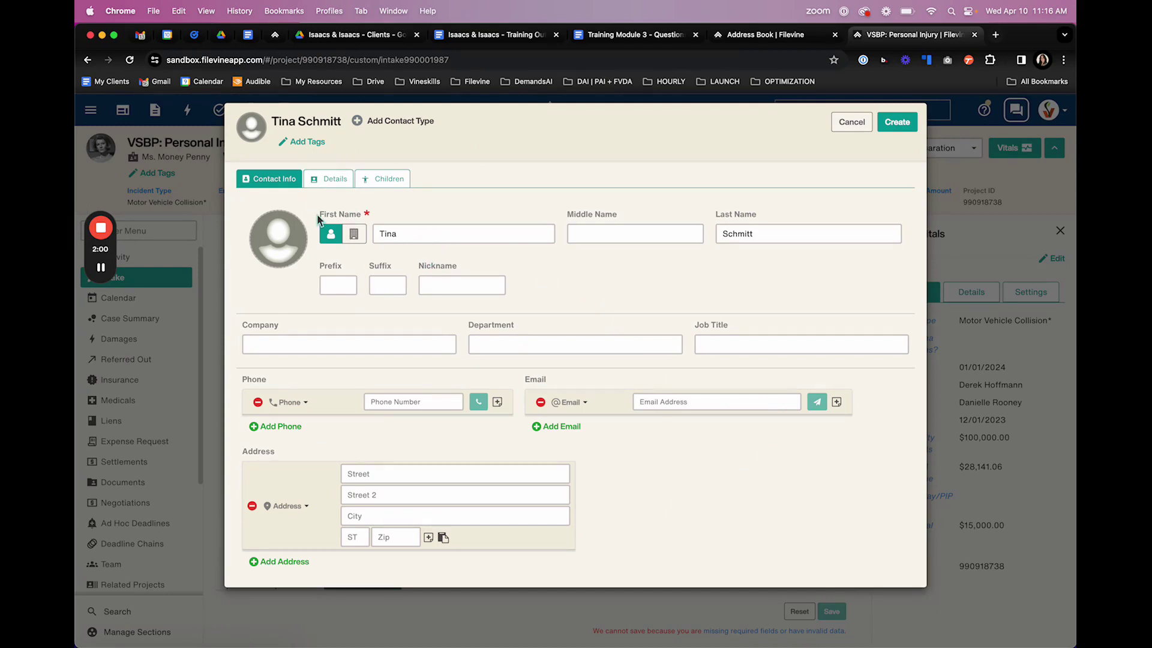
{"action": "left_click_drag", "start_coordinate": [318, 215], "coordinate": [365, 221]}
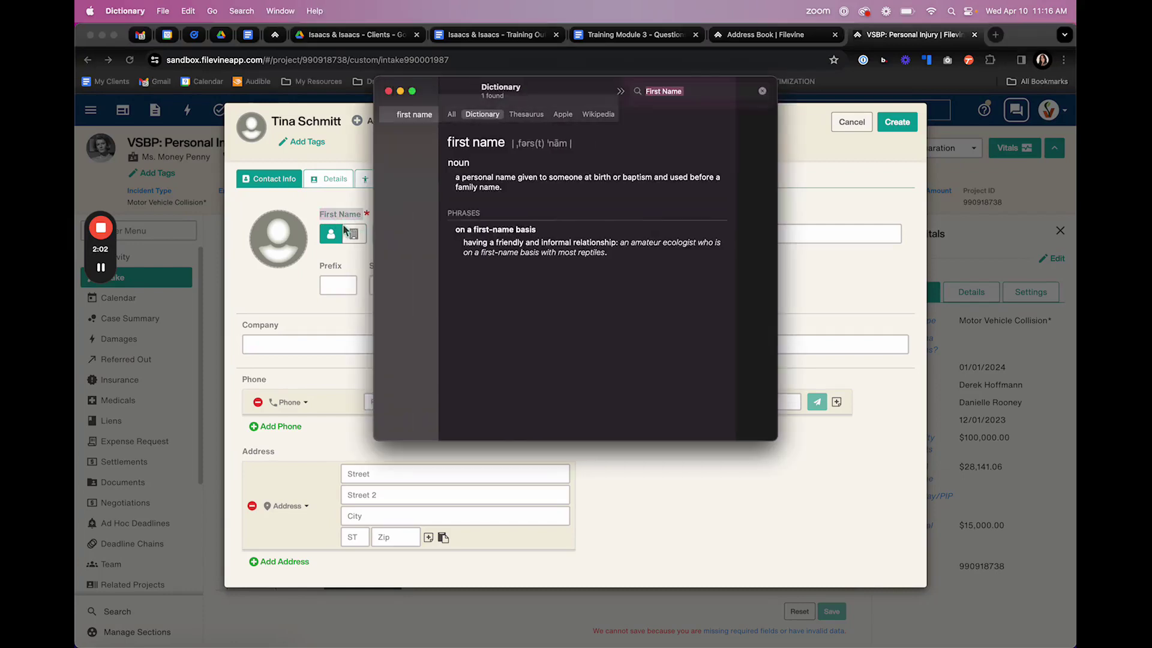
{"action": "key", "text": "ctrl+super+d"}
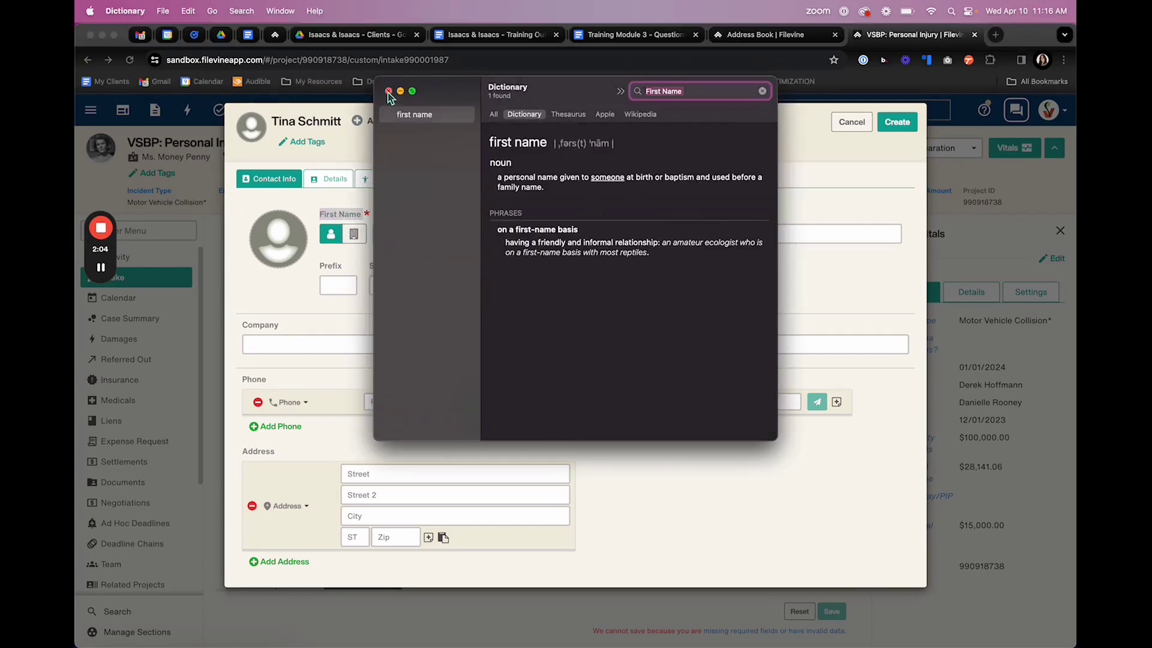
{"action": "left_click", "coordinate": [388, 91]}
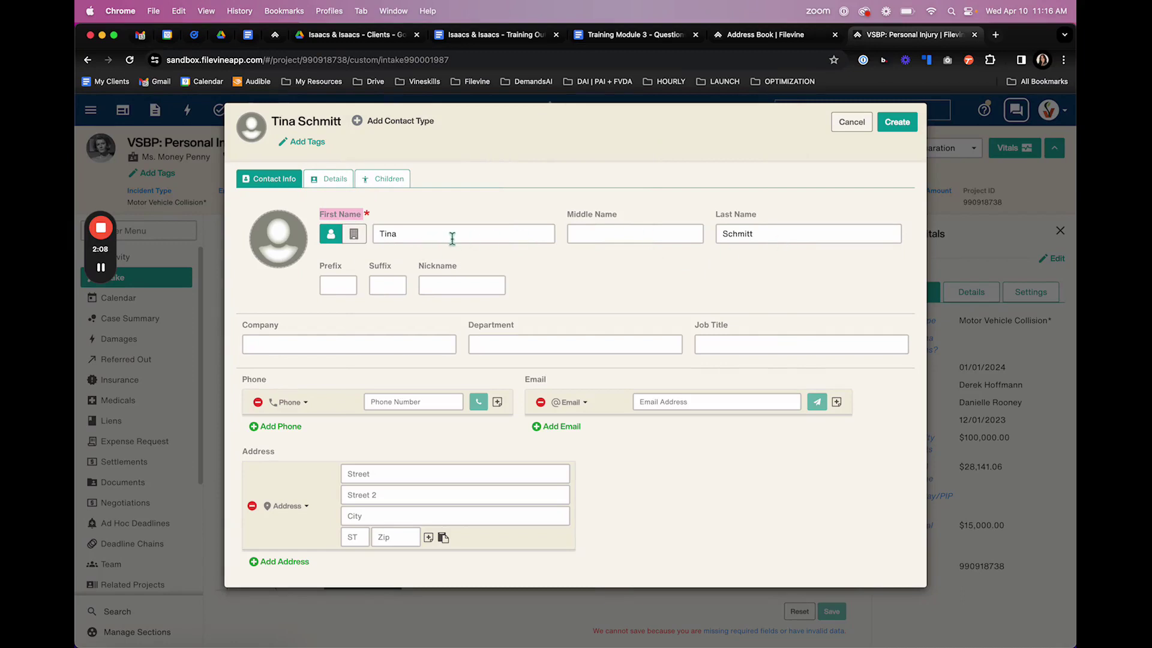
{"action": "left_click", "coordinate": [660, 281]}
{"action": "left_click", "coordinate": [355, 235]}
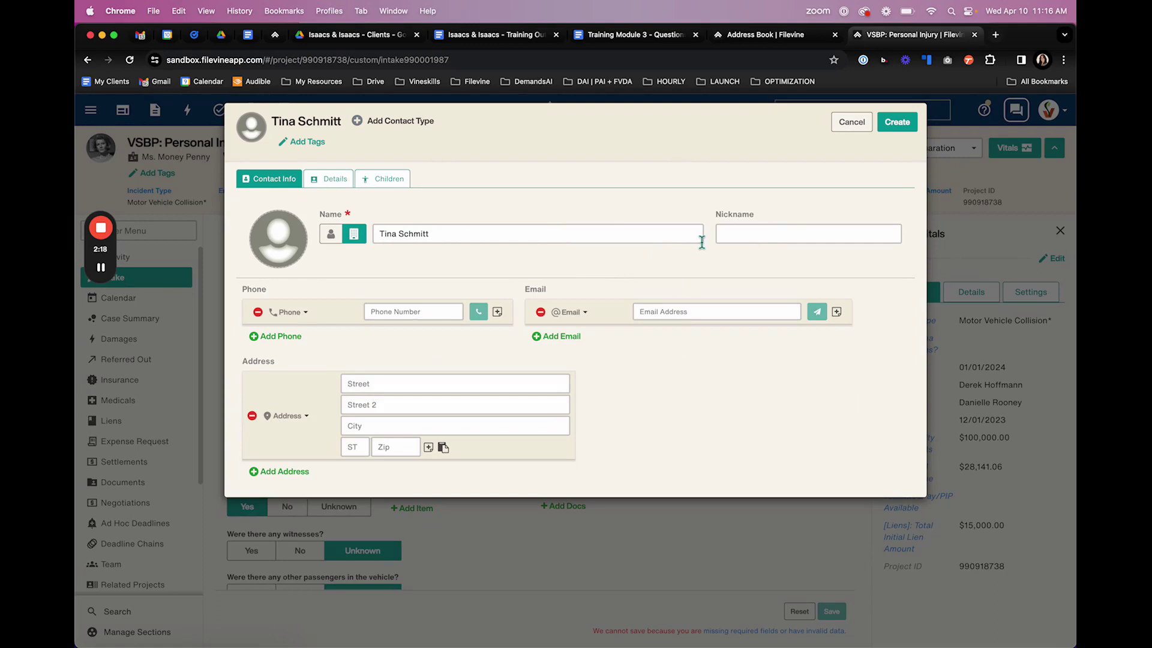
- Switch the contact back to a person with split names and set the prefix to 'Ms.'
{"action": "left_click", "coordinate": [330, 234]}
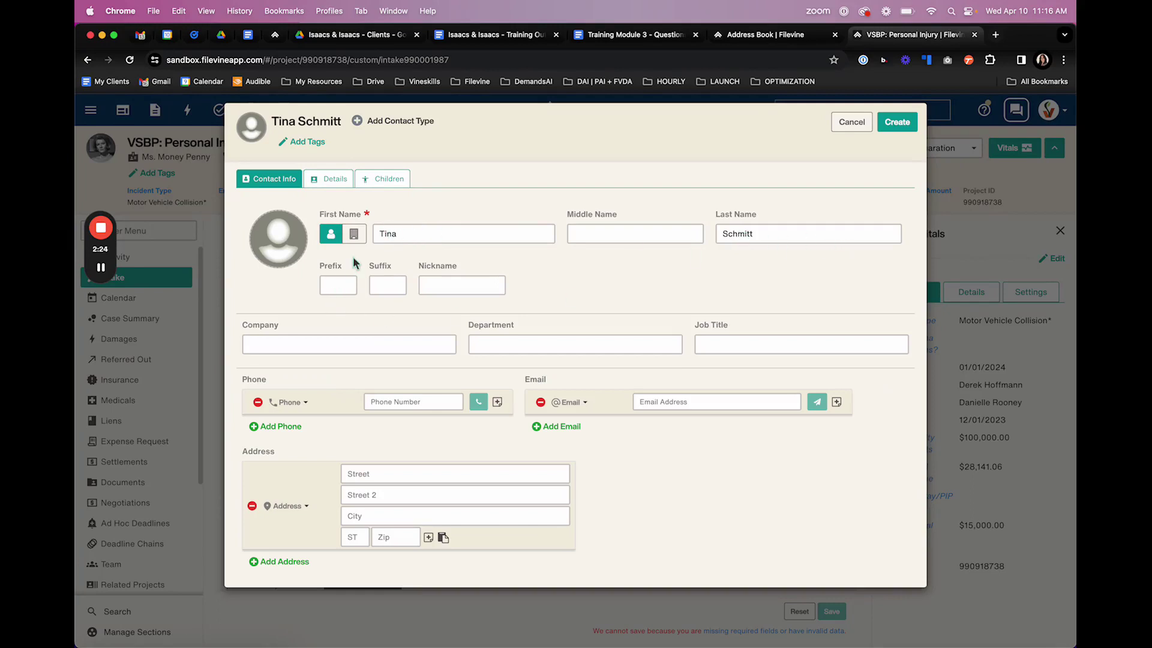
{"action": "left_click", "coordinate": [338, 284]}
{"action": "type", "text": "Ms."}
{"action": "left_click", "coordinate": [492, 288]}
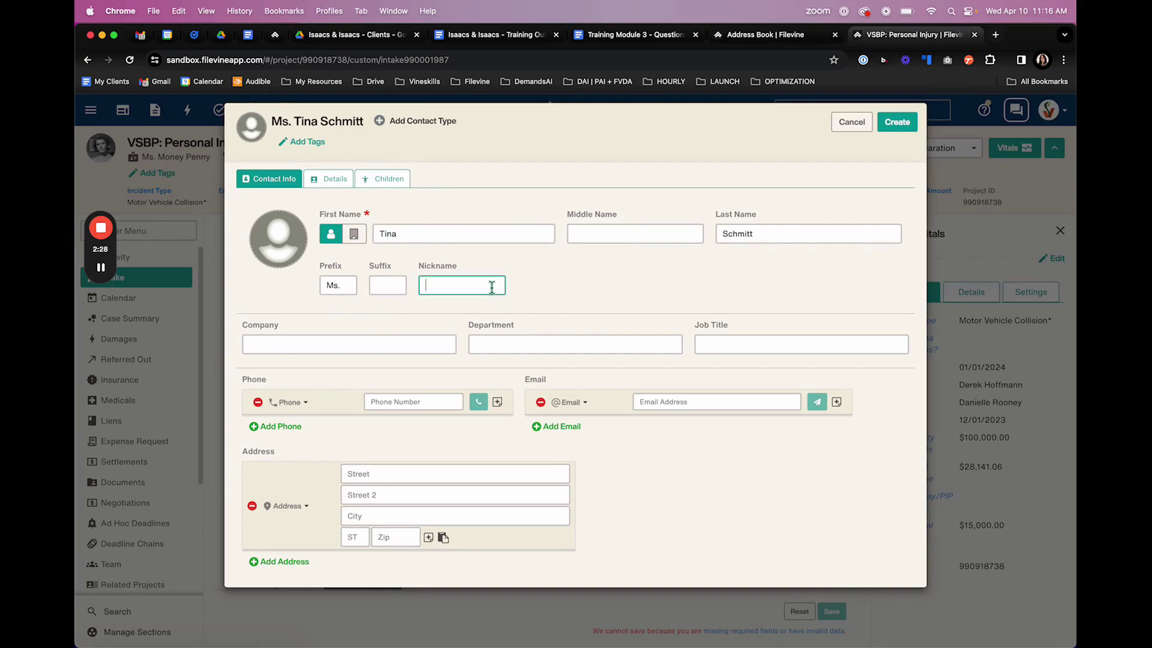
{"action": "left_click", "coordinate": [372, 348]}
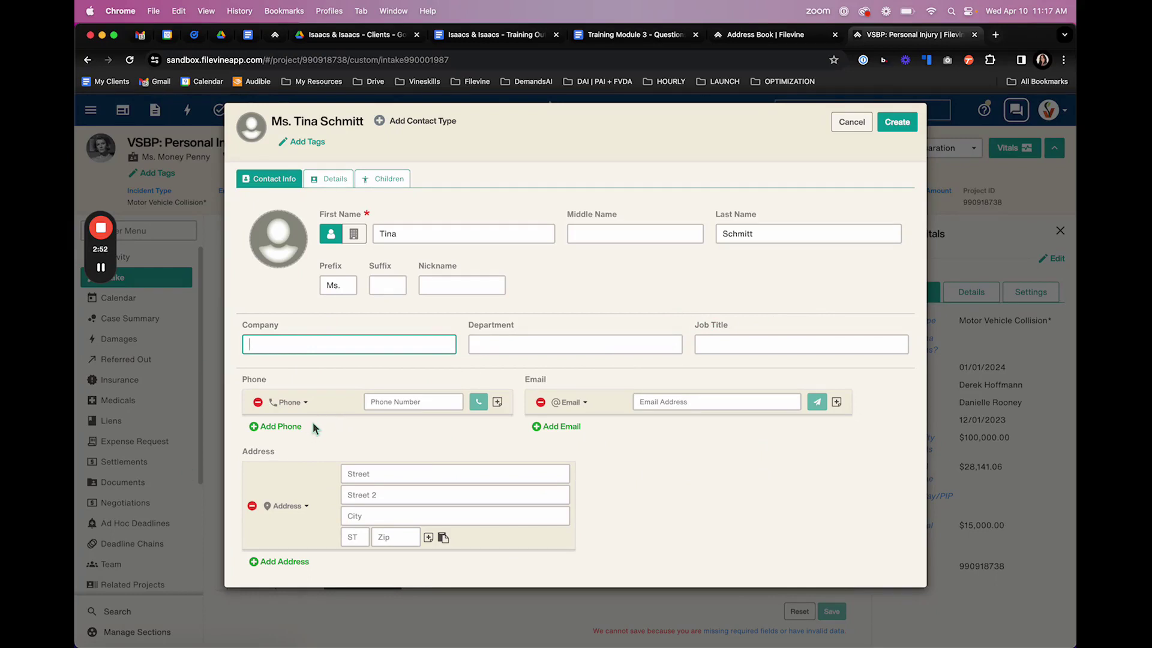
- Add a second phone row and enter the contact's main phone number
{"action": "left_click", "coordinate": [281, 426]}
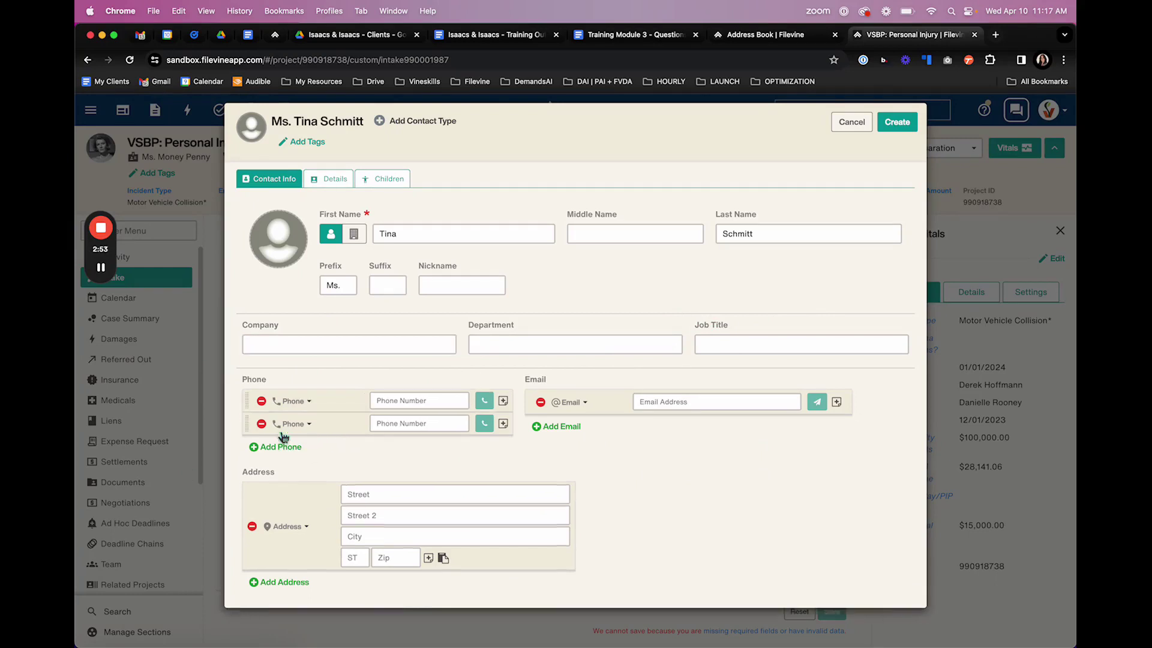
{"action": "left_click", "coordinate": [306, 402]}
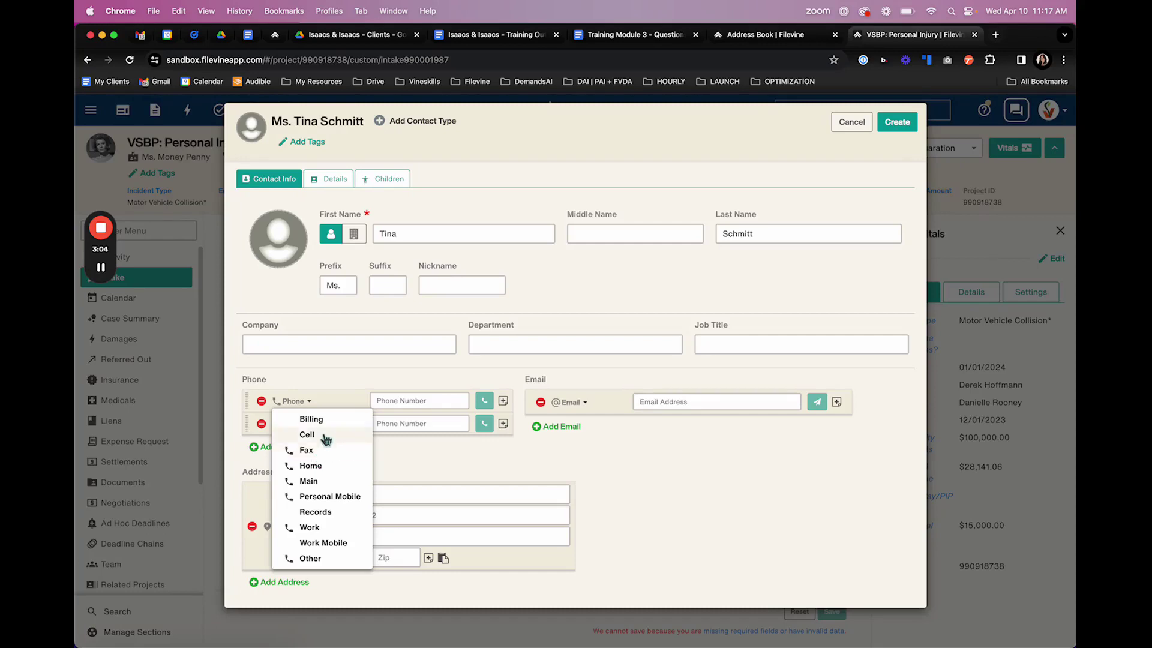
{"action": "left_click", "coordinate": [416, 463]}
{"action": "left_click", "coordinate": [425, 408]}
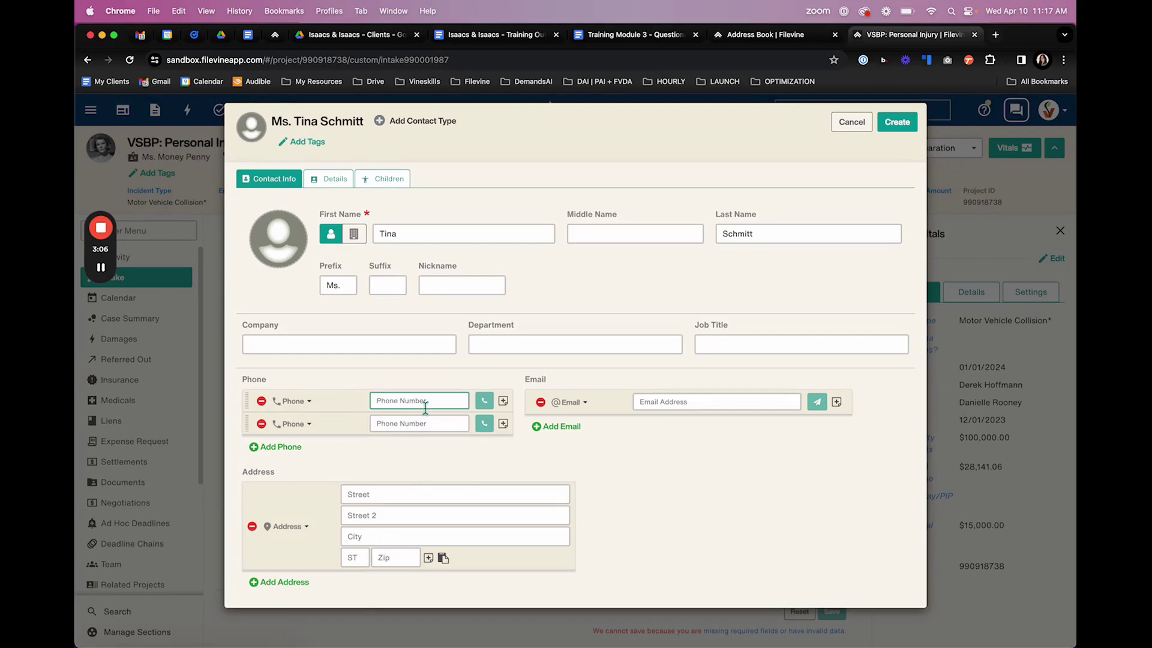
{"action": "type", "text": "123-456-7890"}
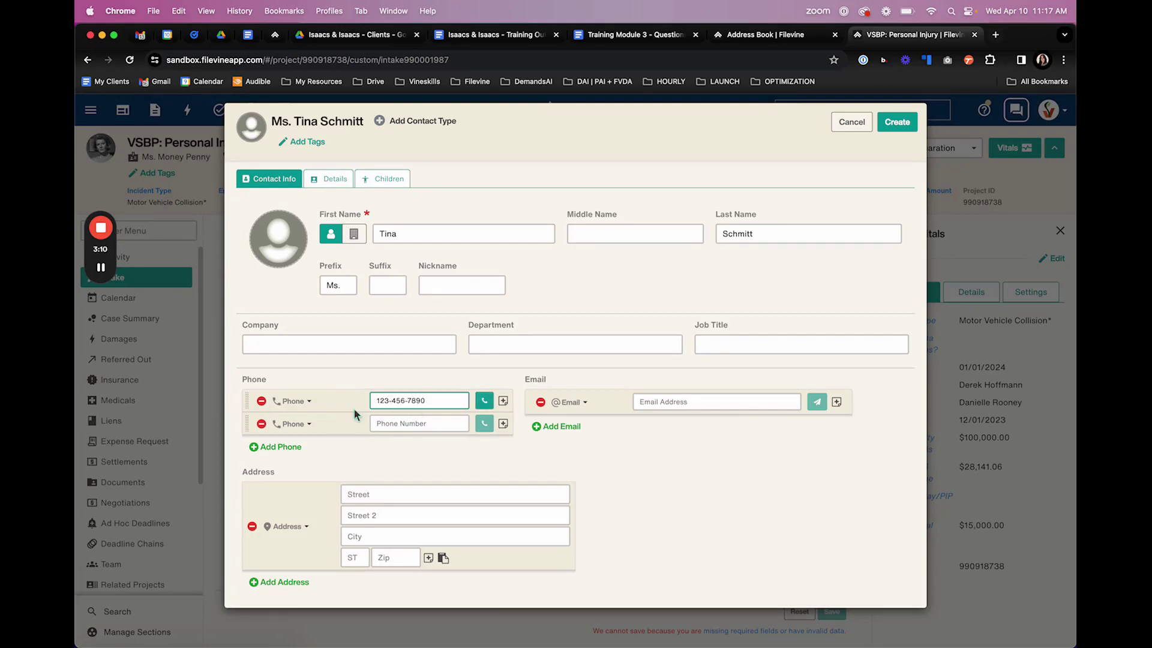
- Label the second phone as Personal Mobile and begin entering its number
{"action": "left_click", "coordinate": [293, 425]}
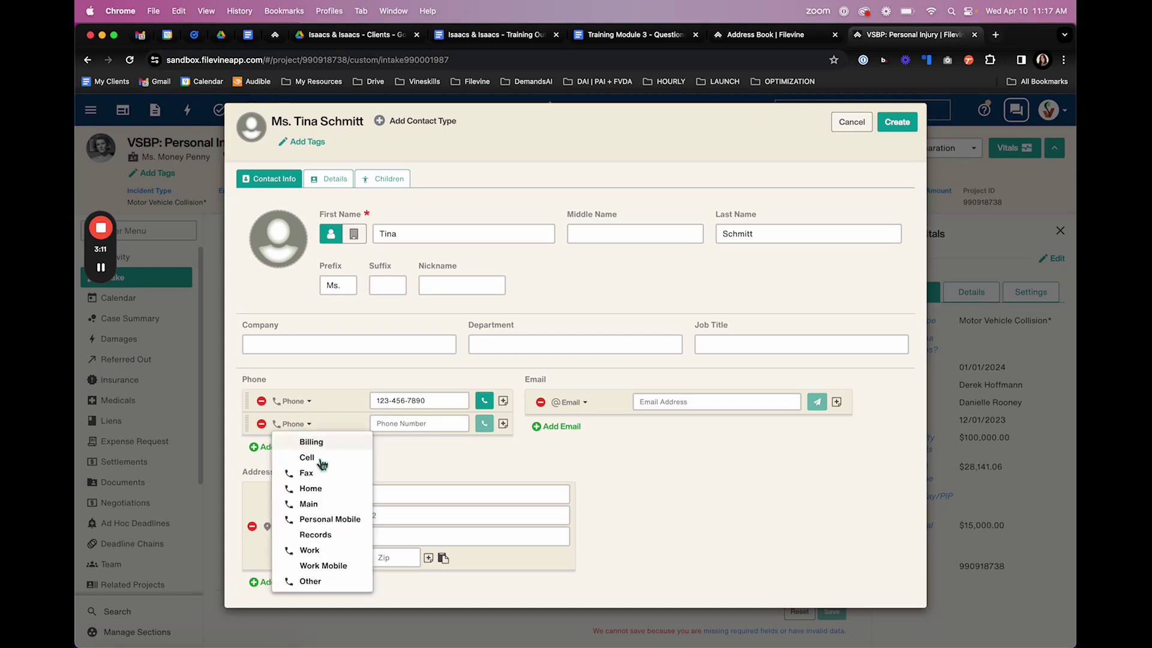
{"action": "left_click", "coordinate": [340, 520]}
{"action": "left_click", "coordinate": [436, 423]}
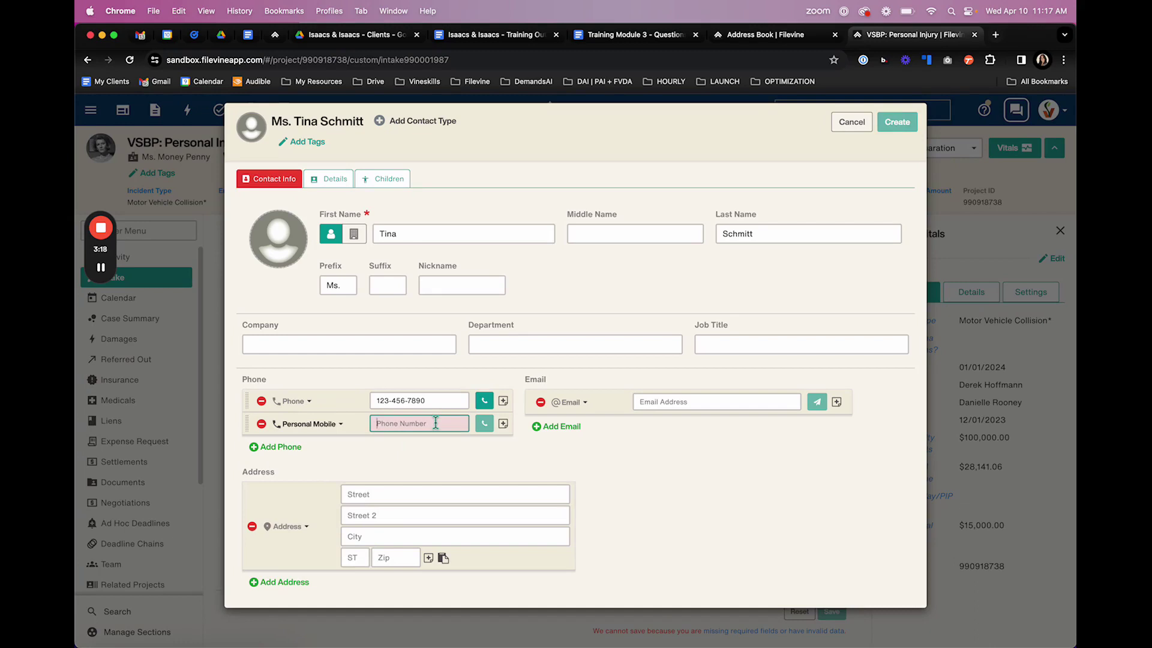
{"action": "key", "text": "XF86AudioMute"}
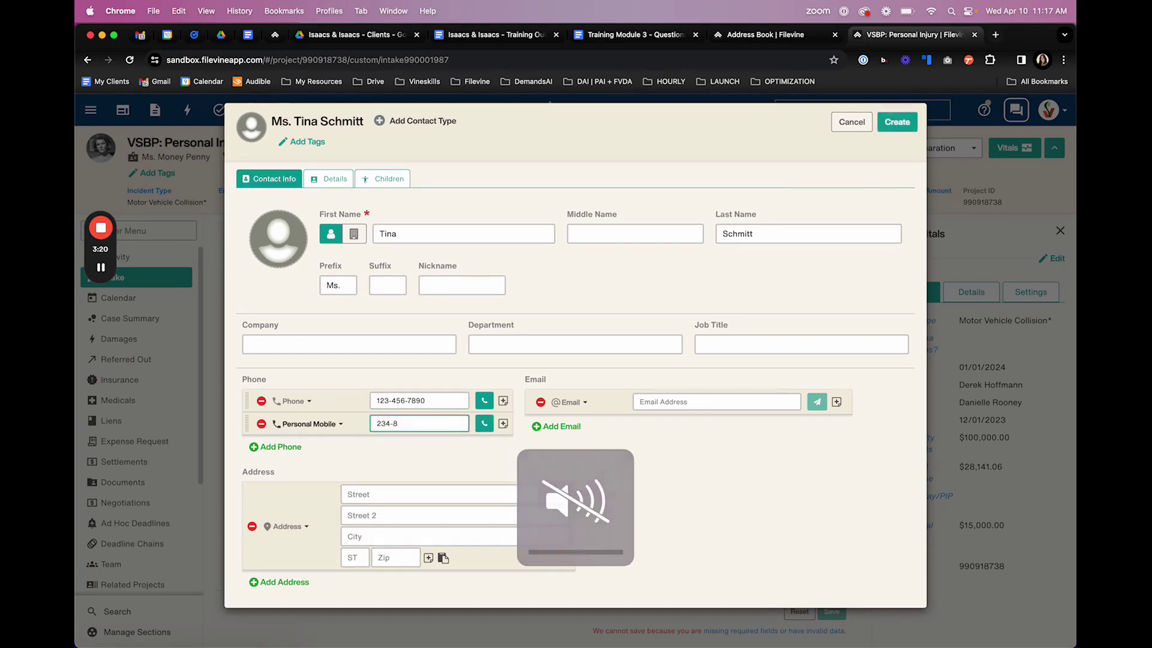
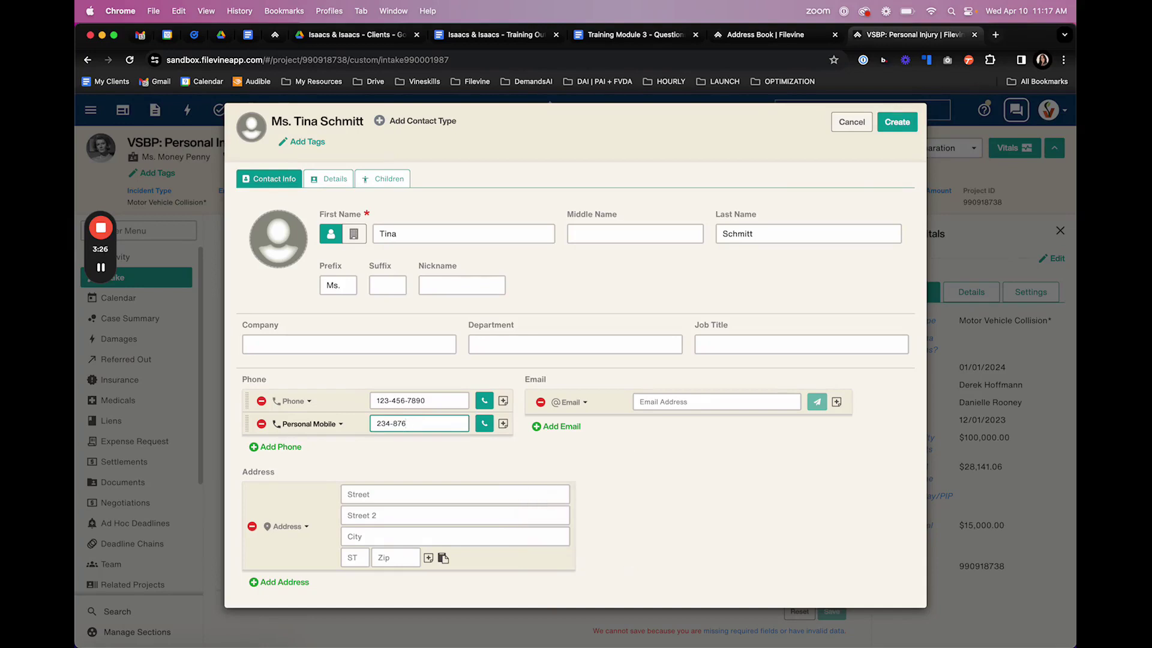
- Finish the personal mobile number and enter the contact's e-mail address
{"action": "left_click", "coordinate": [754, 473]}
{"action": "left_click", "coordinate": [686, 400]}
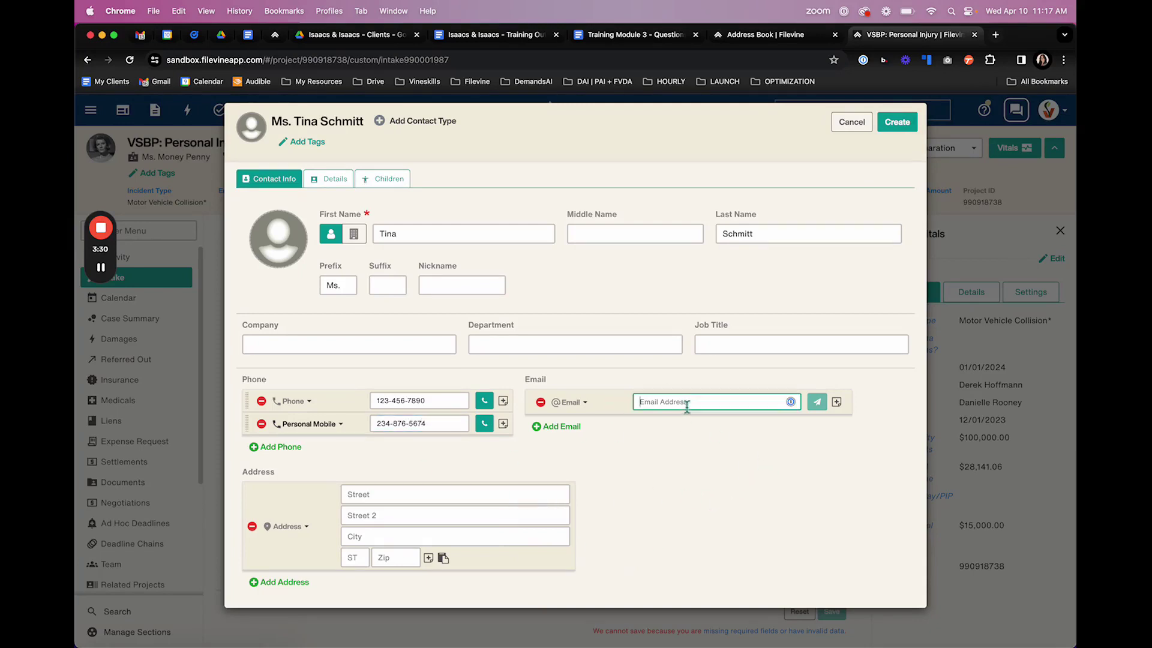
{"action": "key", "text": "BackSpace"}
{"action": "key", "text": "BackSpace"}
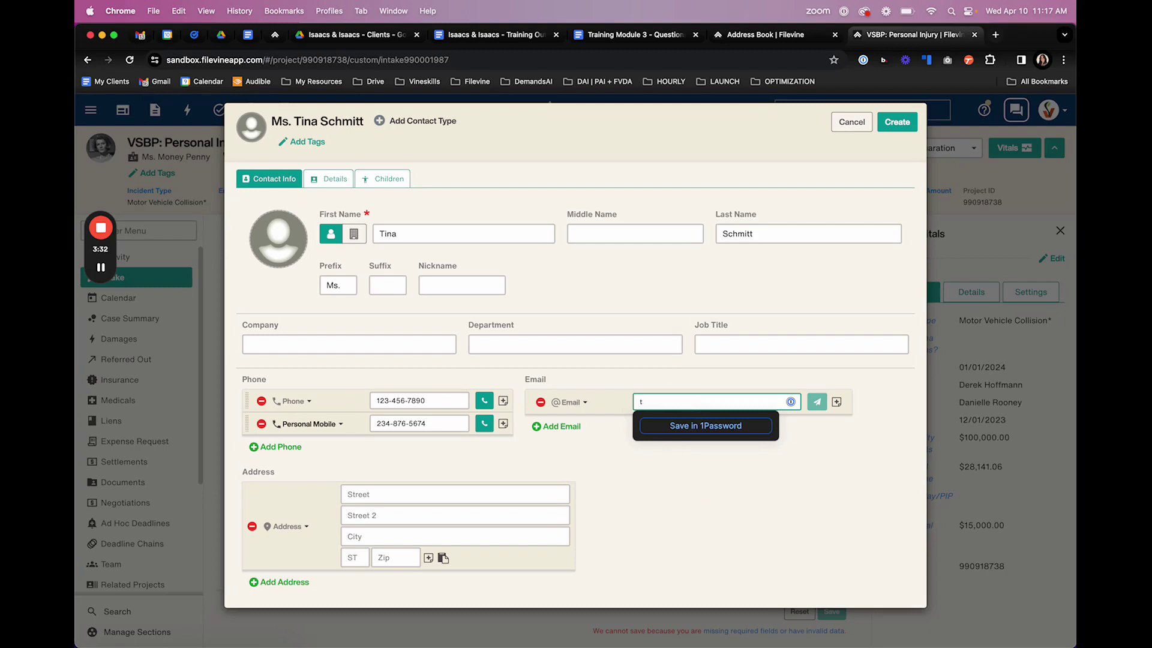
{"action": "left_click", "coordinate": [734, 504]}
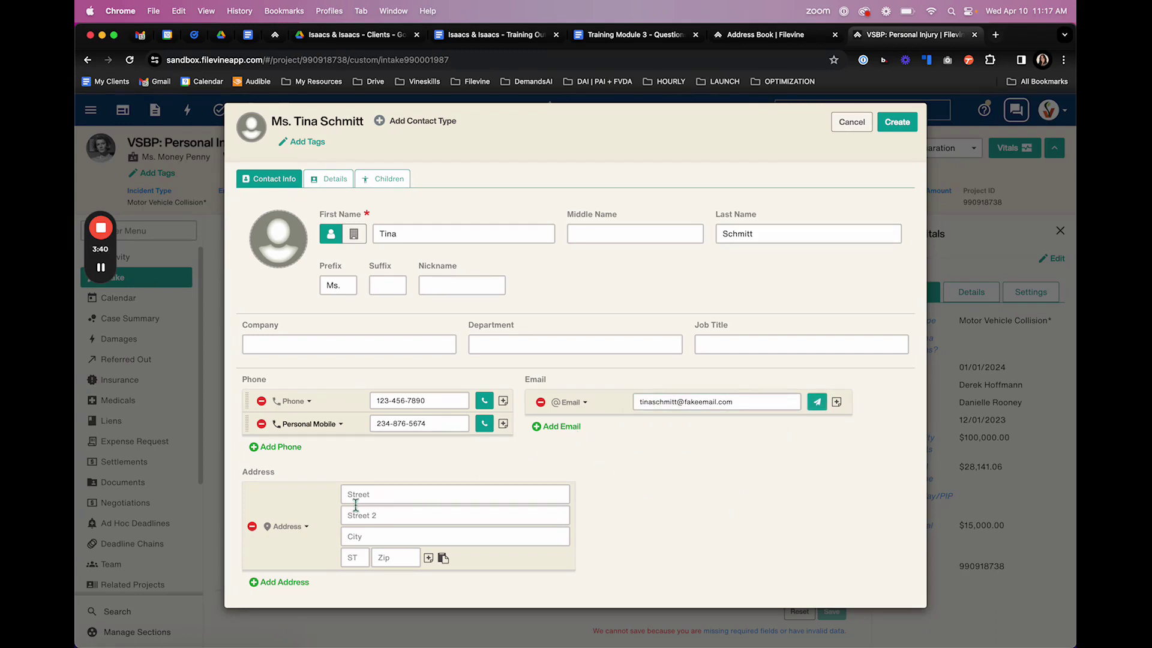
- Enter the contact's street address, city, state and zip code
{"action": "left_click", "coordinate": [387, 493]}
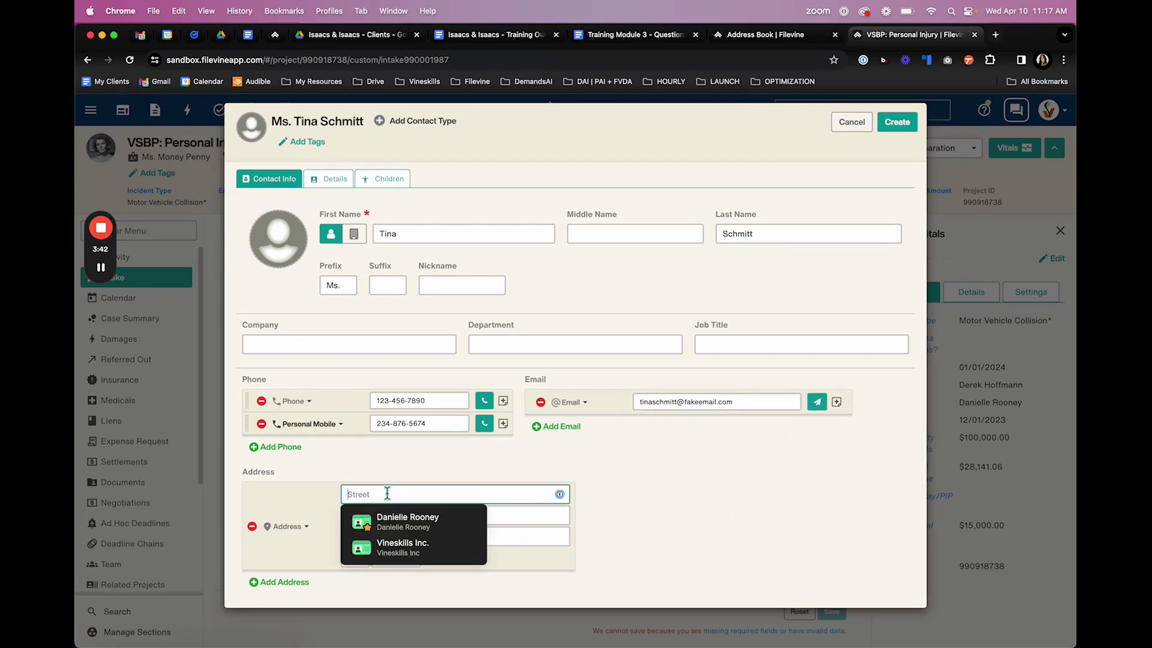
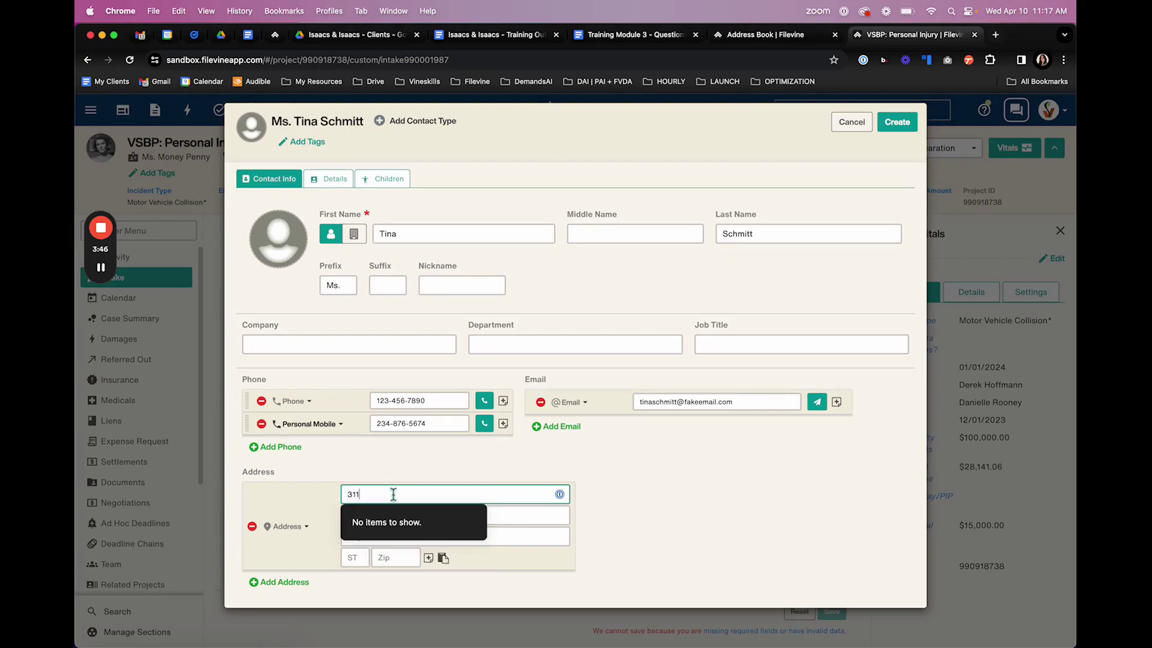
{"action": "left_click", "coordinate": [526, 538]}
{"action": "type", "text": "New York"}
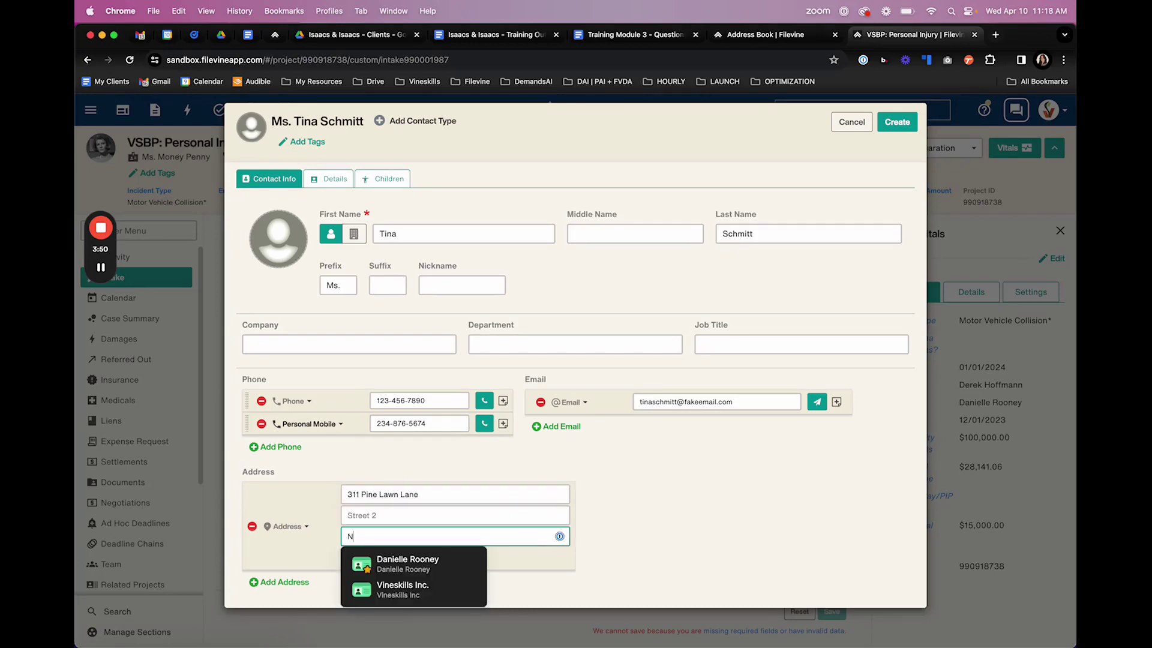
{"action": "key", "text": "Tab"}
{"action": "type", "text": "NY"}
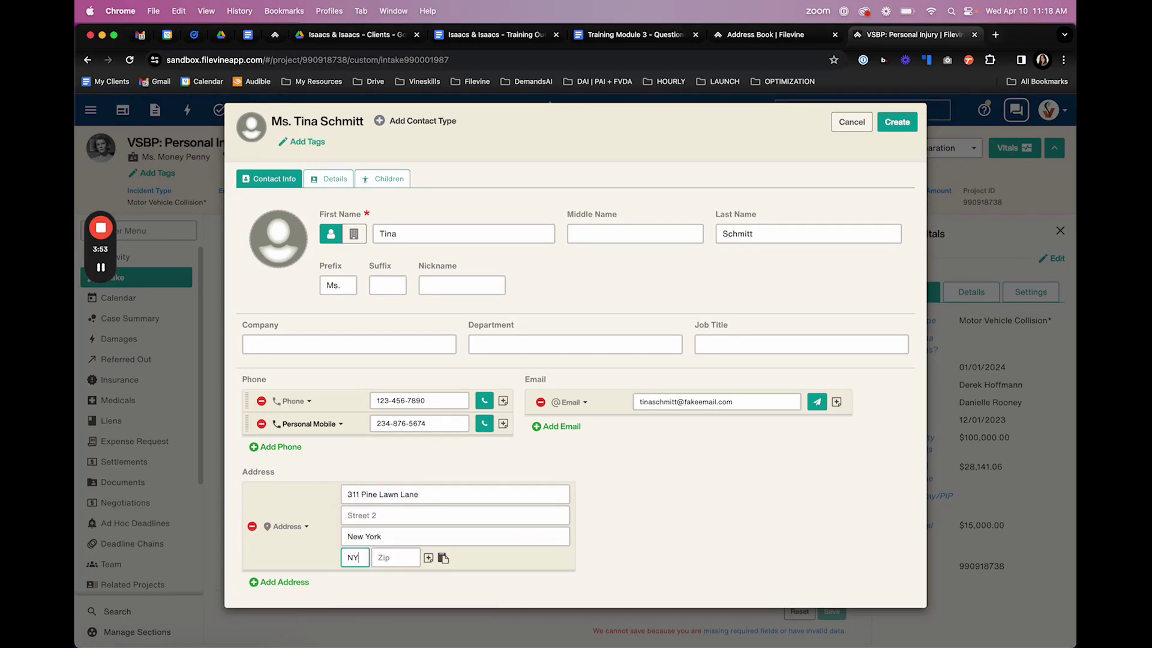
{"action": "key", "text": "Tab"}
{"action": "type", "text": "10001"}
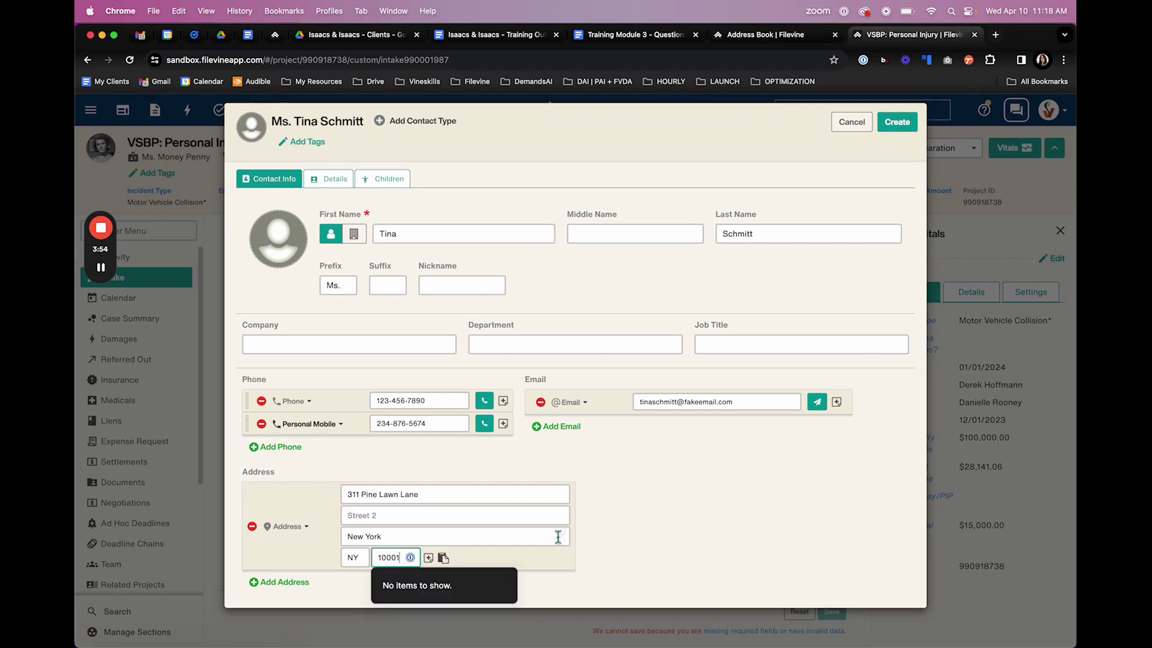
{"action": "left_click", "coordinate": [673, 558]}
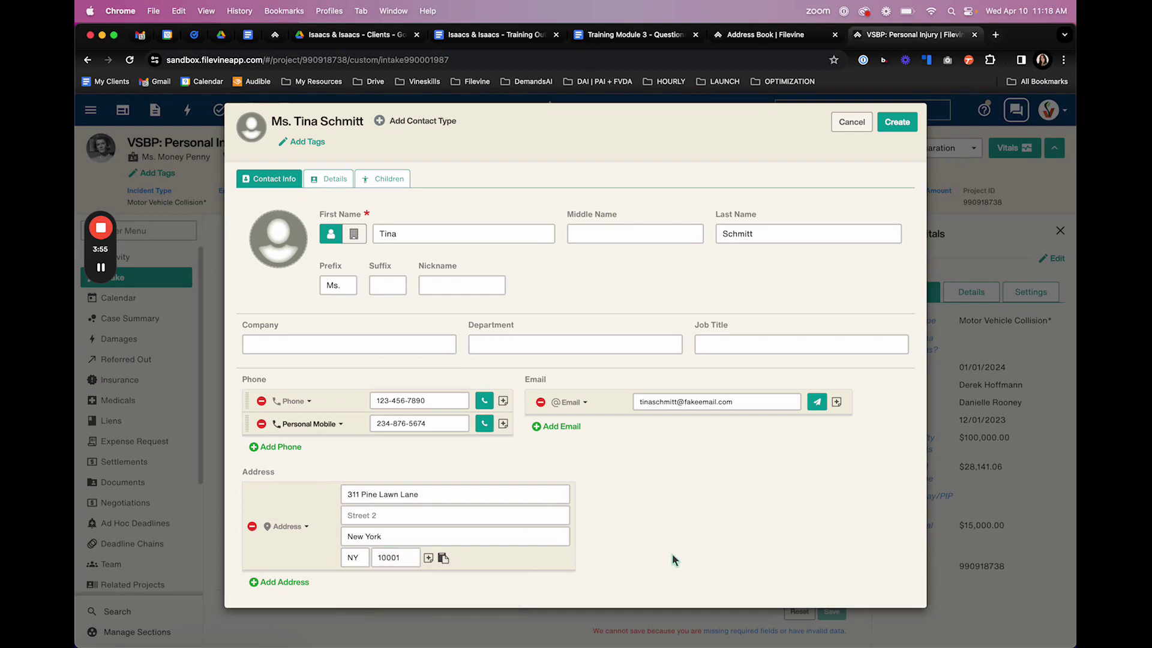
- Add a blank second address, note 'ext. 123' on the first phone, then view Details
{"action": "left_click", "coordinate": [291, 583]}
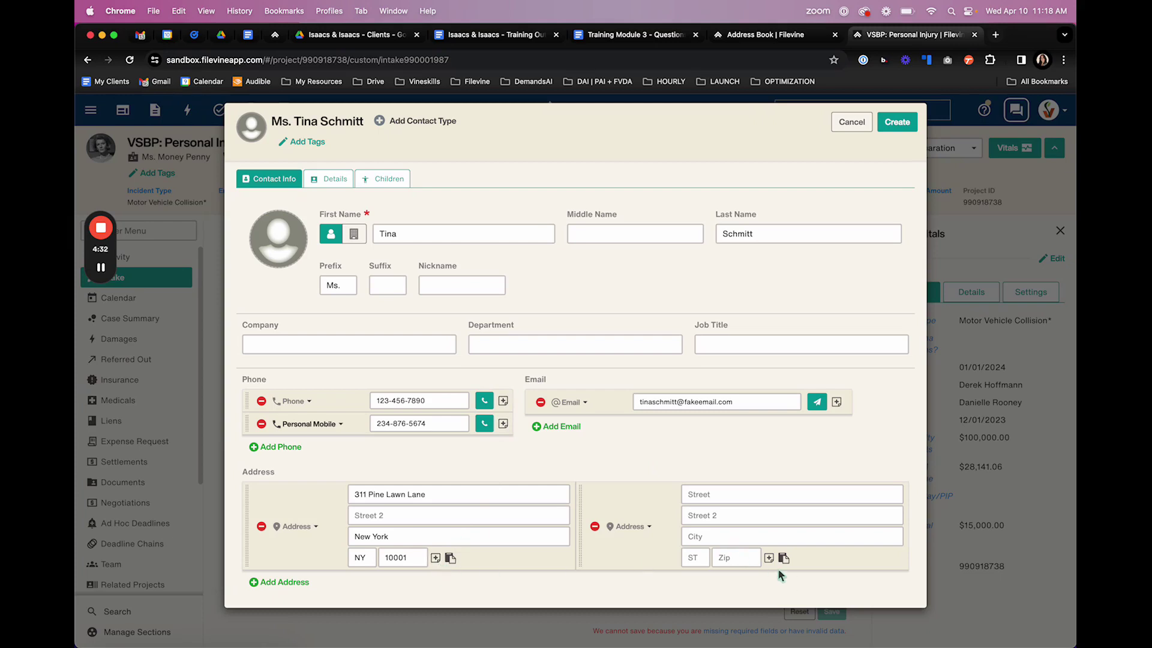
{"action": "left_click", "coordinate": [503, 400]}
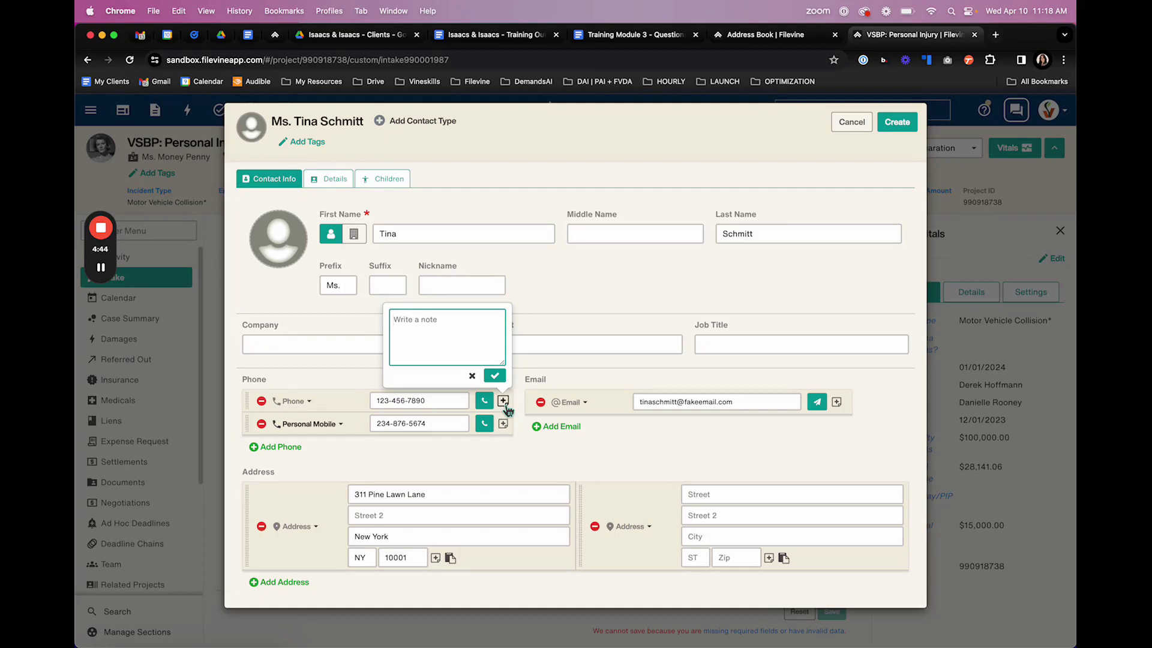
{"action": "type", "text": "ext. 123"}
{"action": "left_click", "coordinate": [495, 377]}
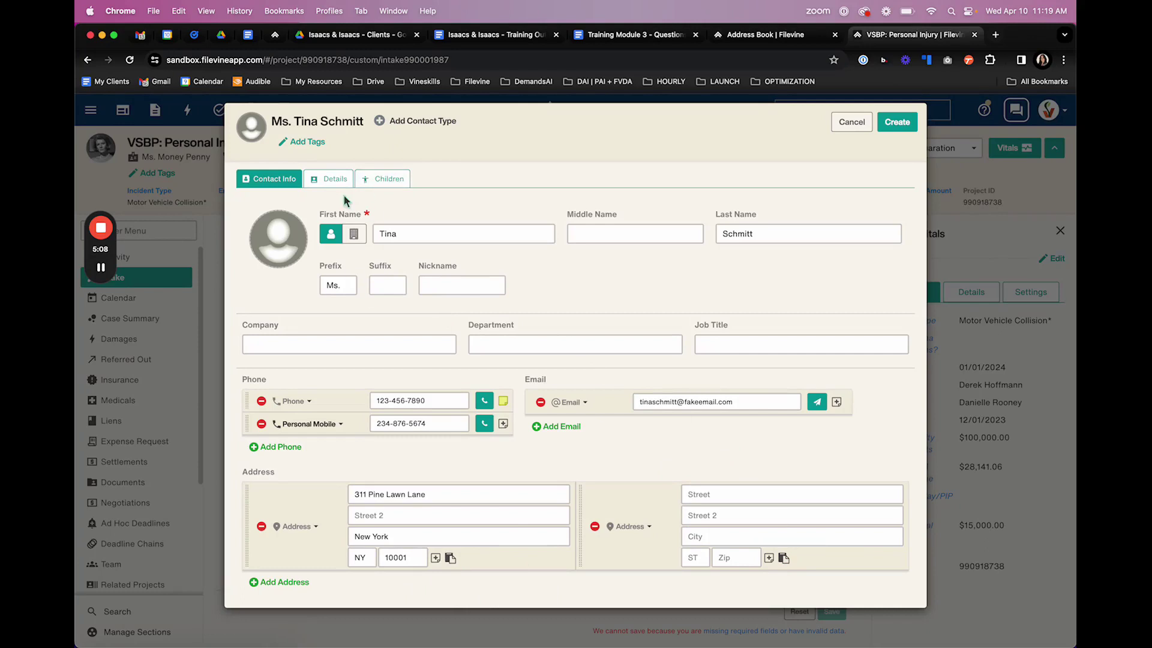
{"action": "left_click", "coordinate": [336, 179]}
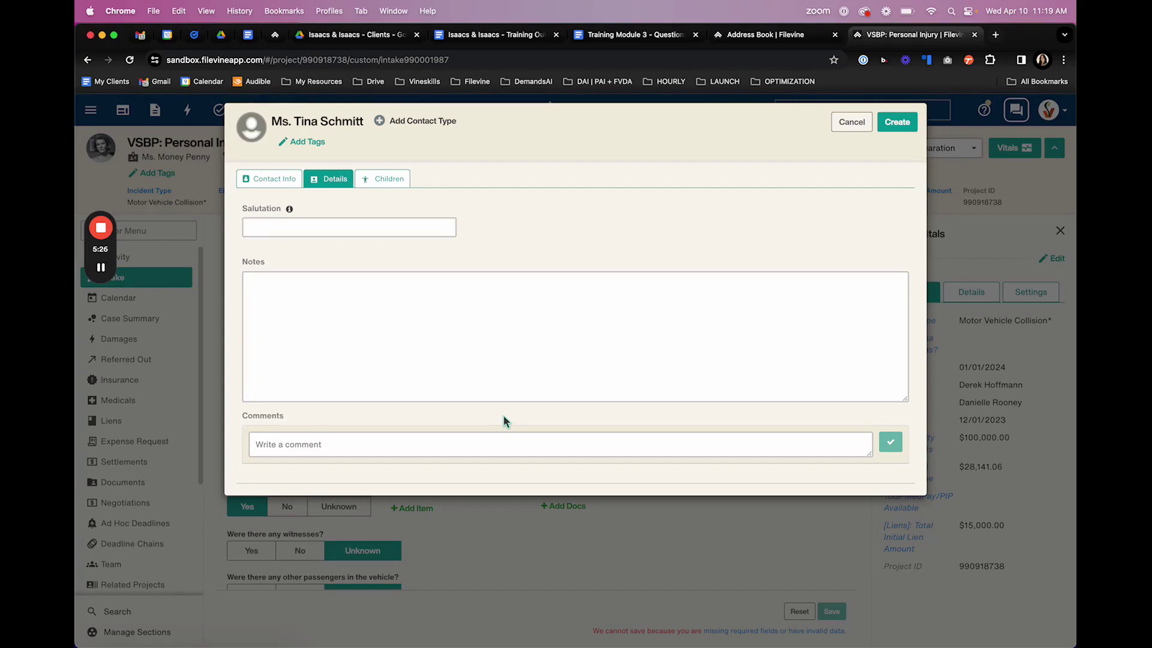
{"action": "left_click", "coordinate": [505, 354]}
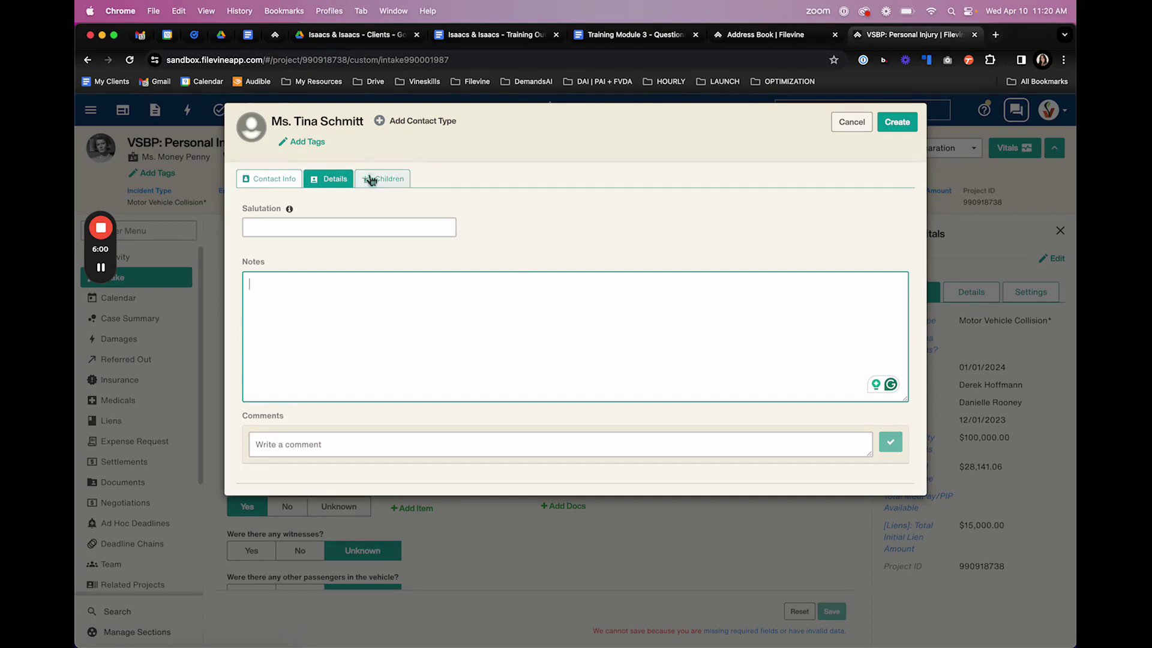
- Move between Contact Info, Children and Details, ending on the Children / Point of Contact questions
{"action": "left_click", "coordinate": [279, 180]}
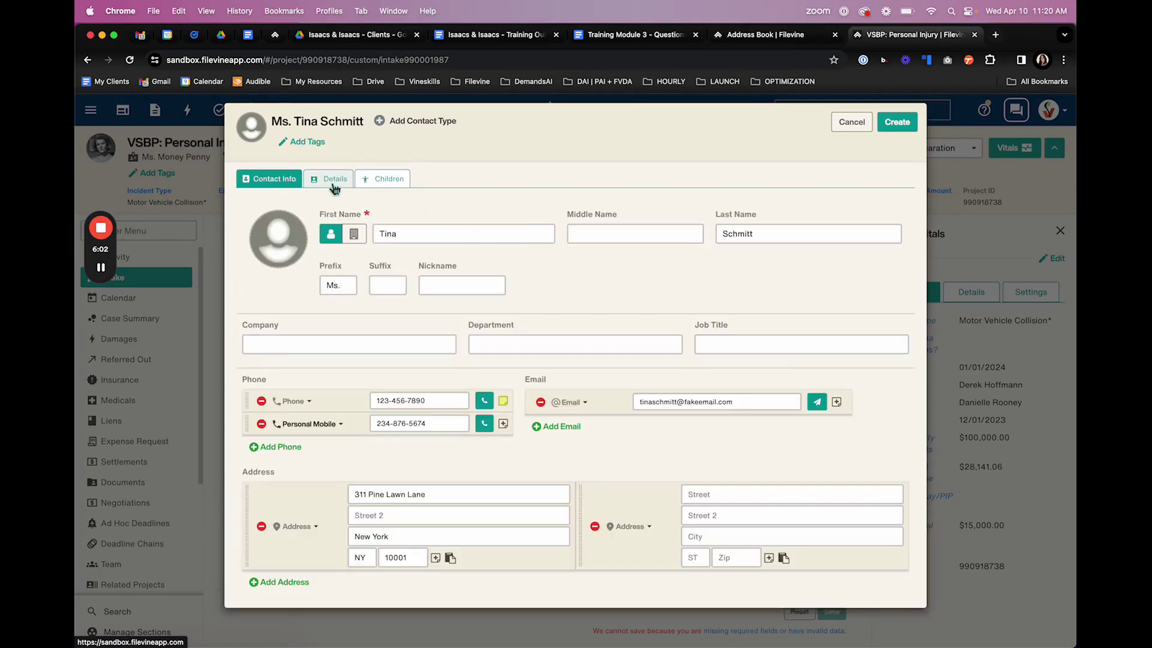
{"action": "left_click", "coordinate": [384, 178]}
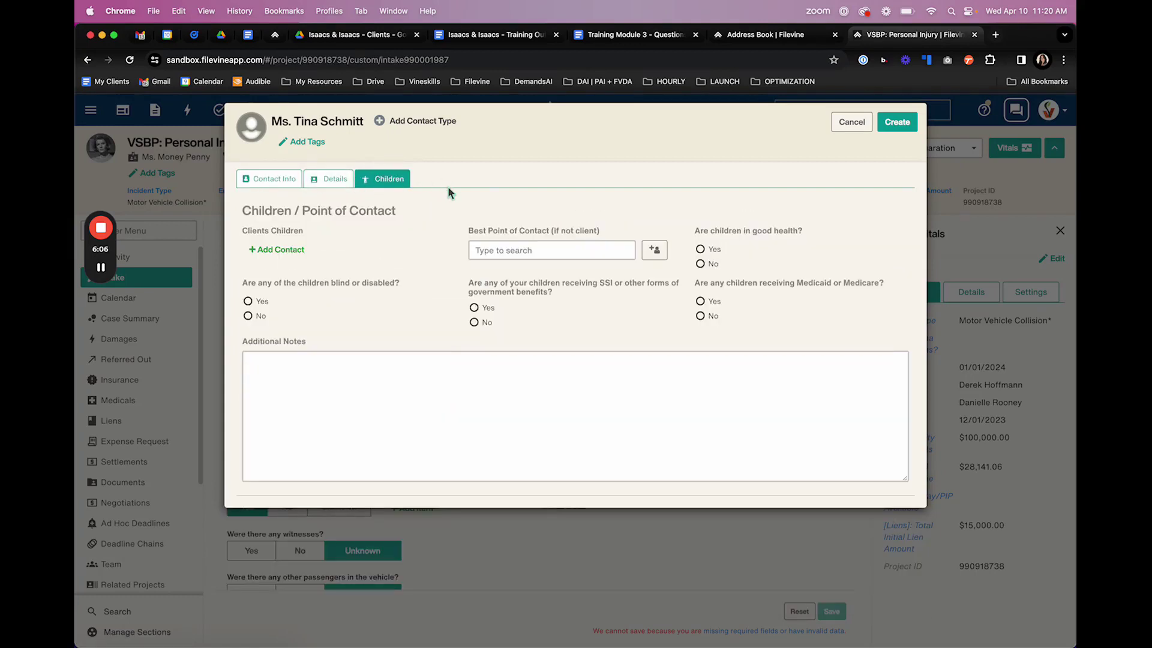
{"action": "left_click", "coordinate": [334, 183]}
{"action": "left_click", "coordinate": [399, 183]}
- Browse the contact type list and set the new contact's type to Client
{"action": "left_click", "coordinate": [432, 124]}
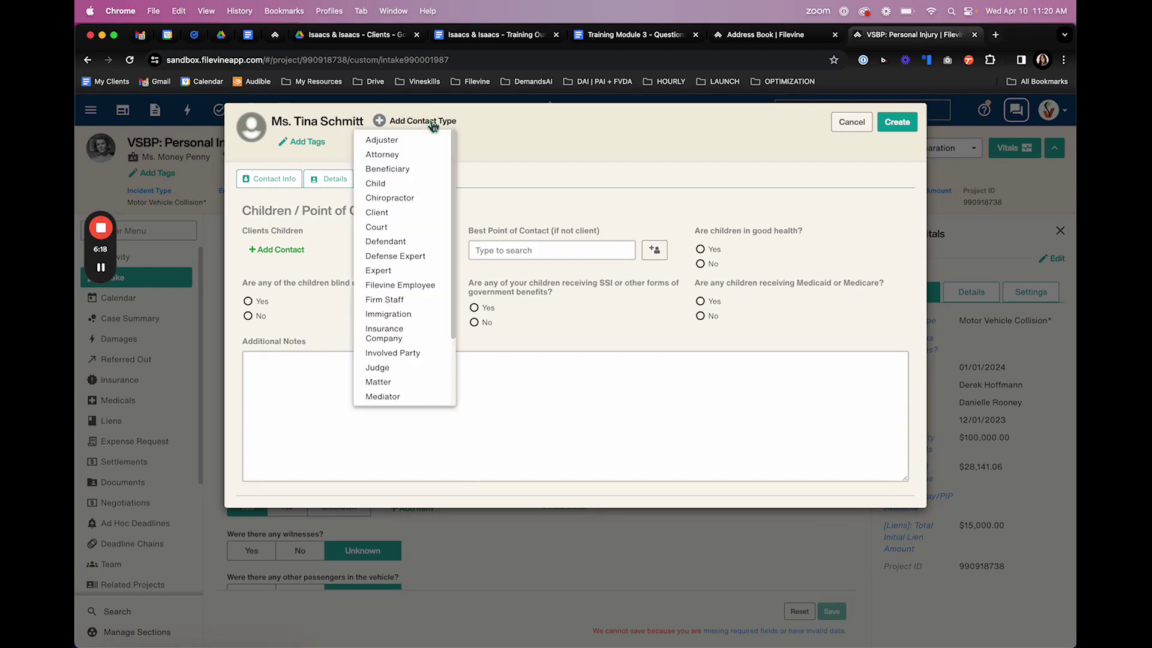
{"action": "left_click_drag", "start_coordinate": [453, 139], "coordinate": [455, 217]}
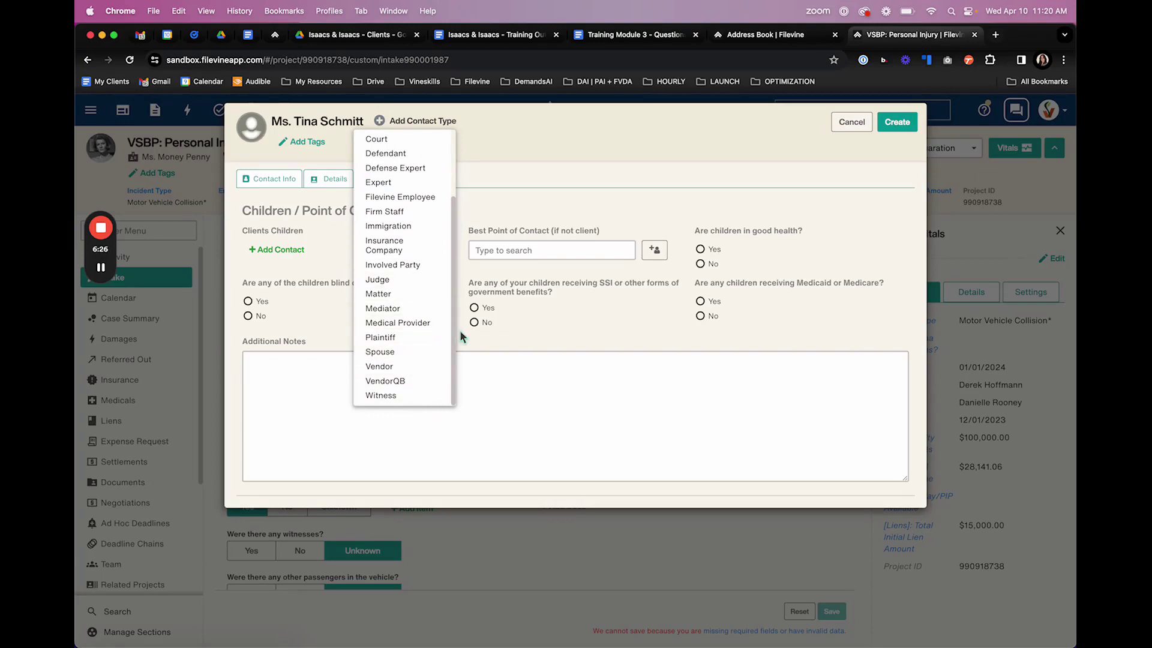
{"action": "scroll", "coordinate": [453, 336], "scroll_direction": "up", "scroll_amount": 3}
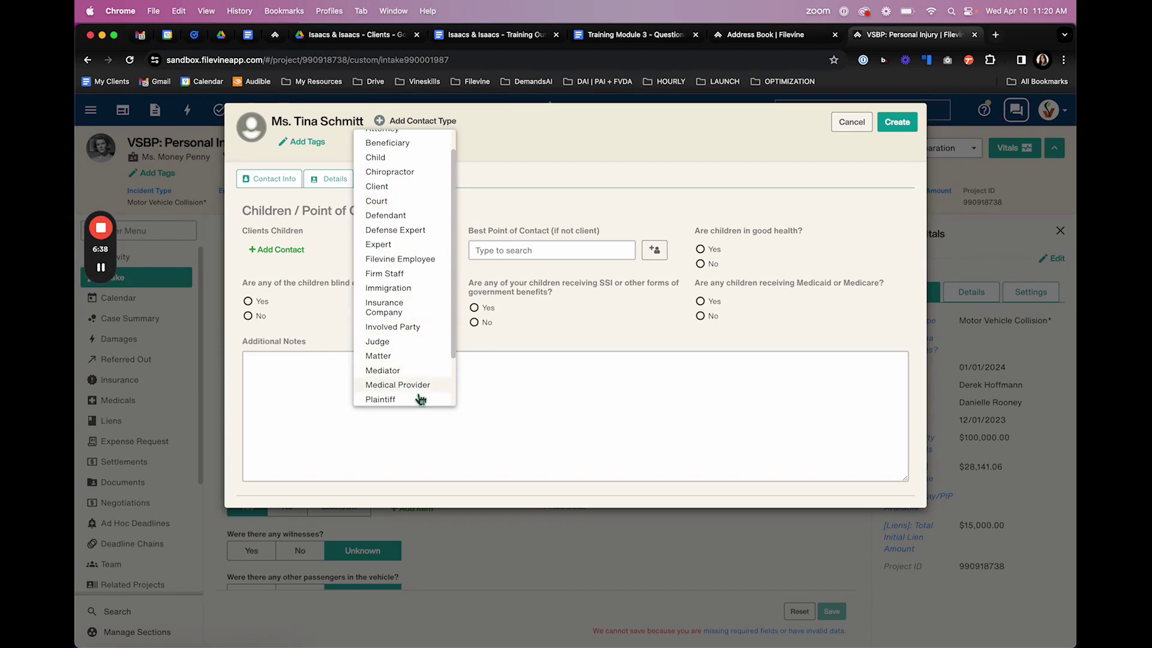
{"action": "scroll", "coordinate": [454, 360], "scroll_direction": "down", "scroll_amount": 1}
{"action": "scroll", "coordinate": [455, 372], "scroll_direction": "down", "scroll_amount": 1}
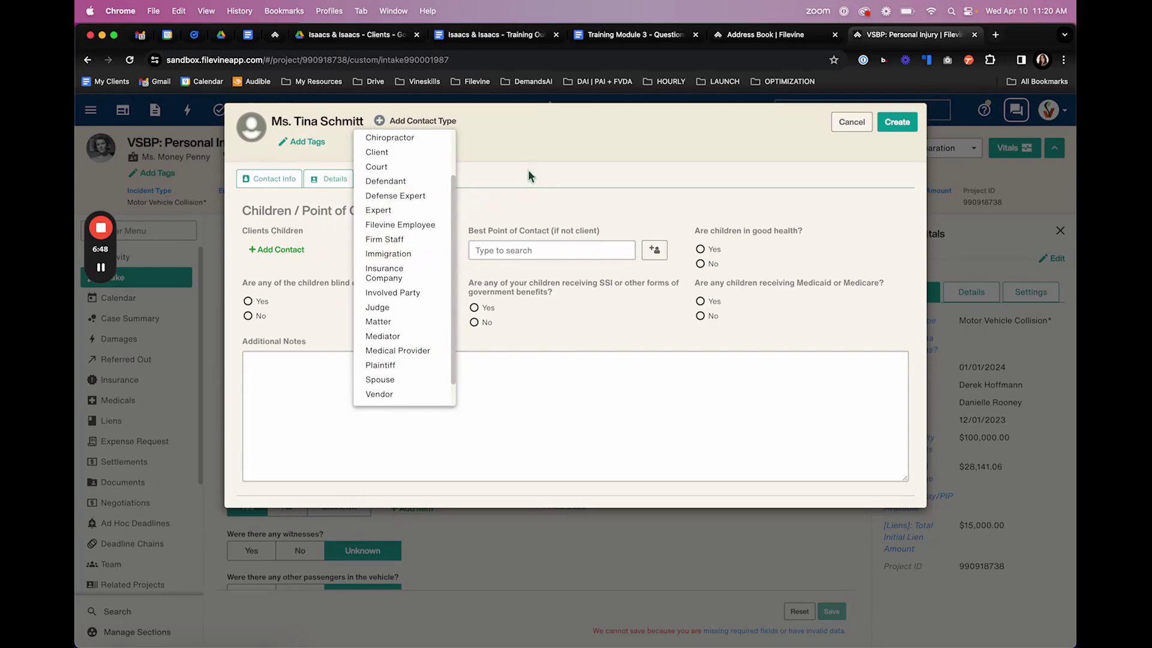
{"action": "left_click", "coordinate": [620, 304]}
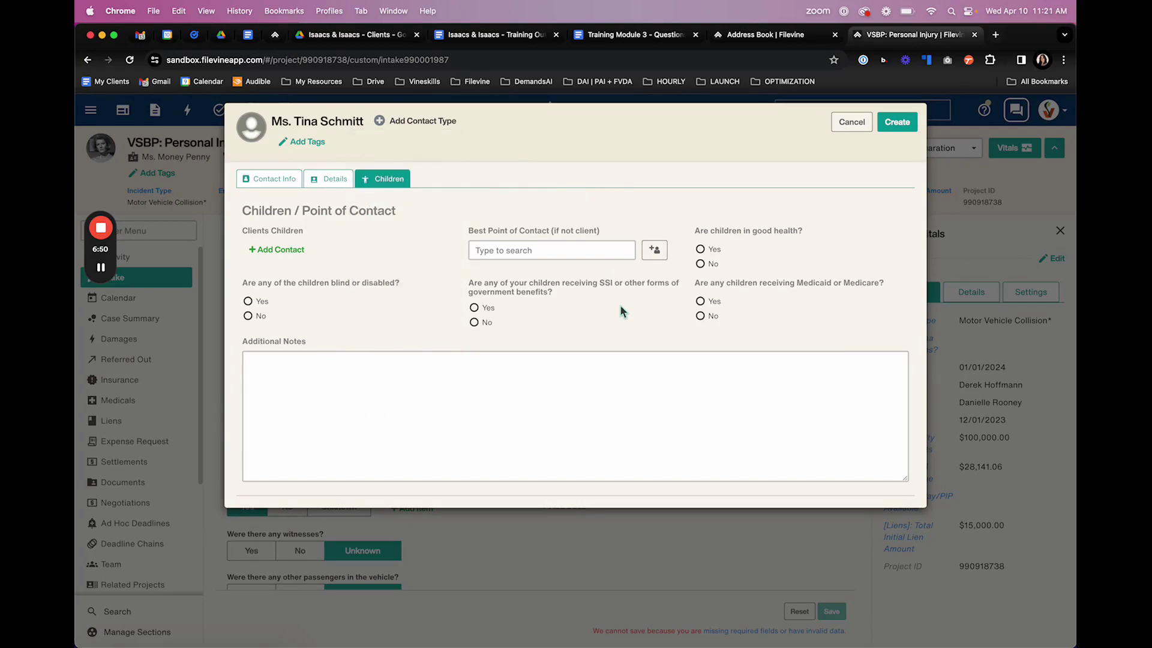
{"action": "left_click", "coordinate": [442, 121]}
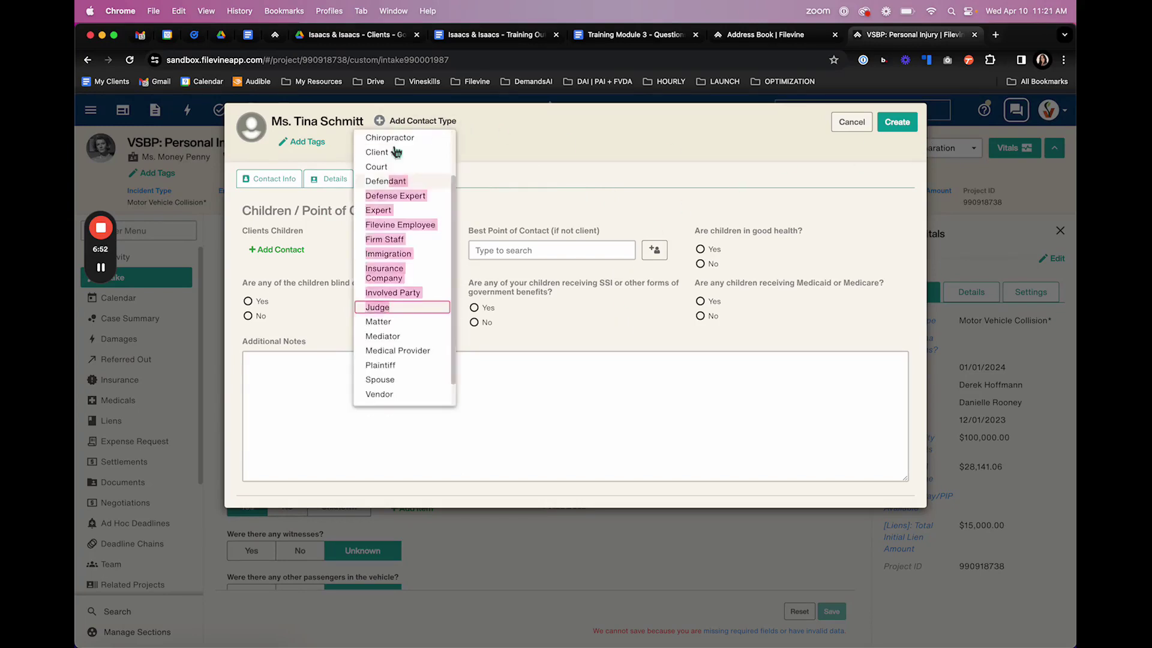
{"action": "left_click", "coordinate": [396, 199]}
{"action": "left_click", "coordinate": [420, 123]}
{"action": "scroll", "coordinate": [419, 276], "scroll_direction": "down", "scroll_amount": 2}
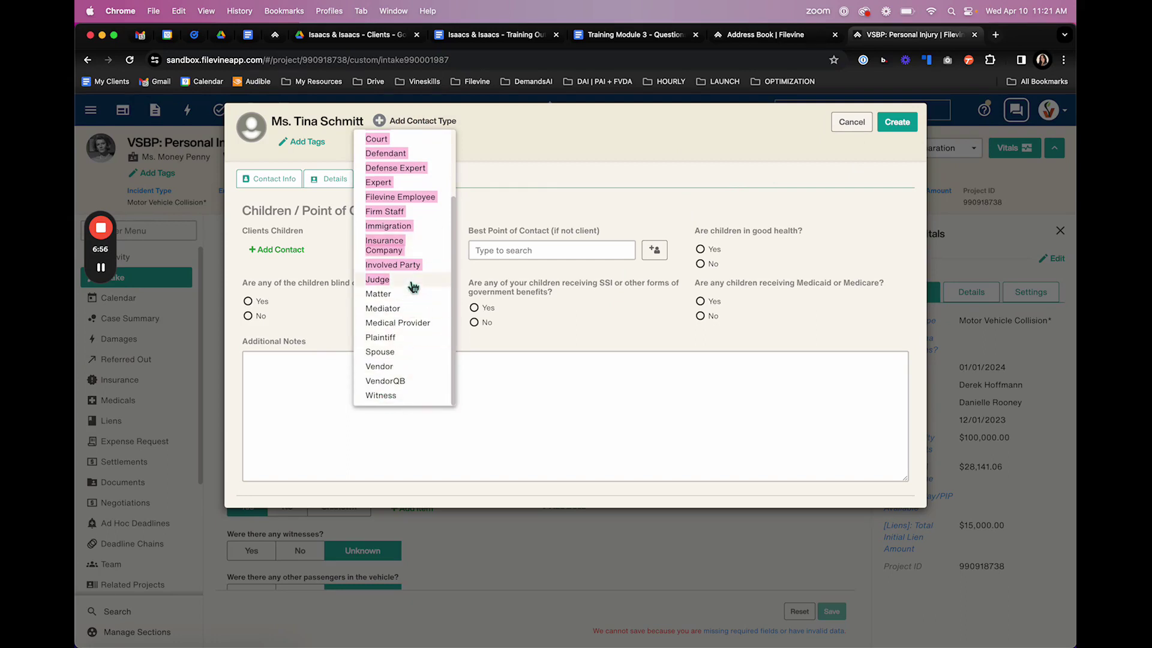
{"action": "scroll", "coordinate": [396, 288], "scroll_direction": "up", "scroll_amount": 3}
{"action": "left_click", "coordinate": [391, 213]}
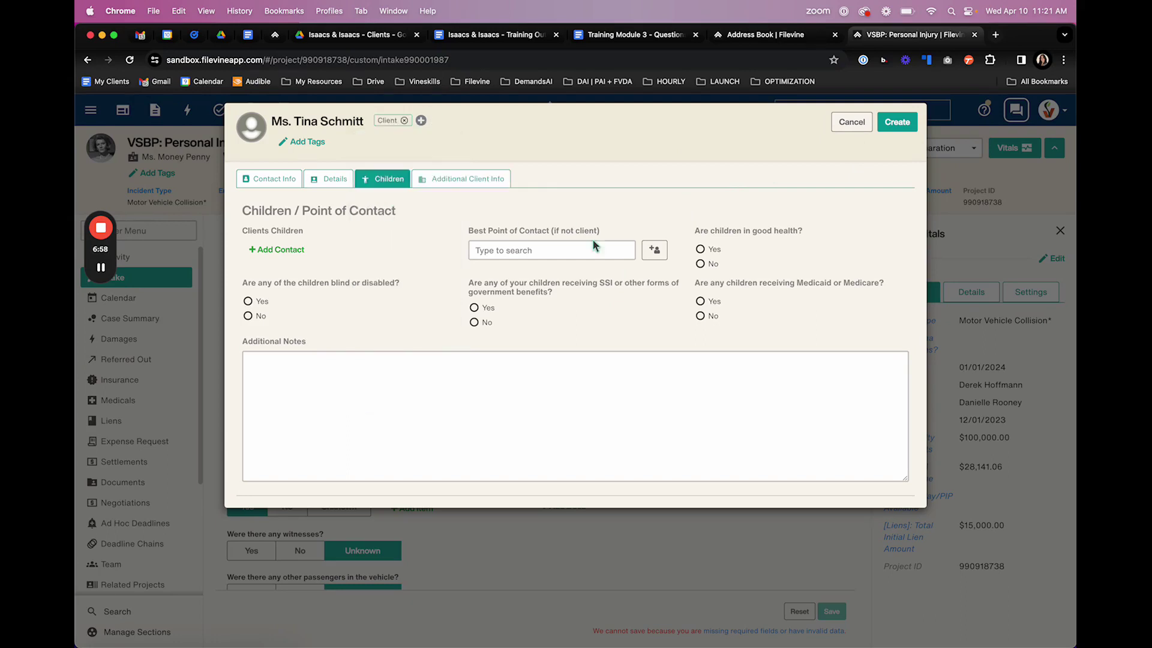
- Create and close the new contact, then focus the Defendant Contact Details search box
{"action": "left_click", "coordinate": [897, 122]}
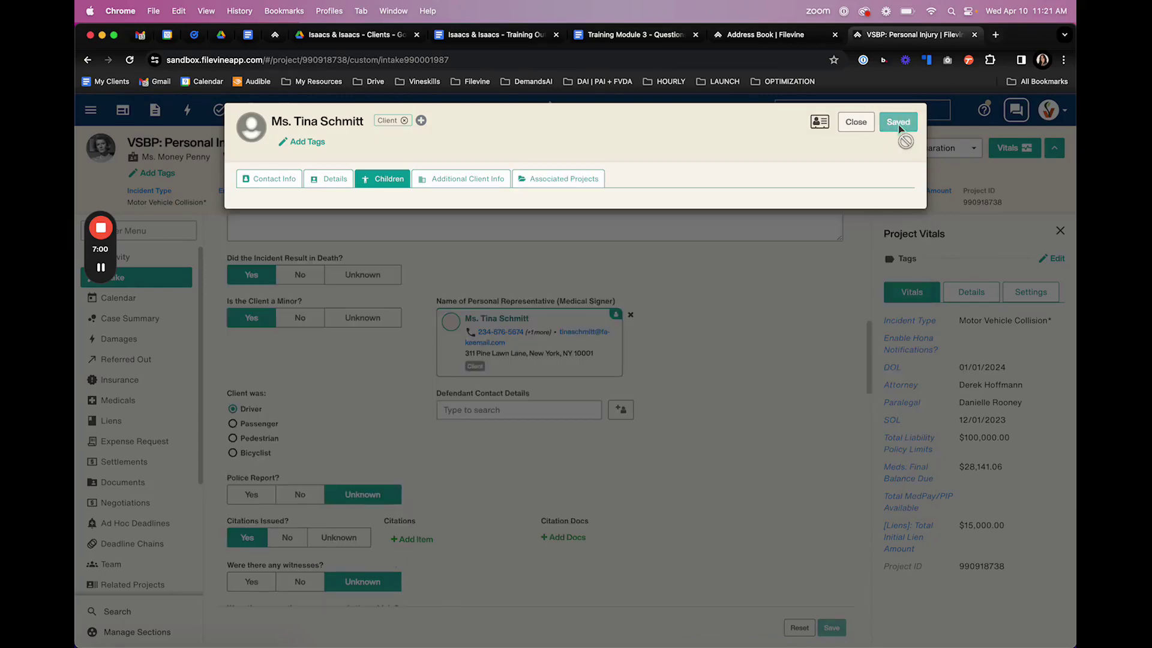
{"action": "left_click", "coordinate": [863, 127]}
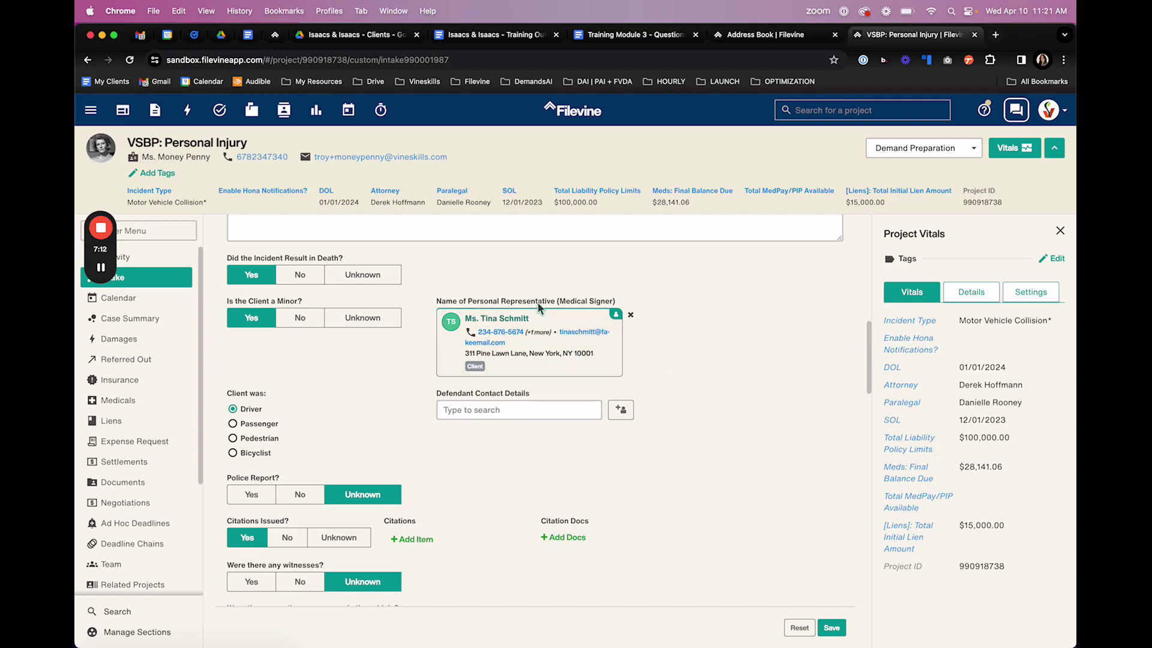
{"action": "left_click", "coordinate": [492, 412]}
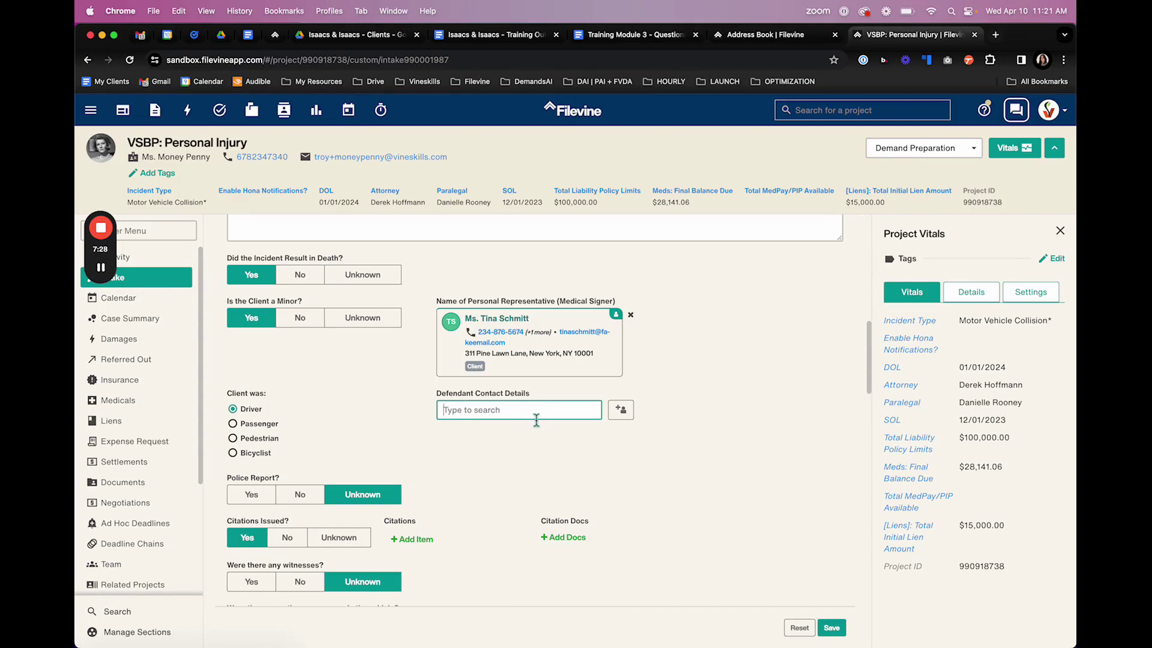
- Search the contact dropdown and pick Bob's Burger Joint Updated 3 as the Defendant Contact
{"action": "type", "text": "John Smith"}
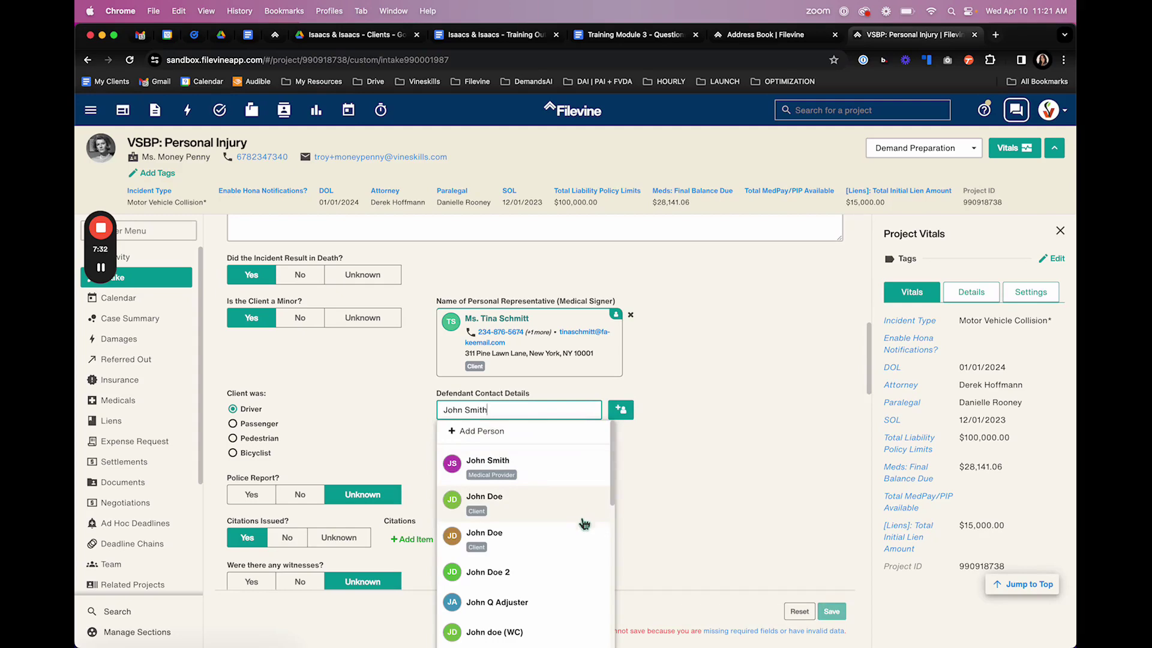
{"action": "scroll", "coordinate": [495, 592], "scroll_direction": "down", "scroll_amount": 10}
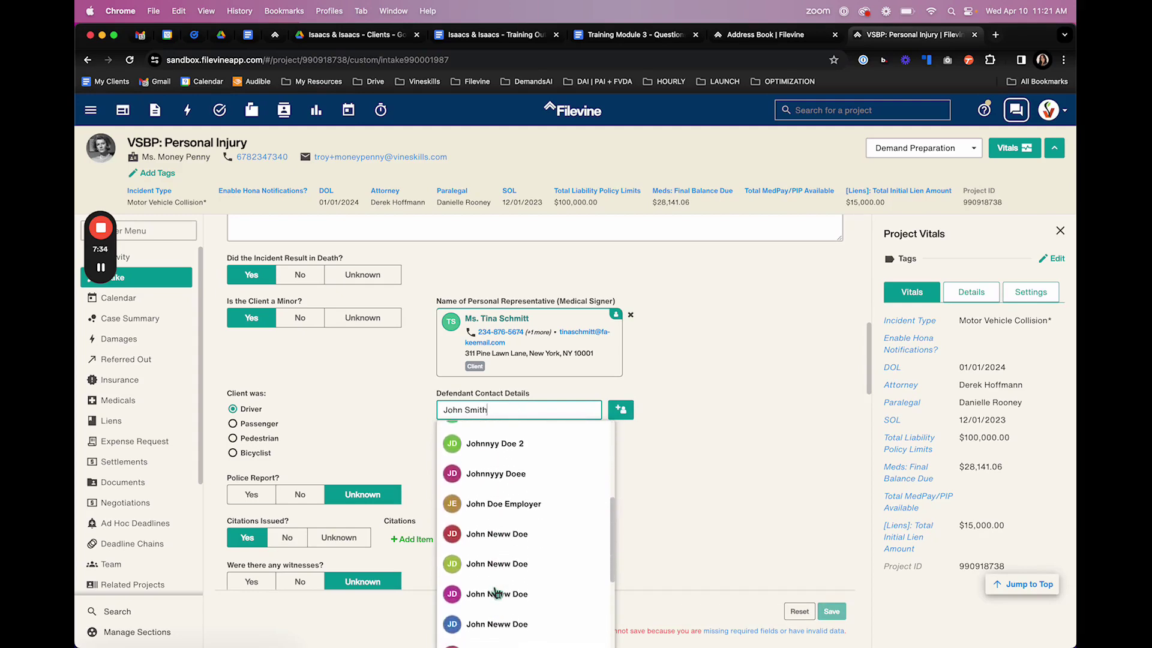
{"action": "scroll", "coordinate": [496, 592], "scroll_direction": "up", "scroll_amount": 10}
{"action": "scroll", "coordinate": [495, 593], "scroll_direction": "up", "scroll_amount": 5}
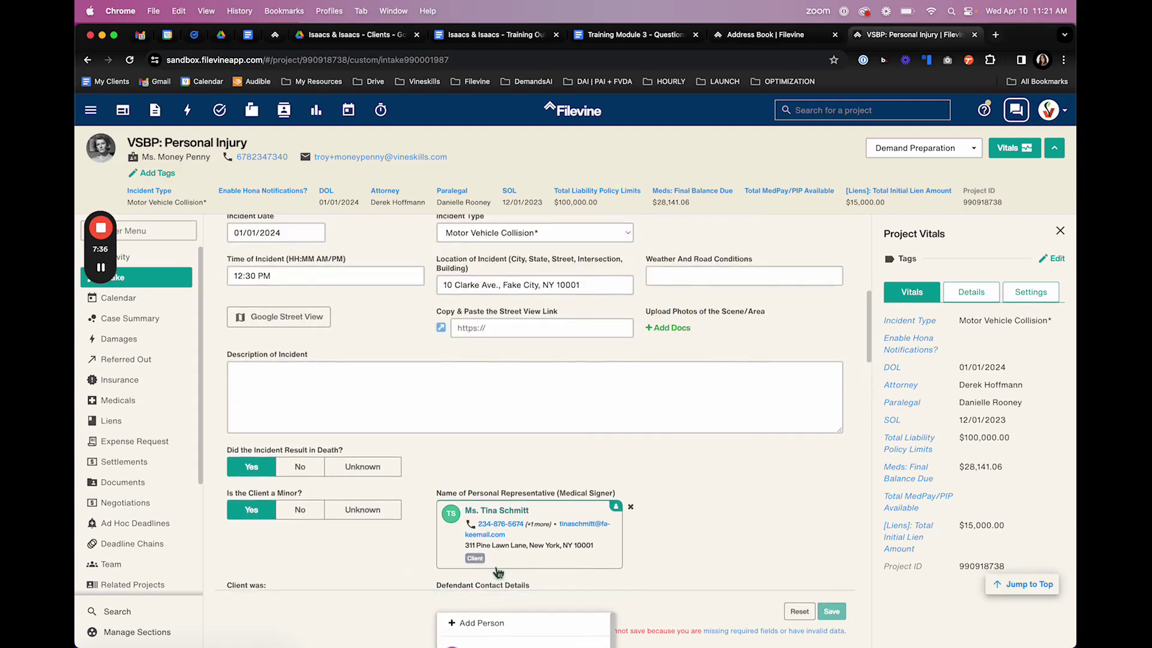
{"action": "scroll", "coordinate": [519, 506], "scroll_direction": "down", "scroll_amount": 8}
{"action": "scroll", "coordinate": [519, 506], "scroll_direction": "up", "scroll_amount": 1}
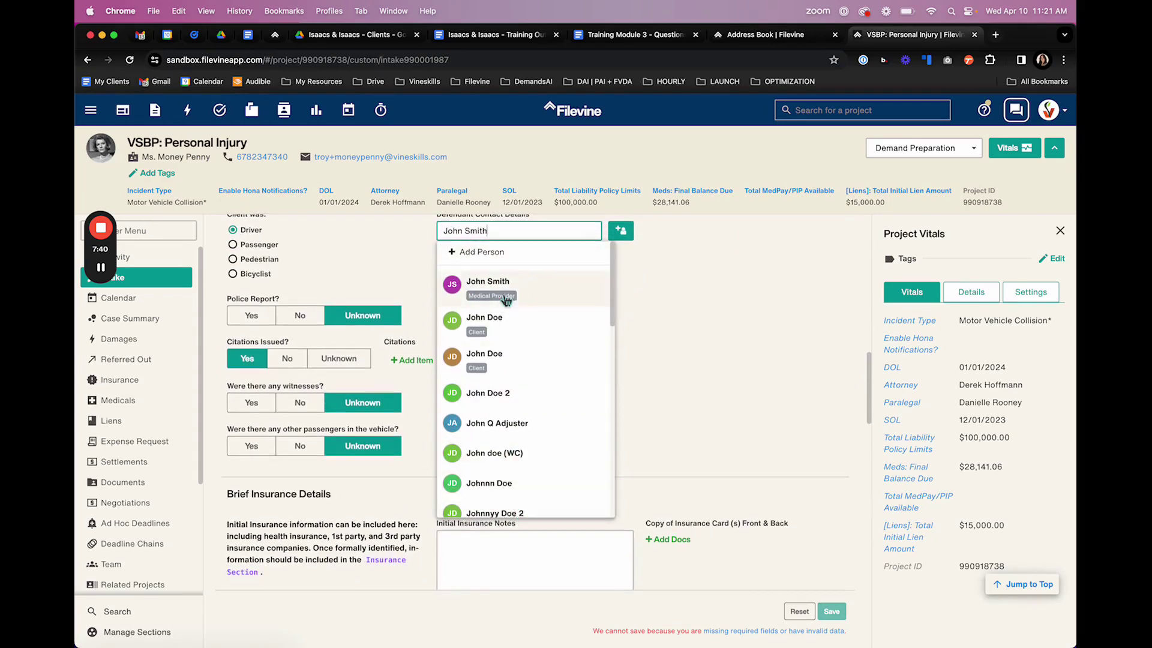
{"action": "scroll", "coordinate": [546, 413], "scroll_direction": "down", "scroll_amount": 4}
{"action": "scroll", "coordinate": [547, 414], "scroll_direction": "down", "scroll_amount": 8}
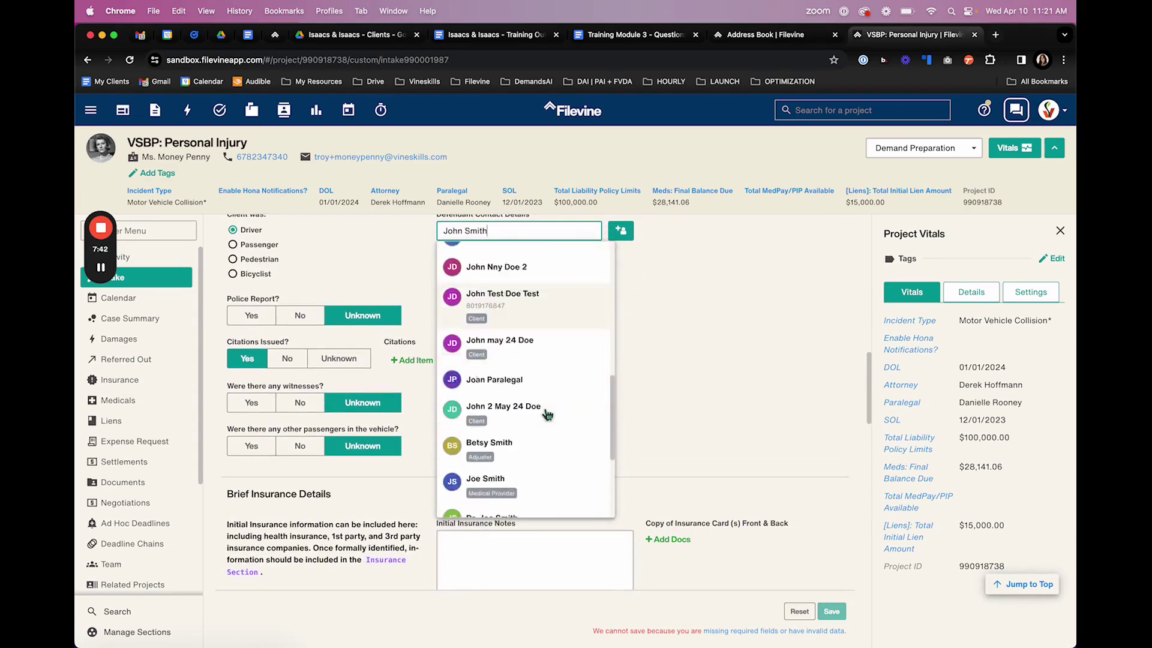
{"action": "scroll", "coordinate": [491, 457], "scroll_direction": "down", "scroll_amount": 2}
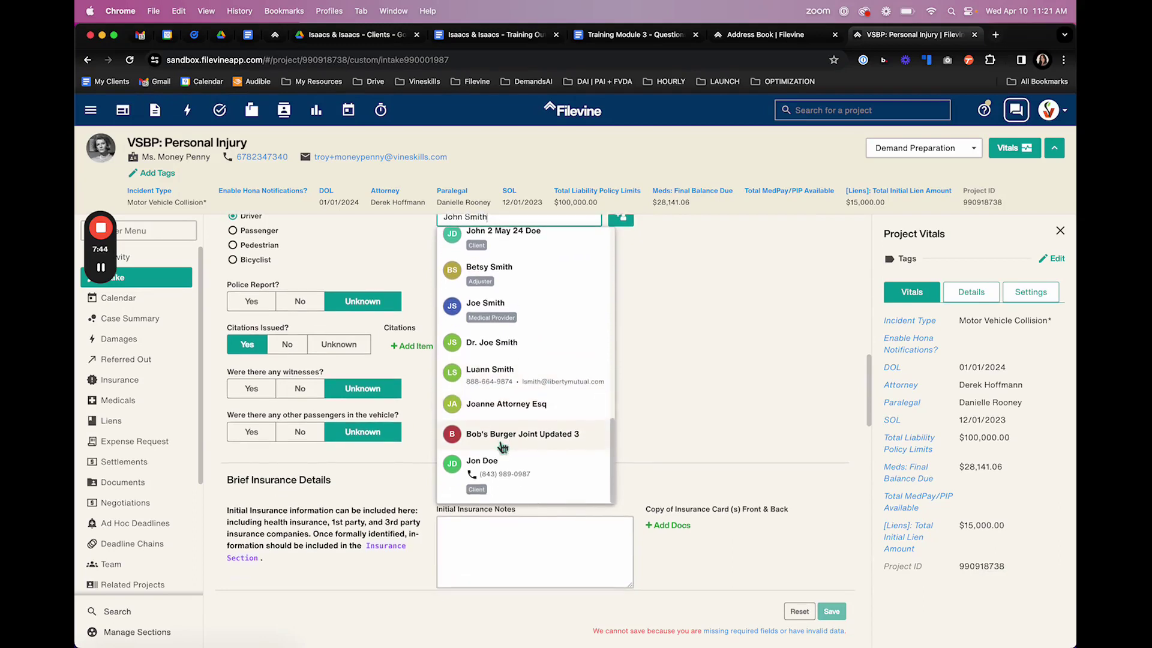
{"action": "left_click", "coordinate": [509, 434]}
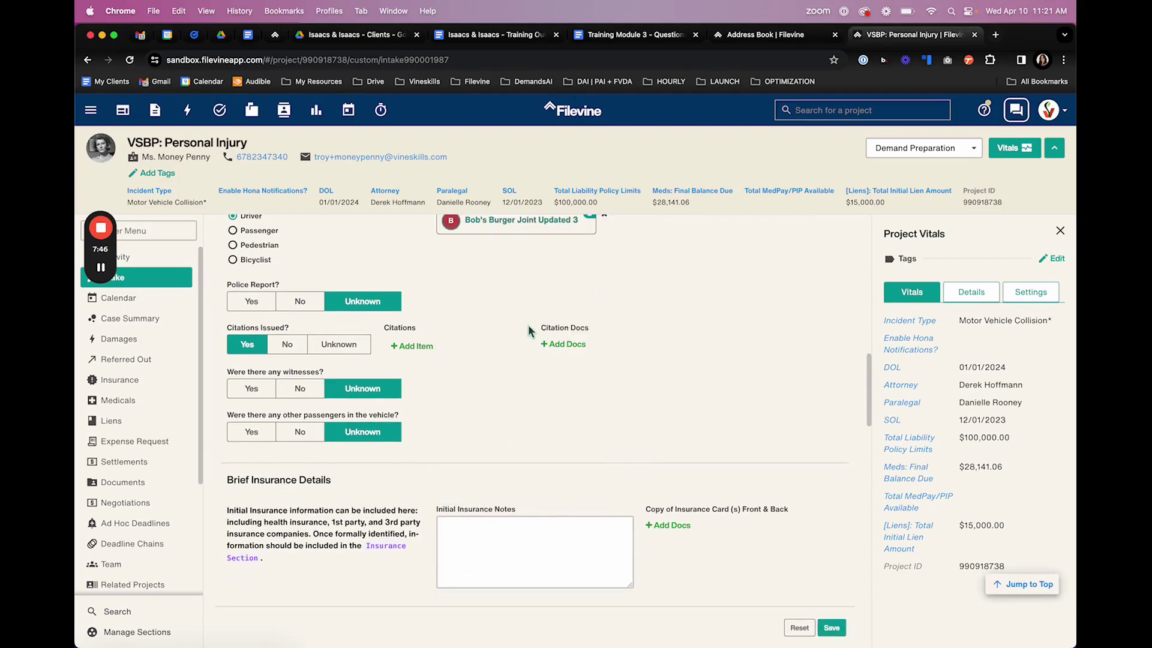
- Remove Bob's Burger Joint Updated 3, leaving Defendant Contact Details empty, and save the intake
{"action": "scroll", "coordinate": [527, 368], "scroll_direction": "up", "scroll_amount": 3}
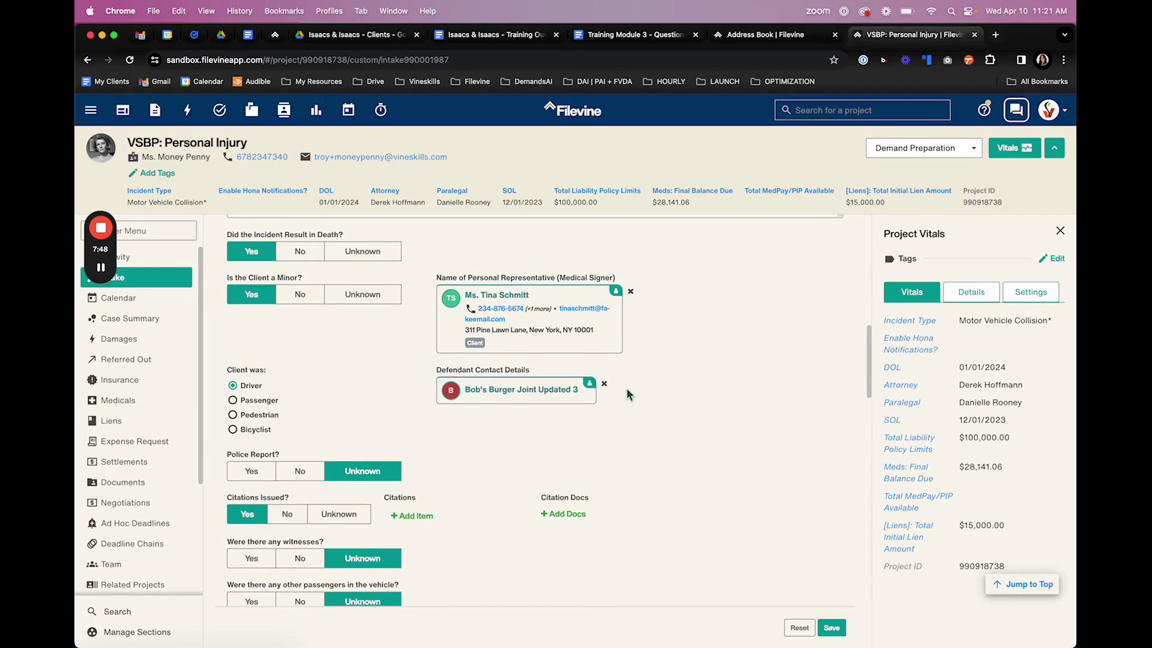
{"action": "left_click", "coordinate": [605, 384]}
{"action": "left_click", "coordinate": [587, 384]}
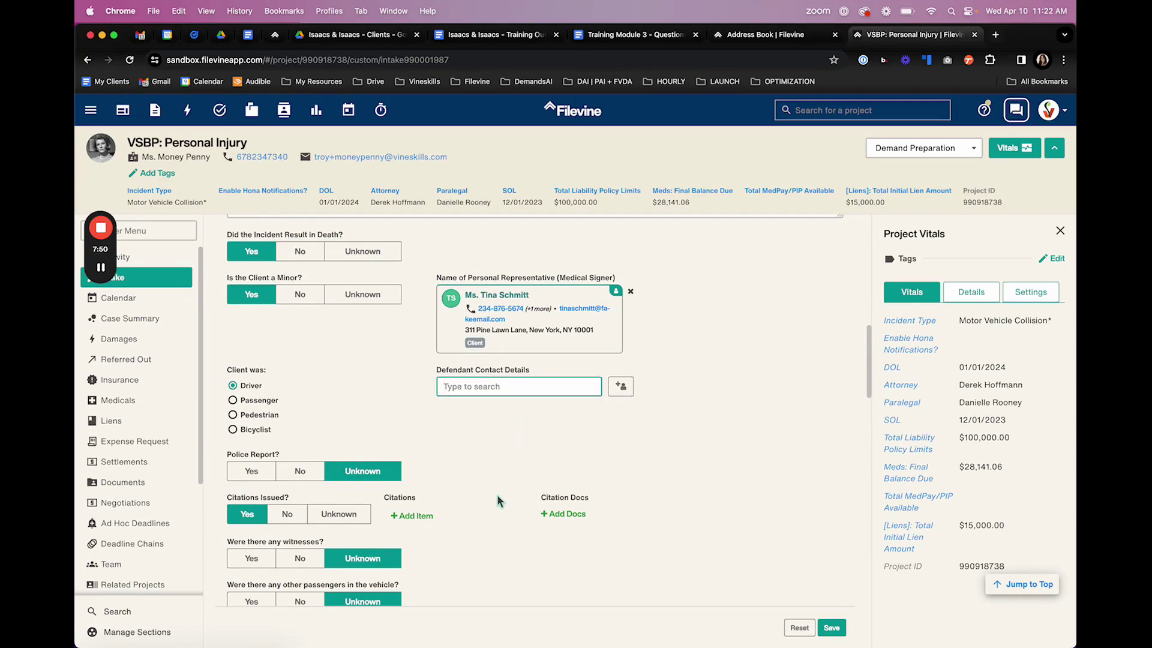
{"action": "left_click", "coordinate": [831, 627]}
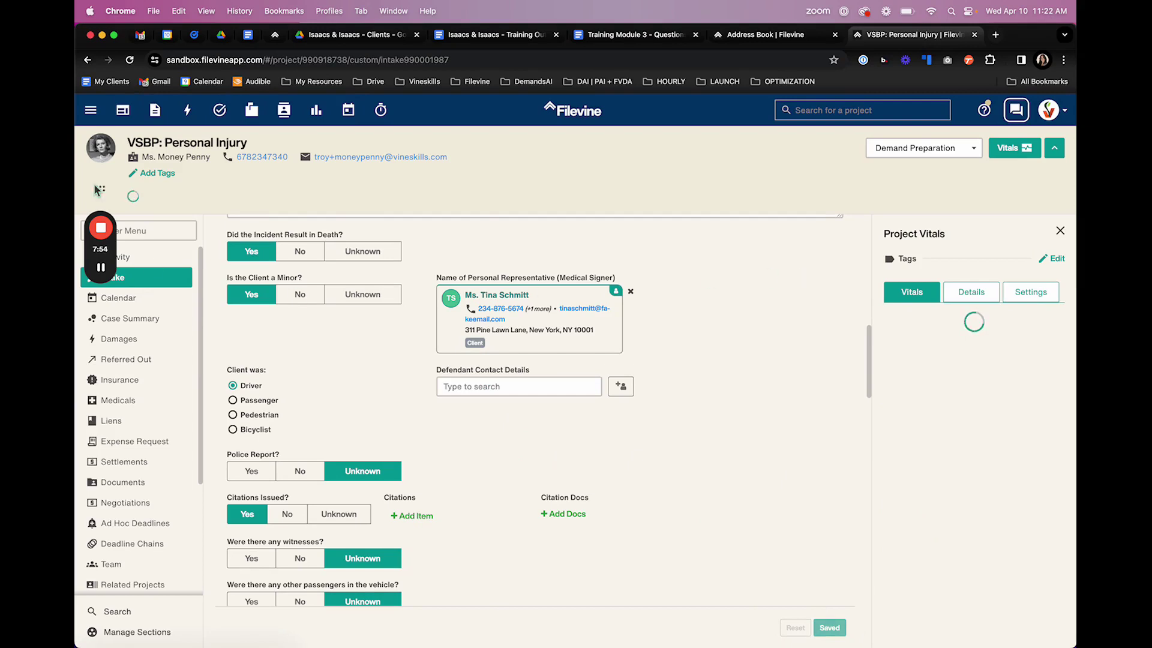
- Open the project's Section Settings to see which sections are shown, with Defendants hidden
{"action": "mouse_move", "coordinate": [105, 273]}
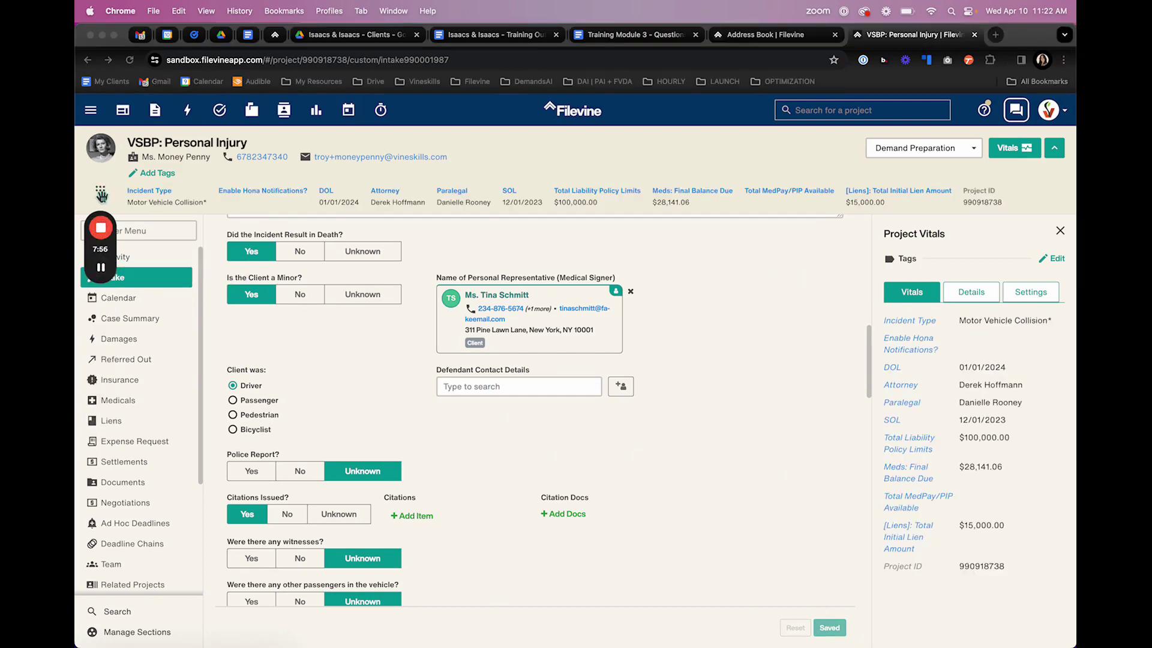
{"action": "left_click_drag", "start_coordinate": [102, 191], "coordinate": [1056, 179]}
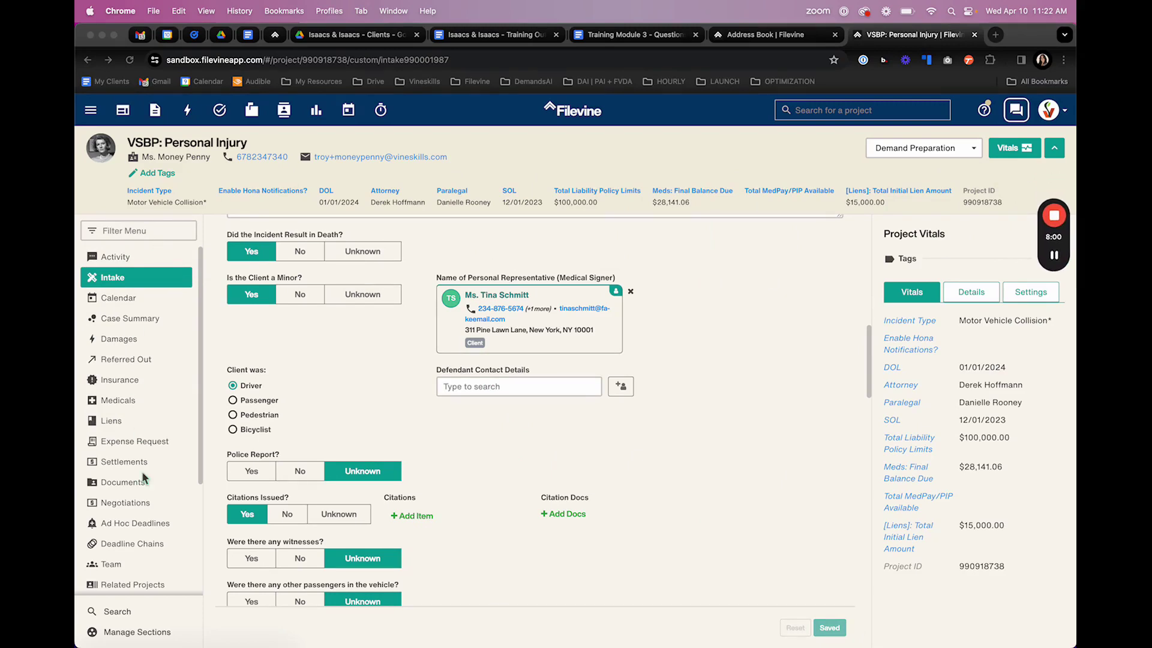
{"action": "scroll", "coordinate": [120, 488], "scroll_direction": "down", "scroll_amount": 3}
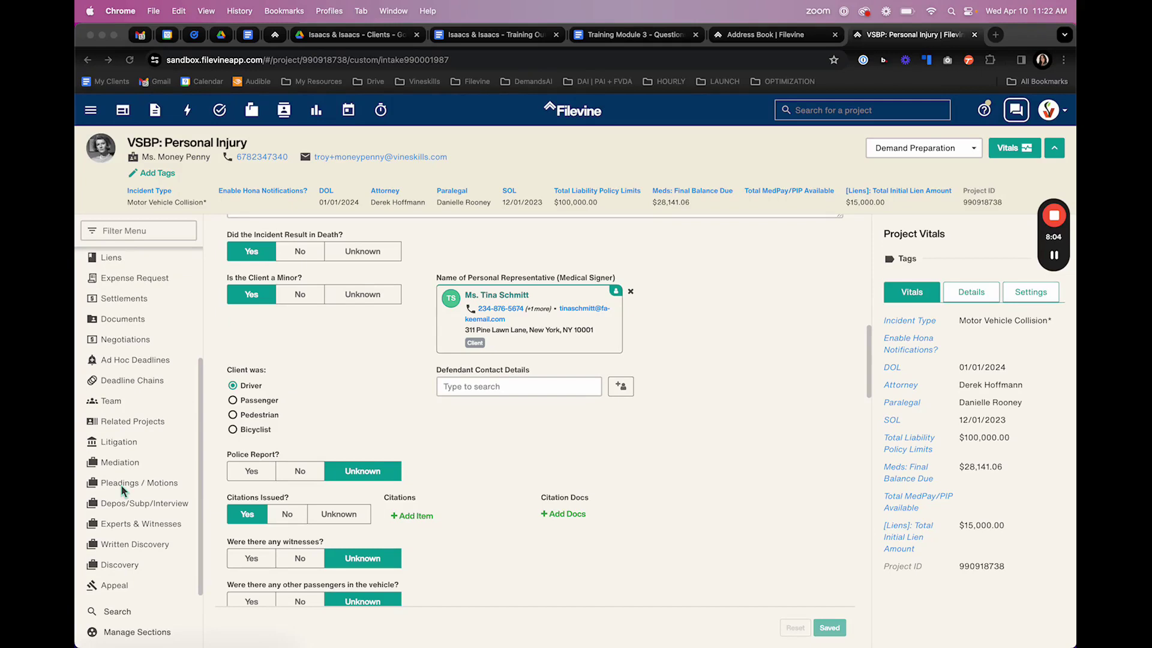
{"action": "scroll", "coordinate": [121, 484], "scroll_direction": "up", "scroll_amount": 3}
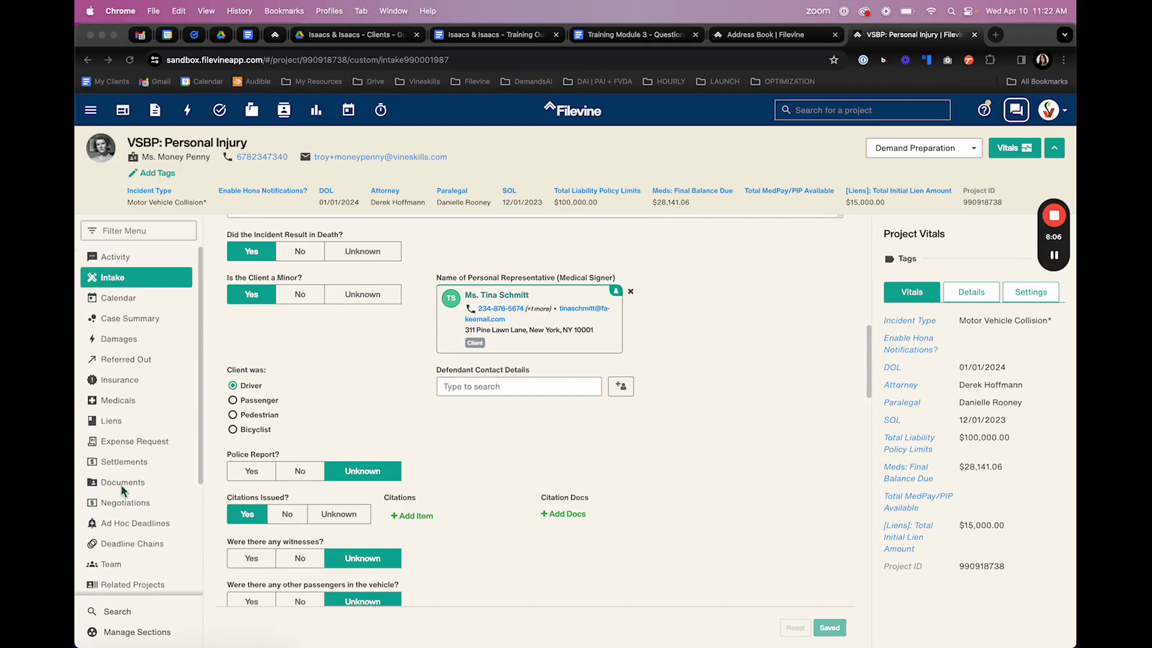
{"action": "scroll", "coordinate": [169, 401], "scroll_direction": "down", "scroll_amount": 2}
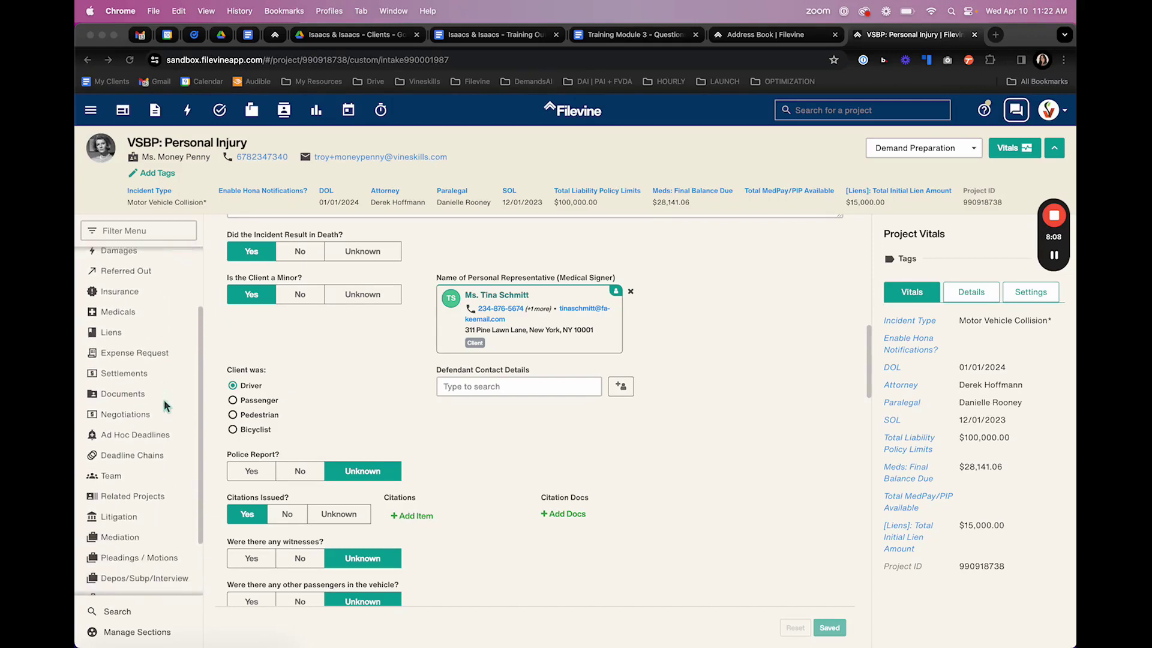
{"action": "scroll", "coordinate": [166, 406], "scroll_direction": "down", "scroll_amount": 1}
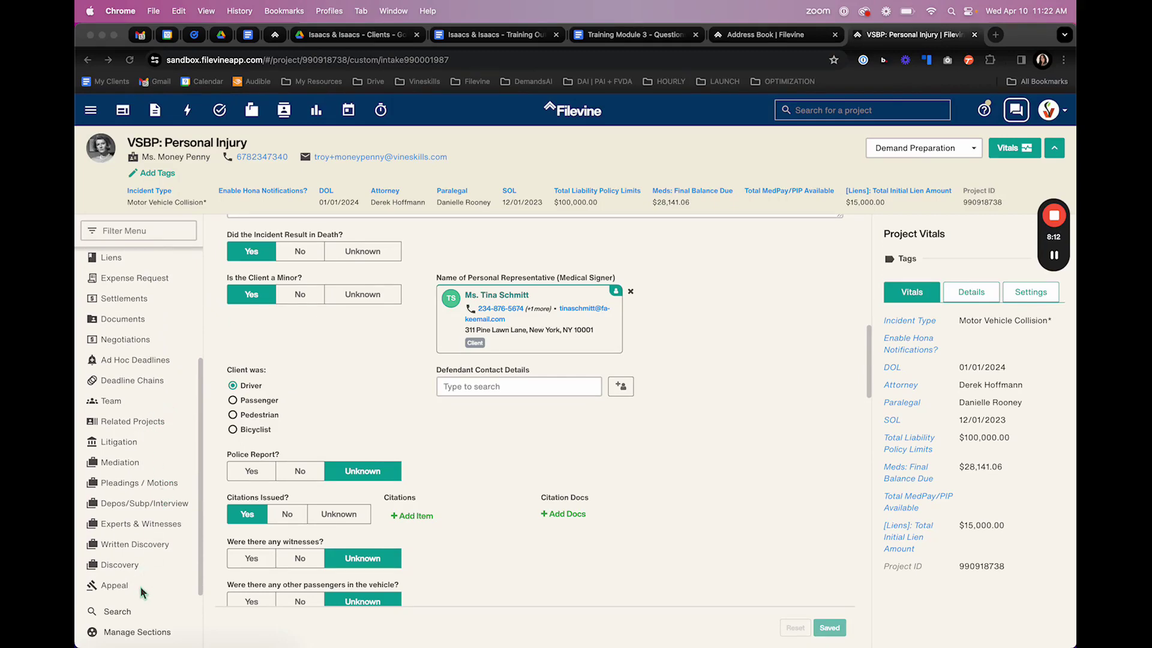
{"action": "left_click", "coordinate": [134, 639]}
{"action": "left_click", "coordinate": [134, 636]}
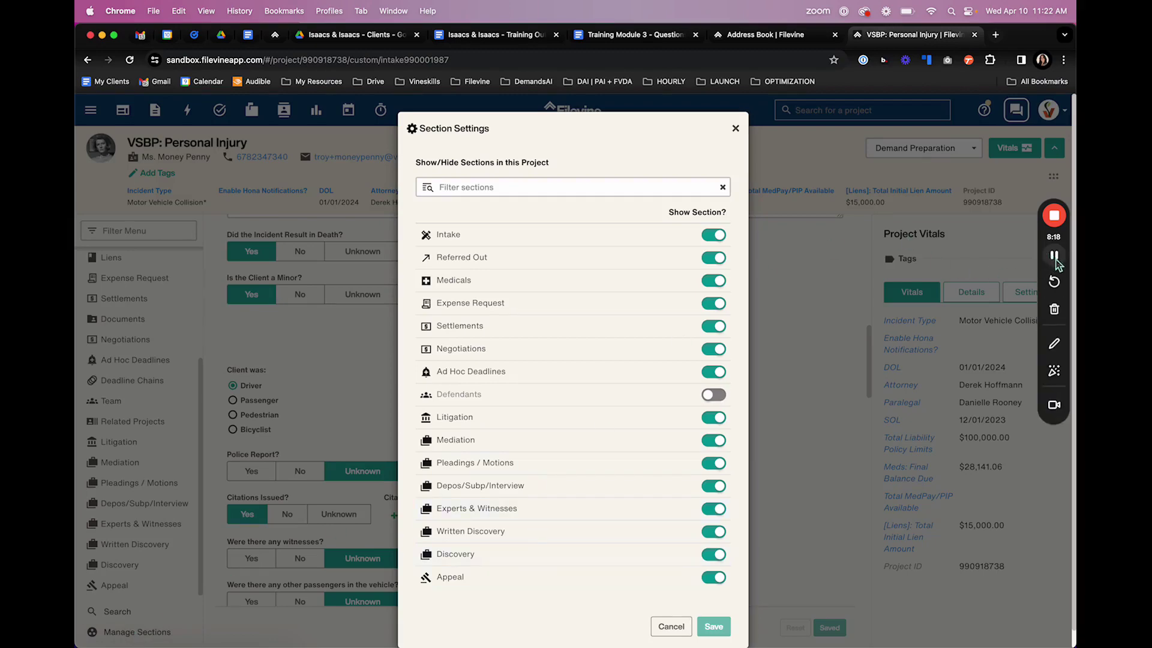
{"action": "left_click", "coordinate": [1054, 255]}
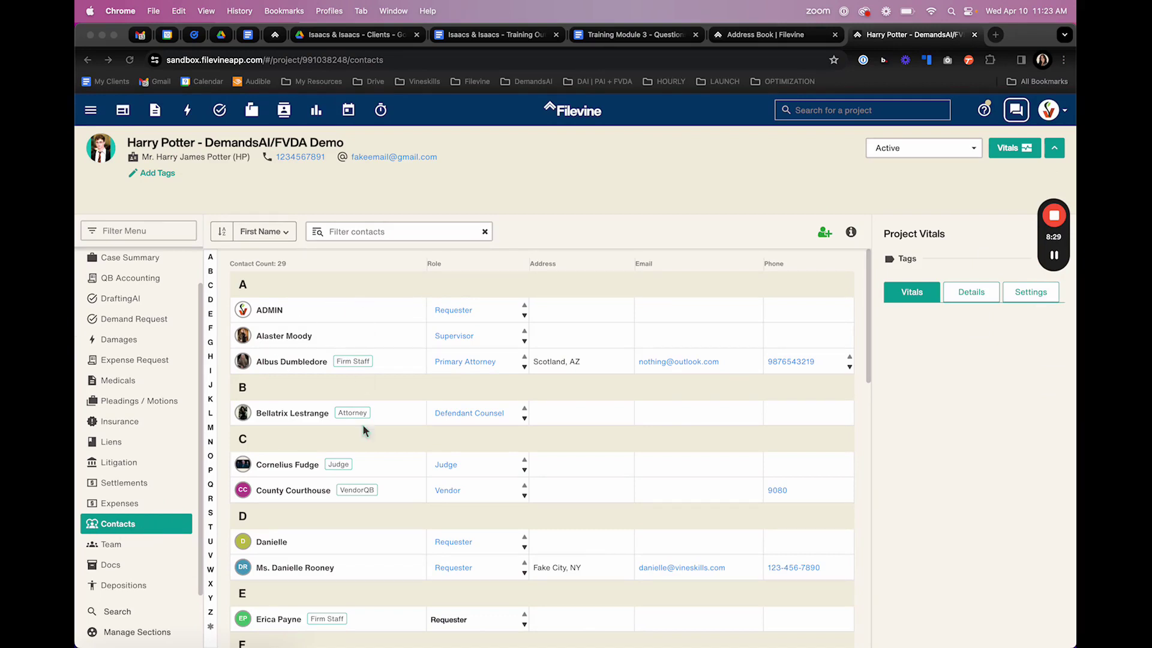
{"action": "scroll", "coordinate": [368, 634], "scroll_direction": "down", "scroll_amount": 1}
{"action": "scroll", "coordinate": [369, 635], "scroll_direction": "down", "scroll_amount": 10}
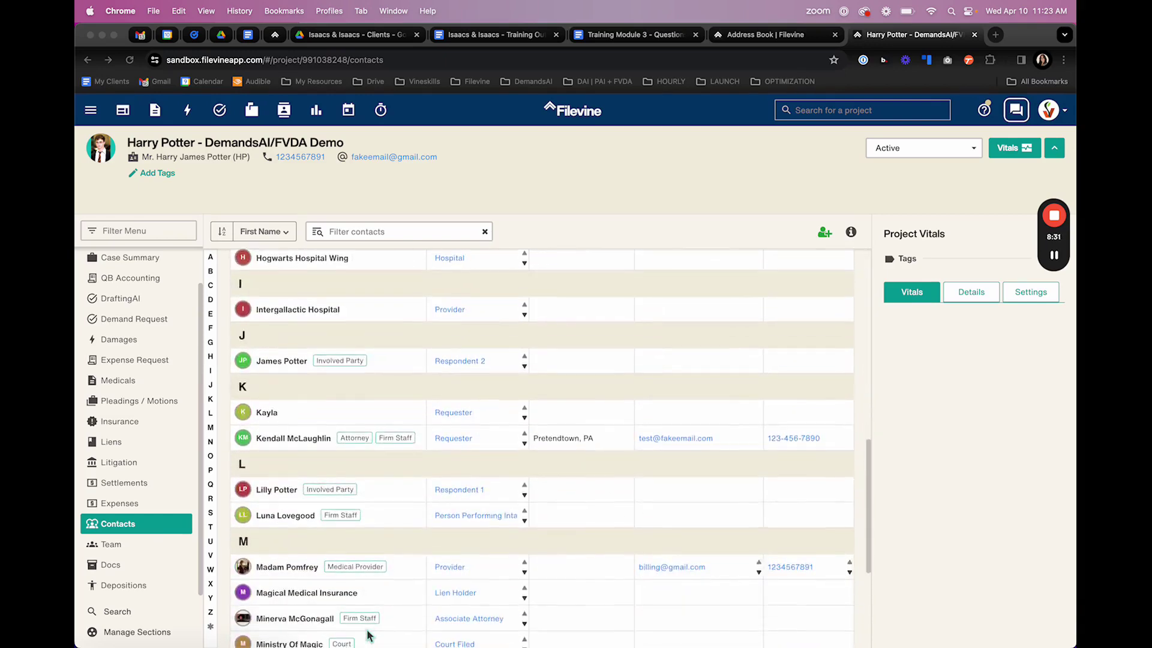
{"action": "scroll", "coordinate": [367, 630], "scroll_direction": "up", "scroll_amount": 12}
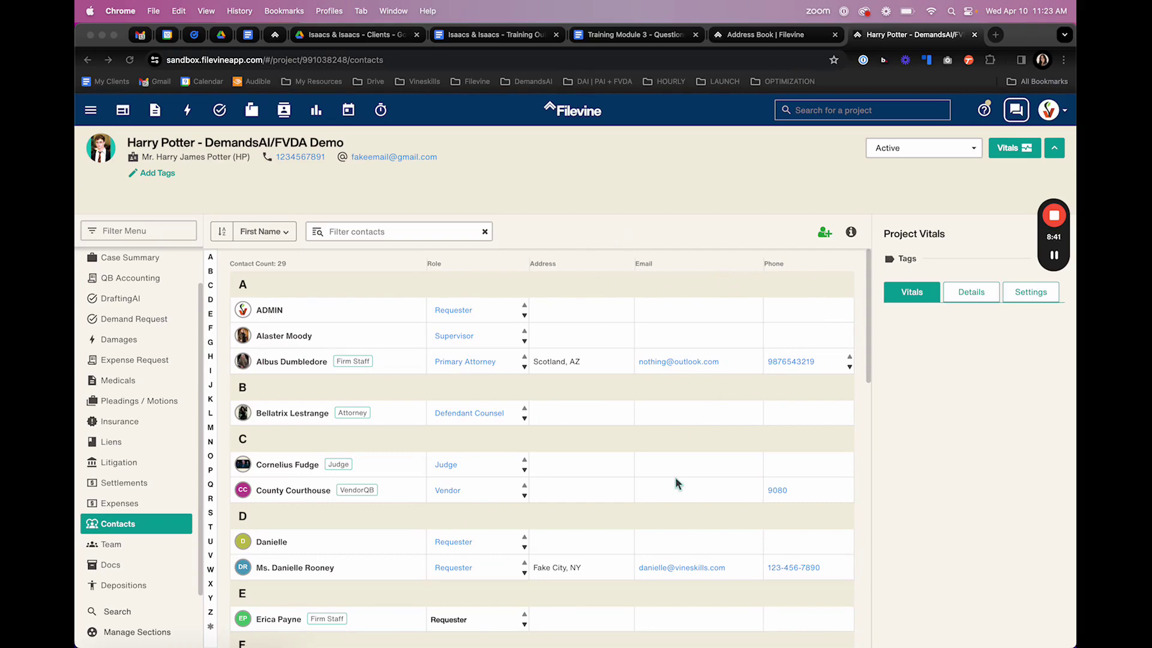
{"action": "scroll", "coordinate": [599, 487], "scroll_direction": "down", "scroll_amount": 10}
{"action": "scroll", "coordinate": [597, 486], "scroll_direction": "down", "scroll_amount": 3}
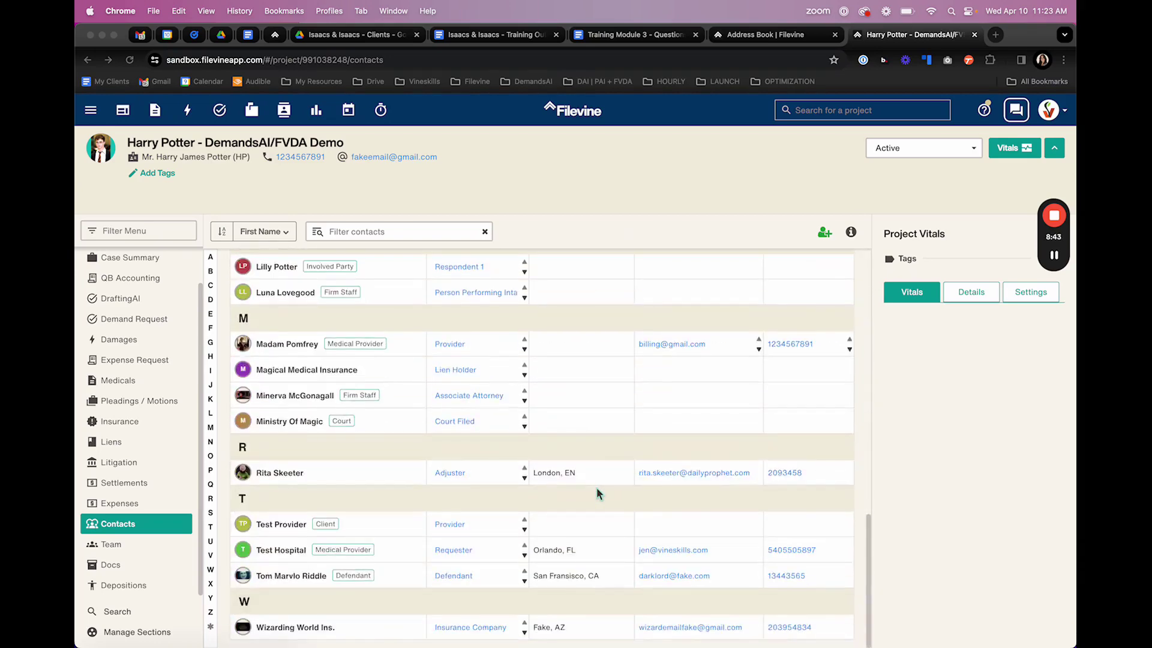
{"action": "scroll", "coordinate": [596, 487], "scroll_direction": "up", "scroll_amount": 8}
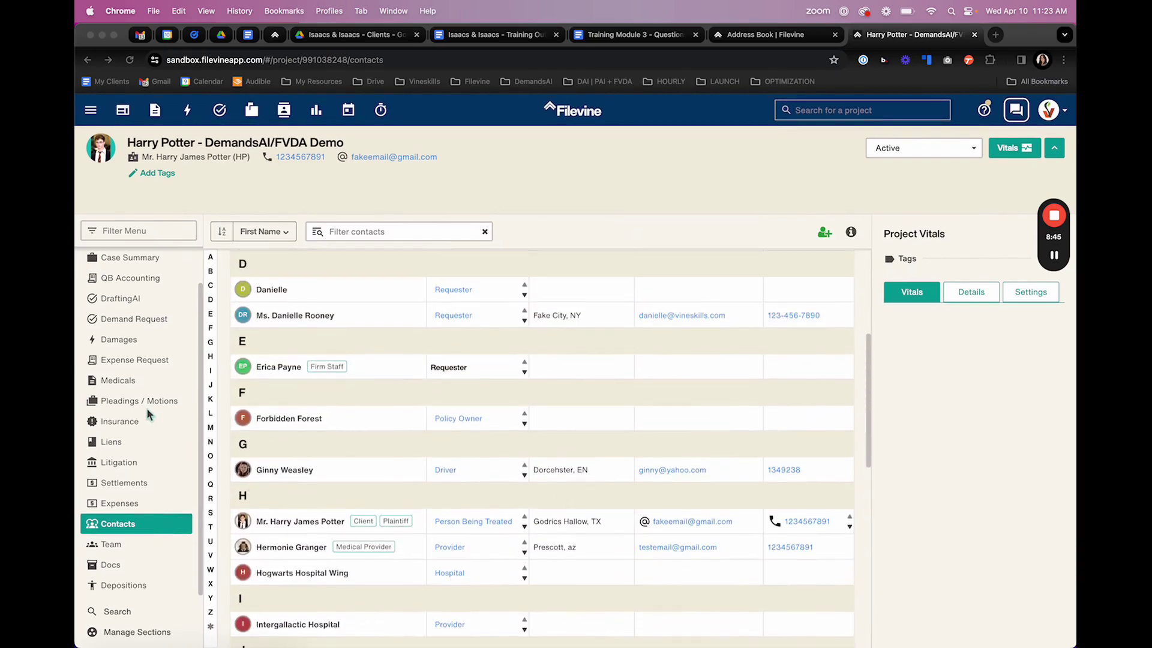
{"action": "scroll", "coordinate": [132, 339], "scroll_direction": "up", "scroll_amount": 2}
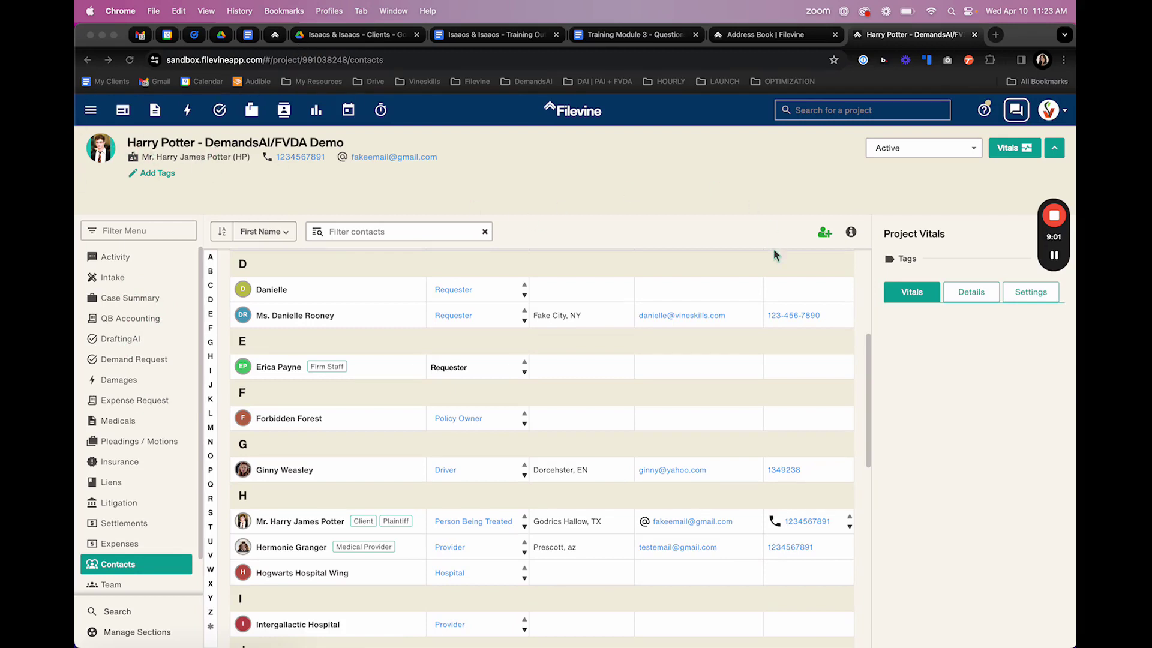
- Start adding a contact to the project, view the blank New Contact form, then cancel it
{"action": "left_click", "coordinate": [830, 234]}
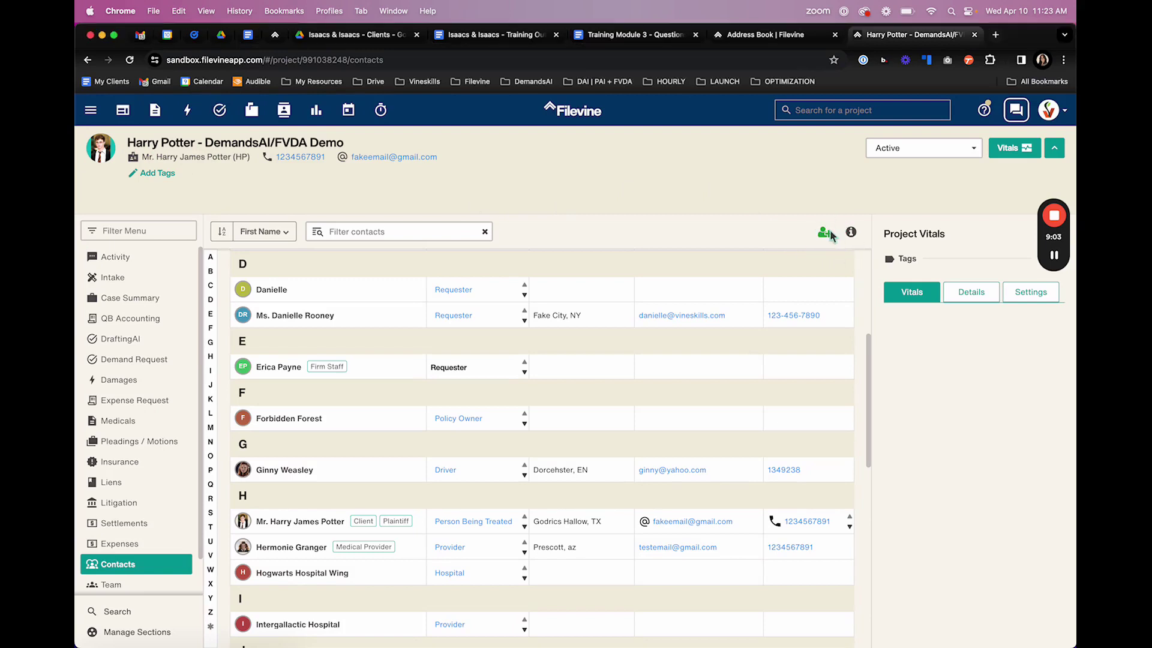
{"action": "left_click", "coordinate": [826, 233]}
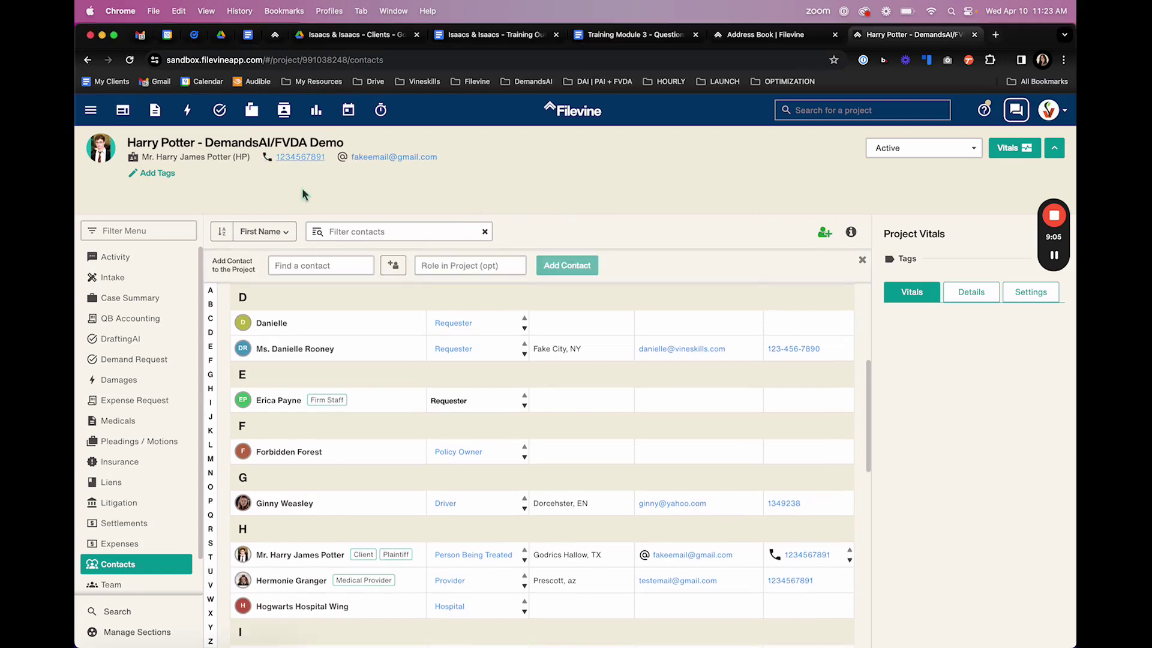
{"action": "left_click", "coordinate": [338, 268]}
{"action": "left_click", "coordinate": [393, 265]}
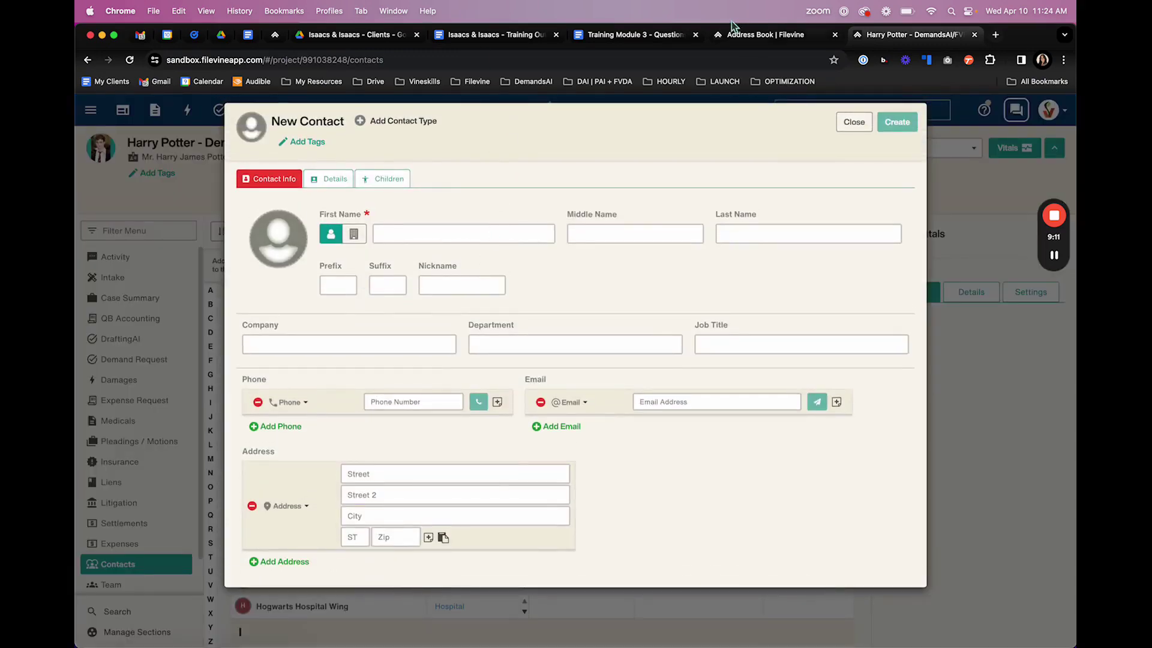
{"action": "left_click", "coordinate": [851, 122]}
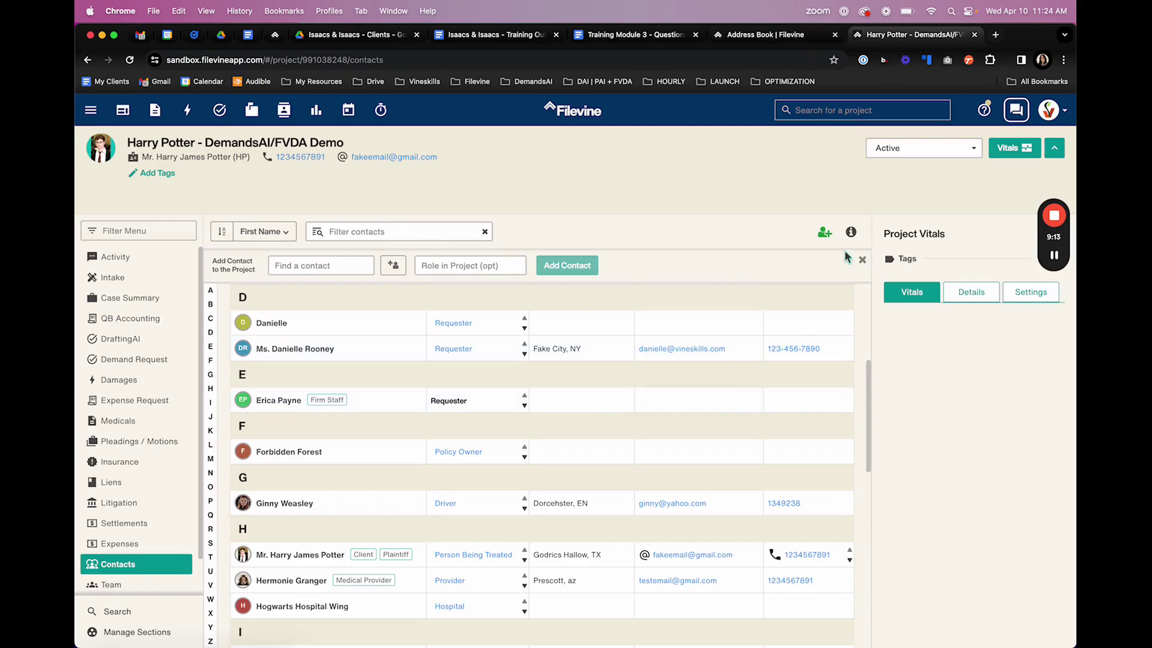
{"action": "left_click", "coordinate": [862, 259]}
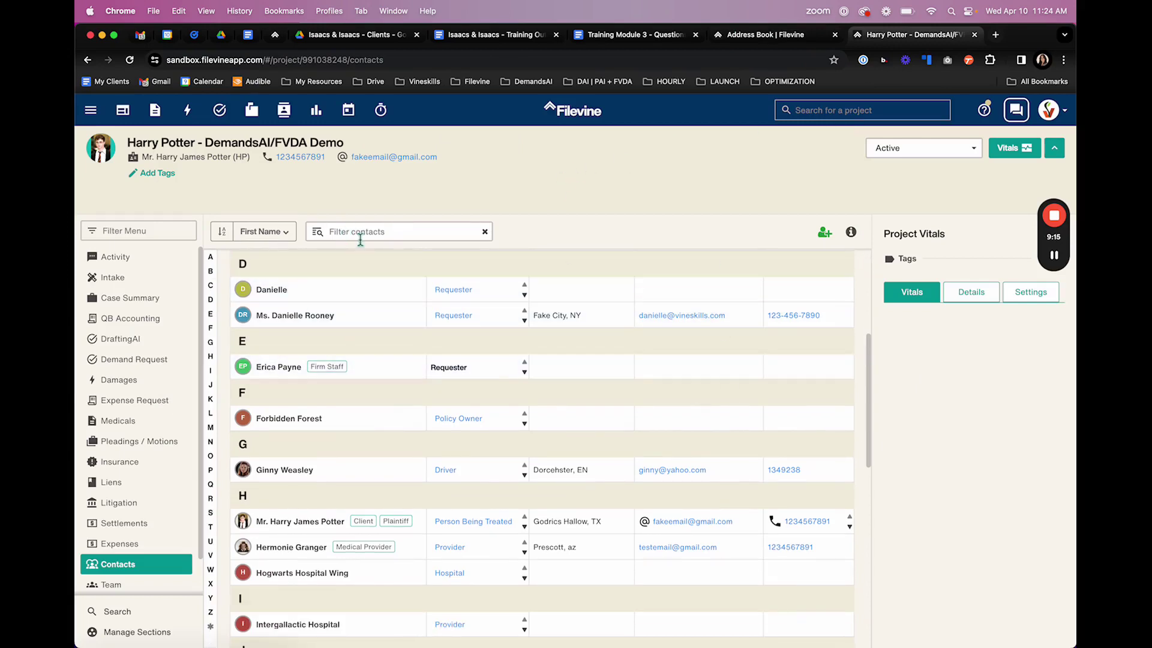
- Filter project contacts by 'hermo', view the medical provider's details, then clear the filter
{"action": "left_click", "coordinate": [380, 235]}
{"action": "type", "text": "hermo"}
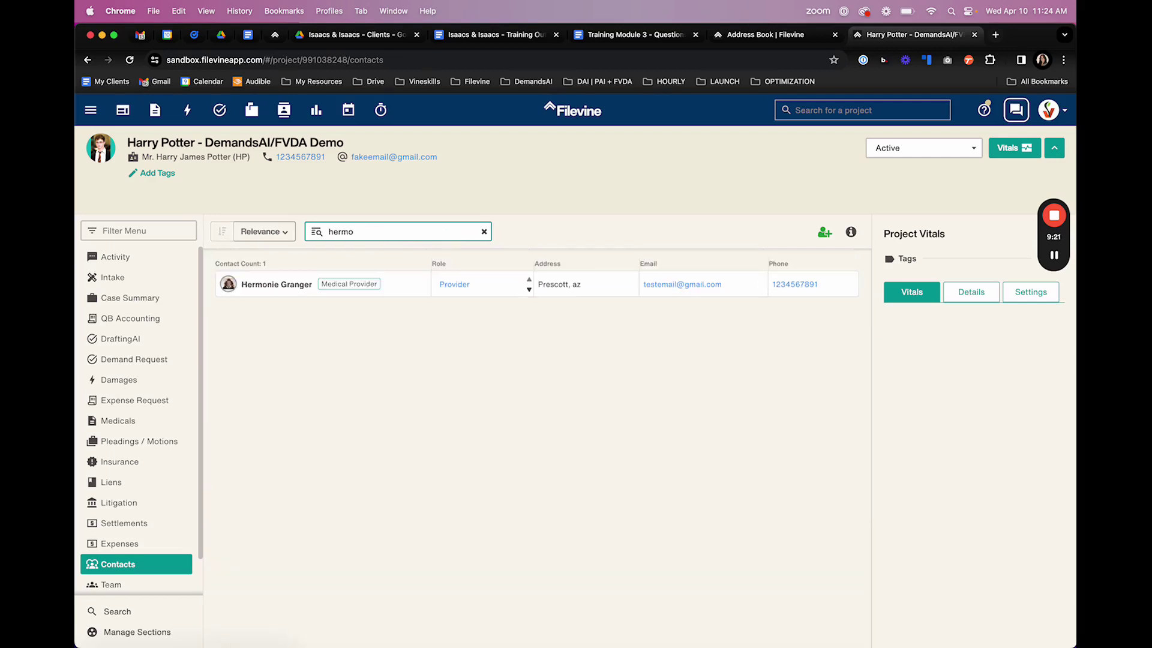
{"action": "left_click", "coordinate": [265, 290]}
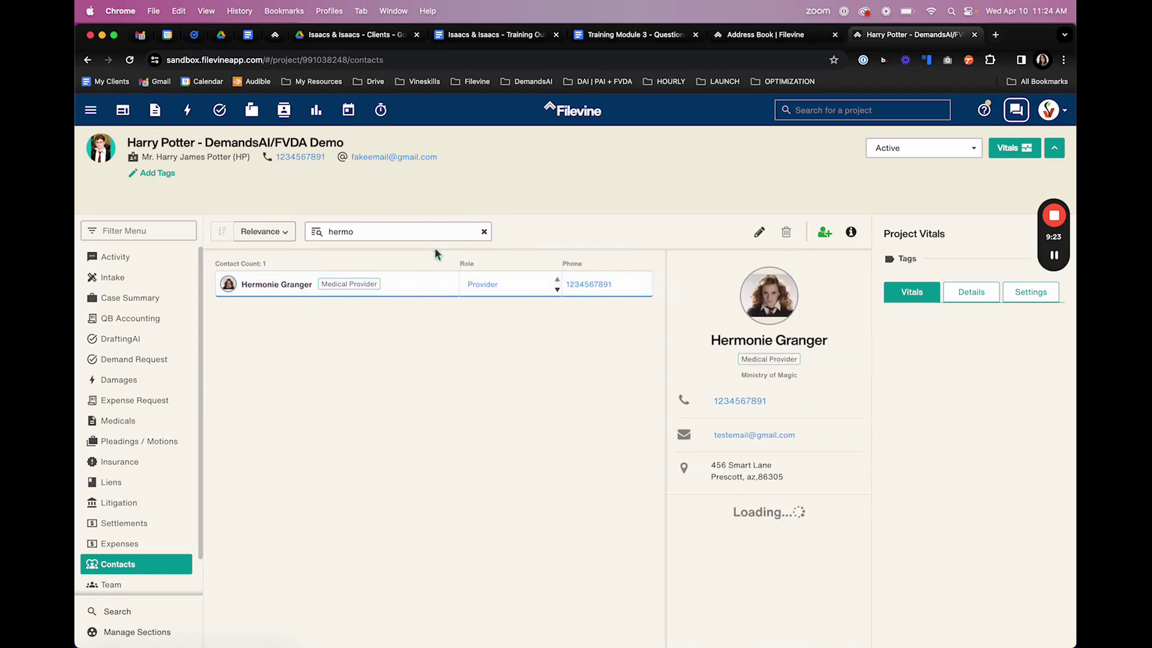
{"action": "left_click", "coordinate": [484, 232]}
- Reverse the contact list's sort order, then restore A-to-Z order and scroll the list
{"action": "left_click", "coordinate": [280, 235]}
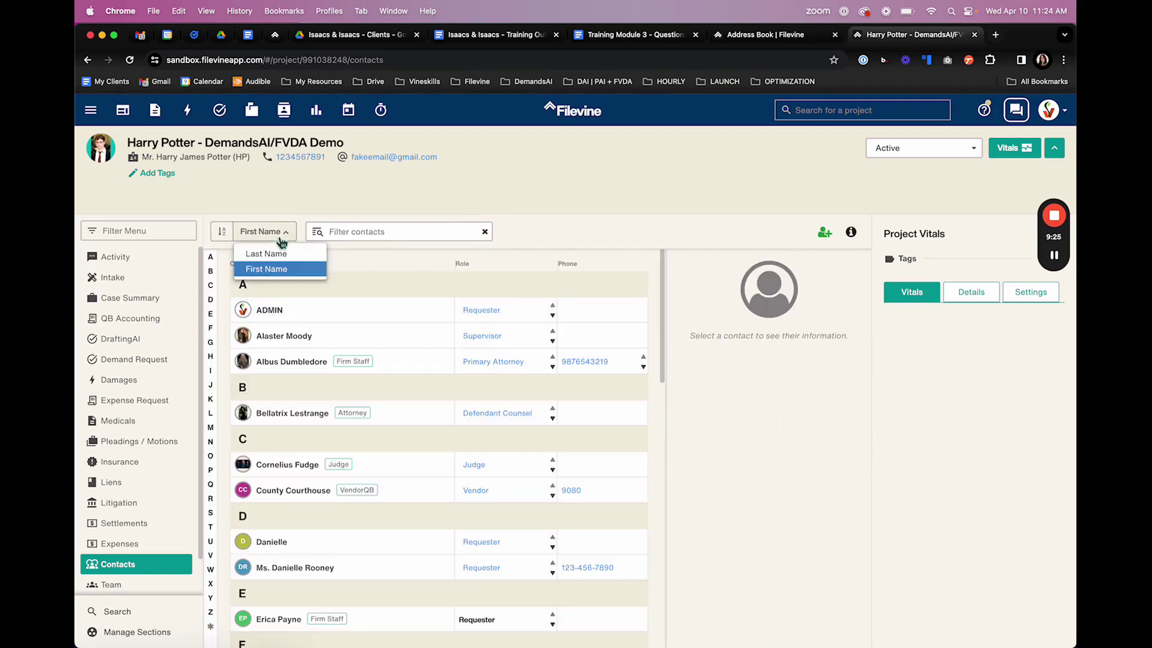
{"action": "left_click", "coordinate": [221, 233]}
{"action": "left_click", "coordinate": [222, 234]}
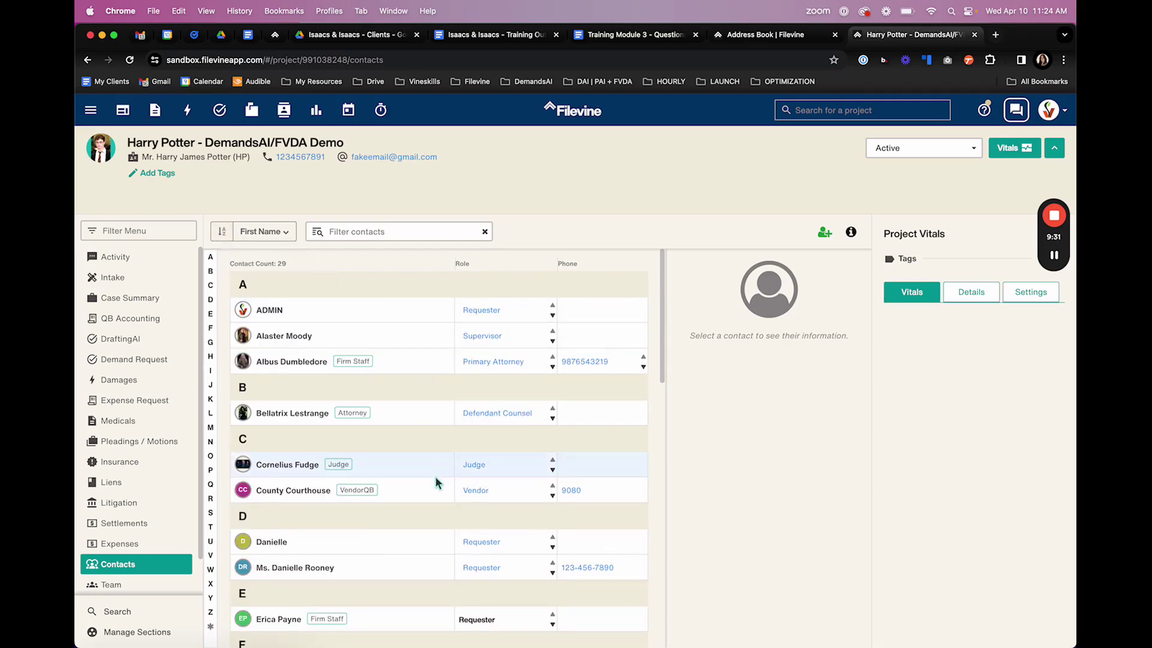
{"action": "scroll", "coordinate": [427, 545], "scroll_direction": "down", "scroll_amount": 10}
{"action": "scroll", "coordinate": [427, 545], "scroll_direction": "down", "scroll_amount": 6}
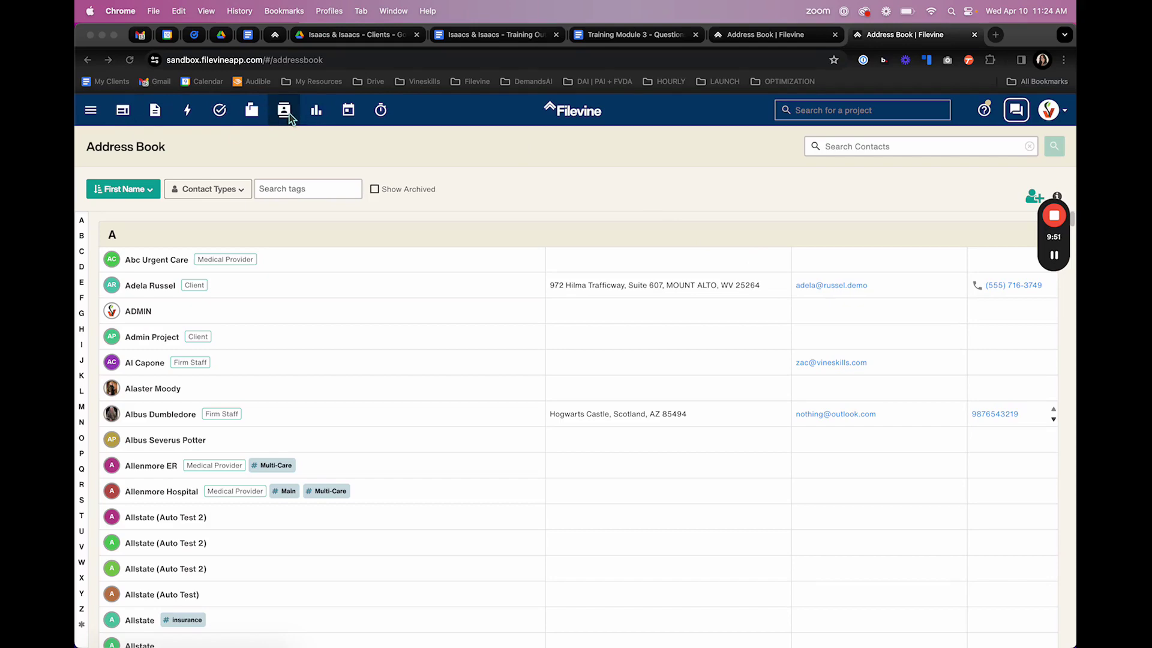
- Switch a firm staff contact to its second phone number and back to the first
{"action": "scroll", "coordinate": [242, 393], "scroll_direction": "down", "scroll_amount": 1}
{"action": "scroll", "coordinate": [243, 396], "scroll_direction": "down", "scroll_amount": 20}
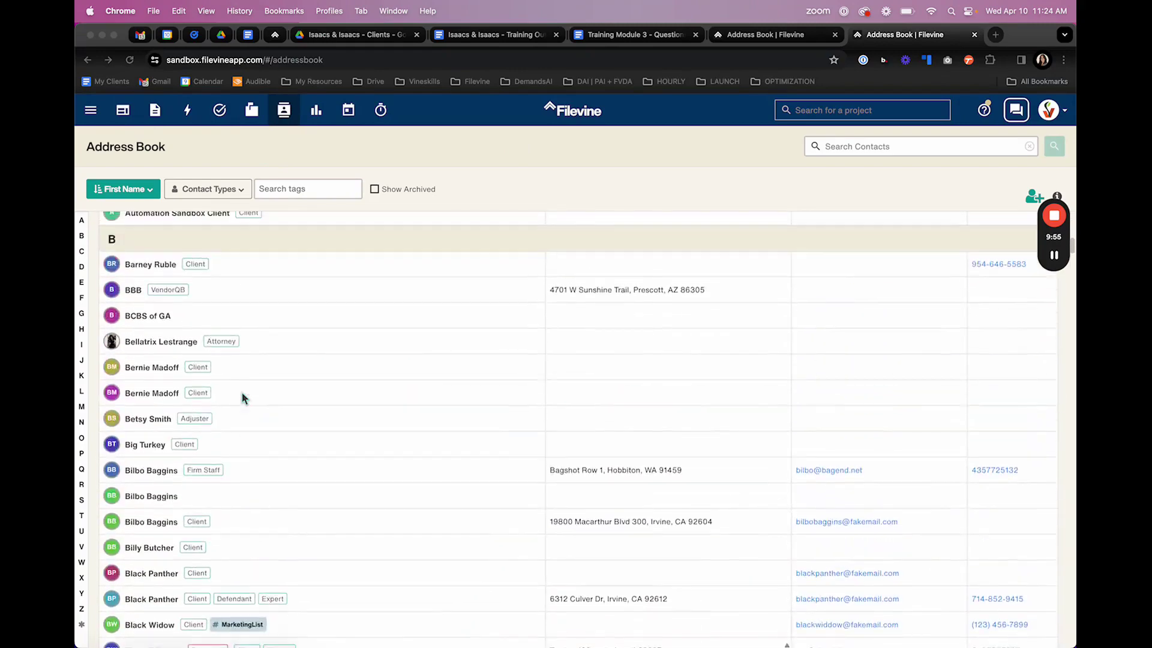
{"action": "scroll", "coordinate": [242, 398], "scroll_direction": "up", "scroll_amount": 20}
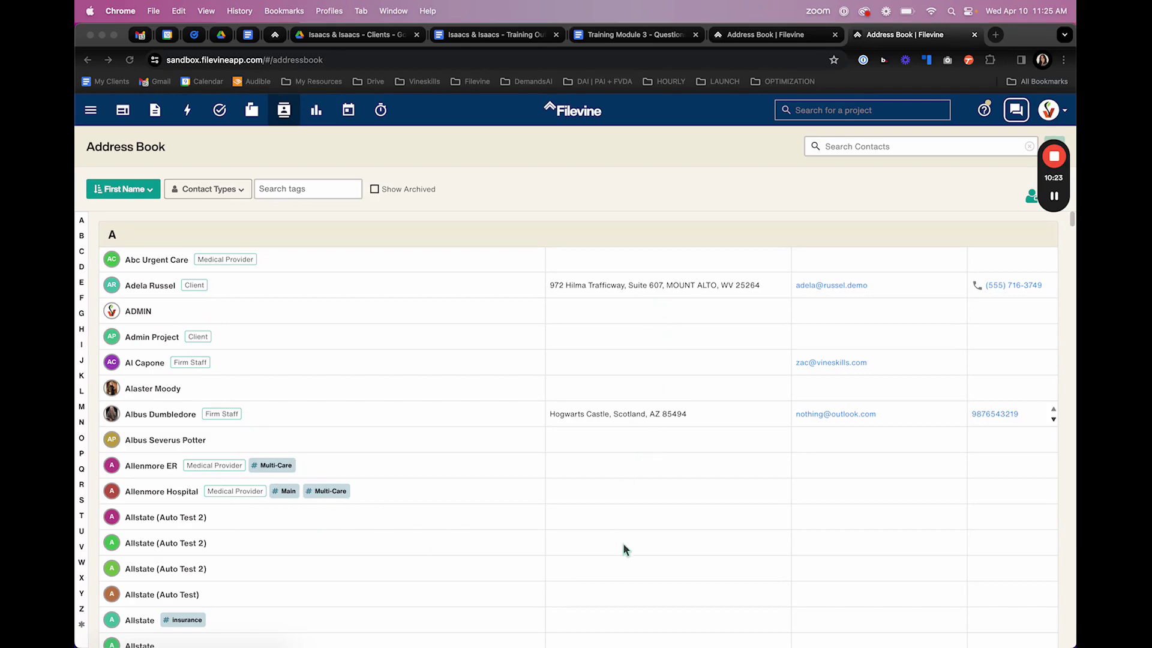
{"action": "scroll", "coordinate": [623, 544], "scroll_direction": "down", "scroll_amount": 15}
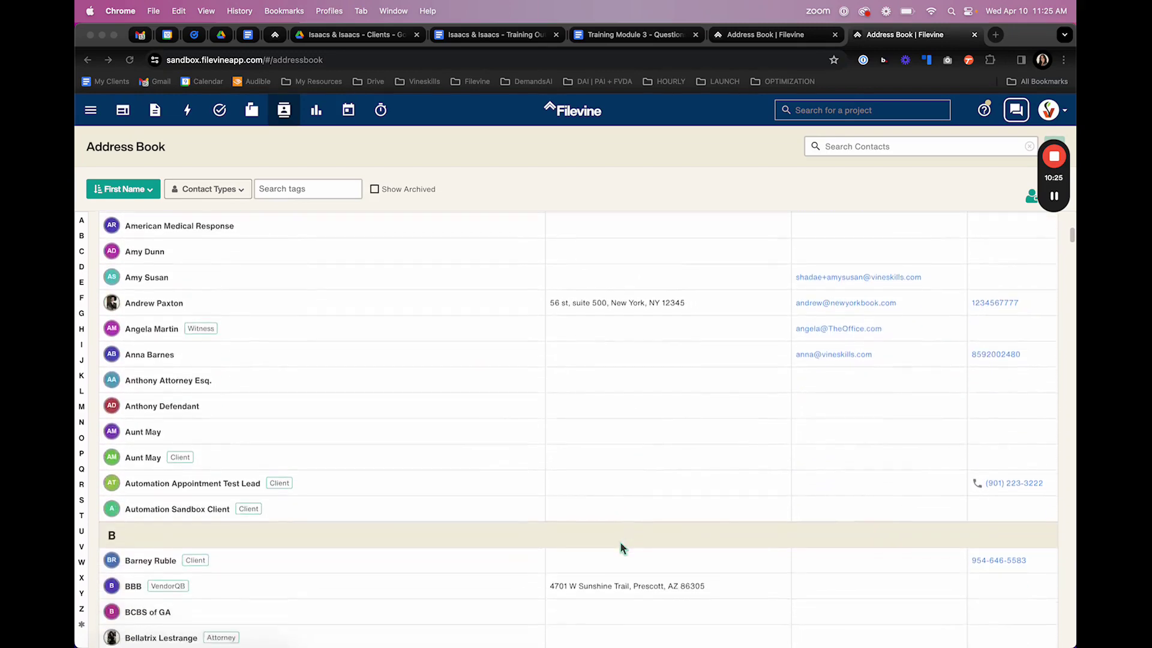
{"action": "scroll", "coordinate": [620, 546], "scroll_direction": "up", "scroll_amount": 10}
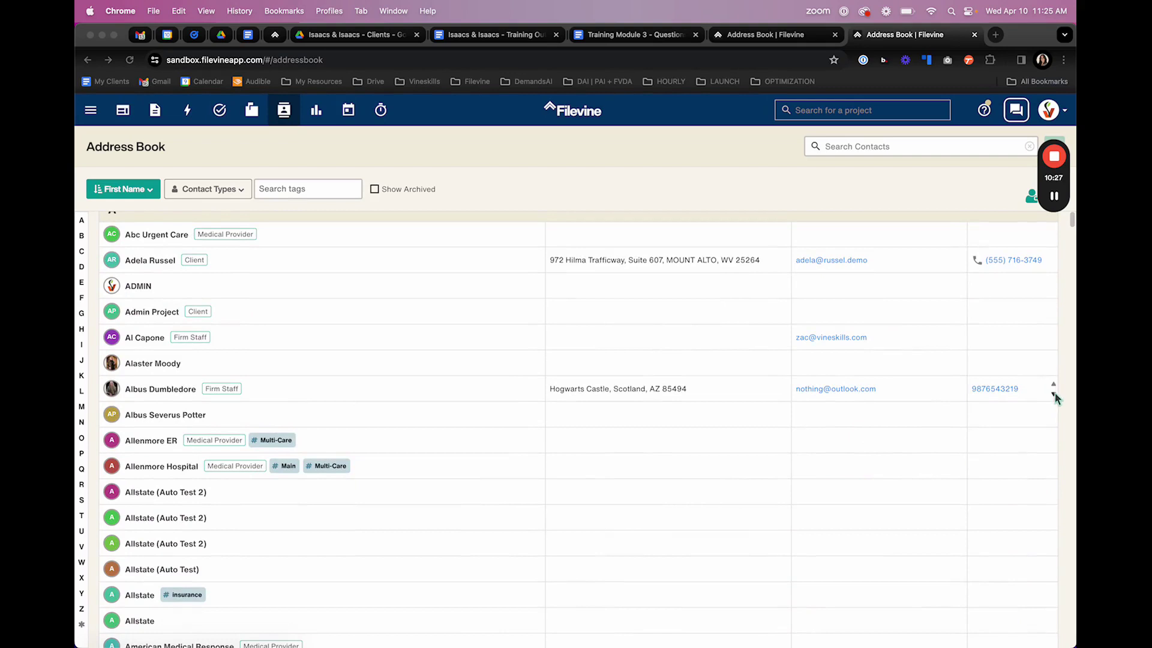
{"action": "left_click", "coordinate": [1054, 396]}
{"action": "left_click", "coordinate": [1054, 396]}
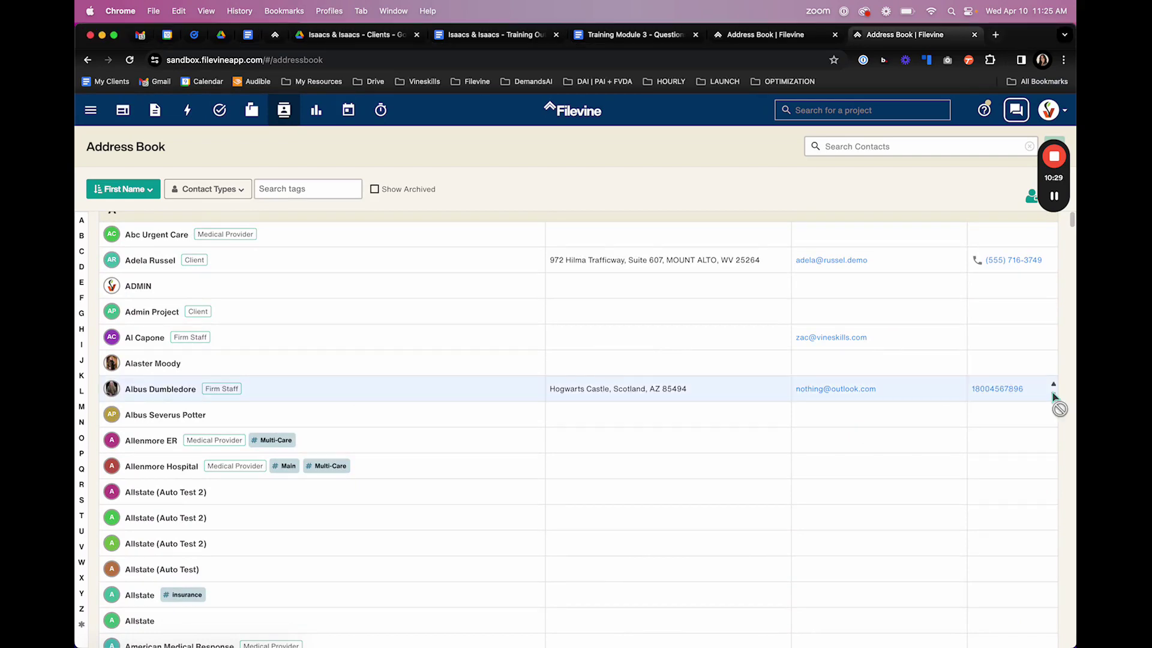
{"action": "left_click", "coordinate": [1053, 386]}
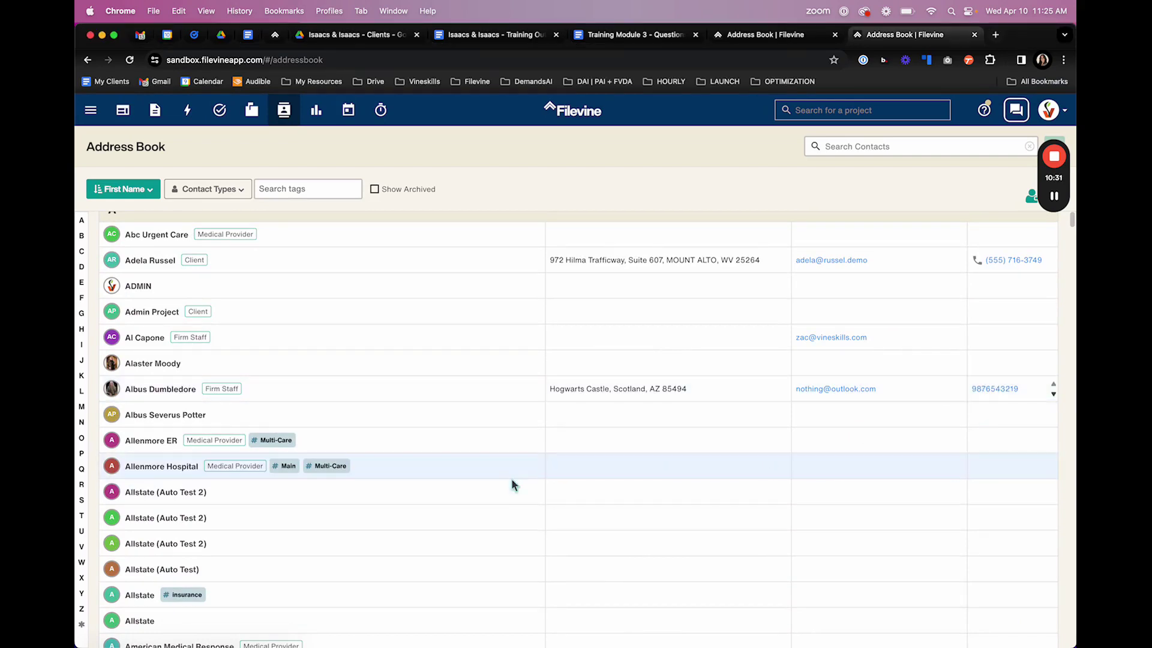
- Start a Gmail draft to a contact's e-mail address, then return to the Address Book
{"action": "scroll", "coordinate": [504, 528], "scroll_direction": "down", "scroll_amount": 7}
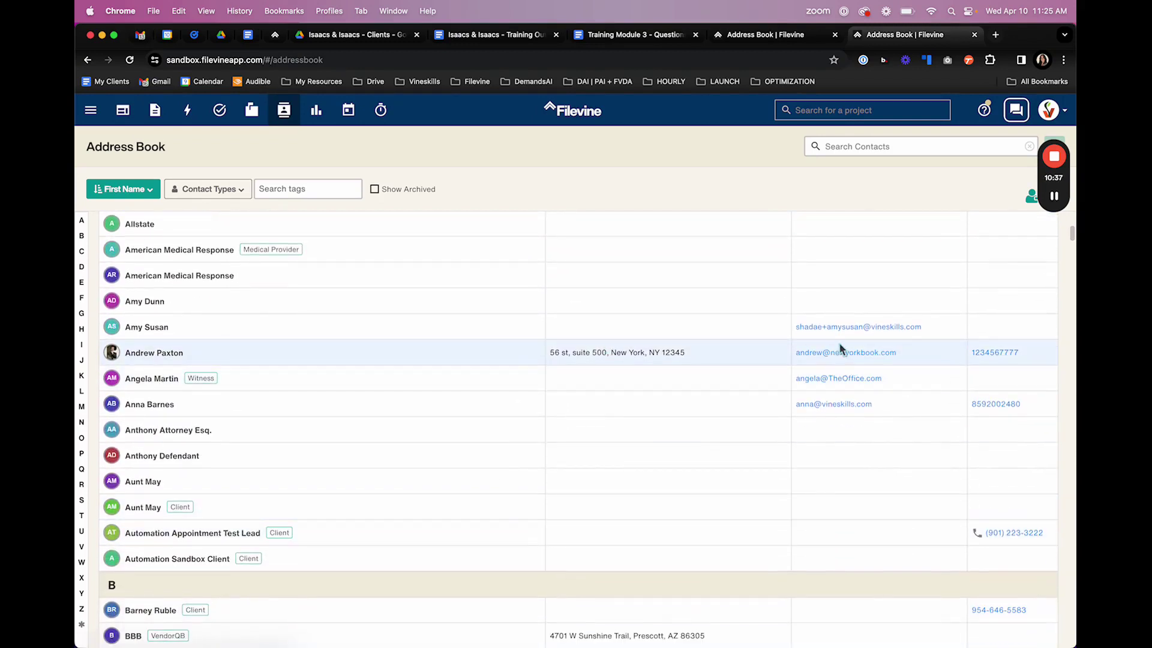
{"action": "left_click", "coordinate": [832, 405]}
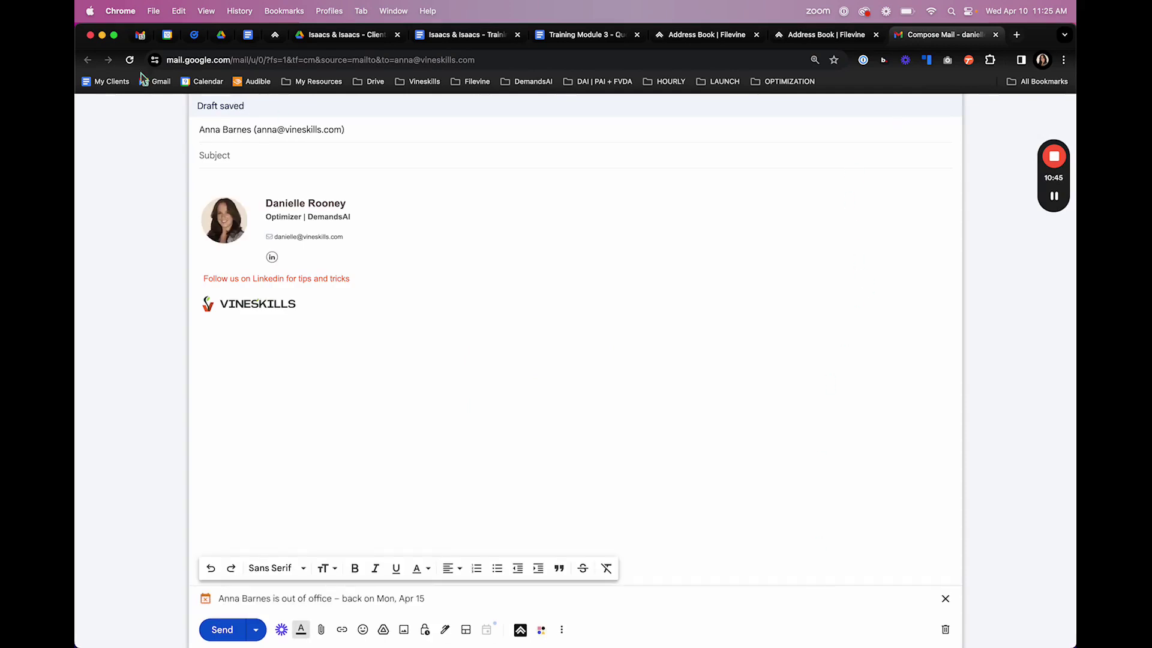
{"action": "left_click", "coordinate": [826, 34]}
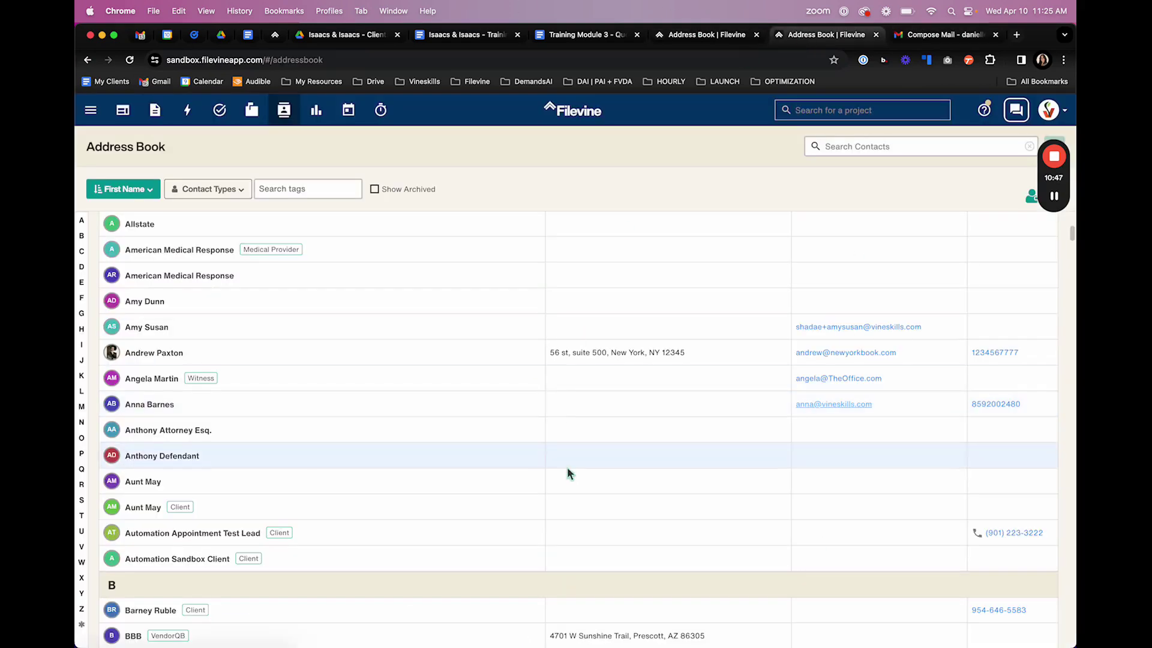
{"action": "scroll", "coordinate": [567, 467], "scroll_direction": "down", "scroll_amount": 2}
{"action": "scroll", "coordinate": [567, 466], "scroll_direction": "up", "scroll_amount": 10}
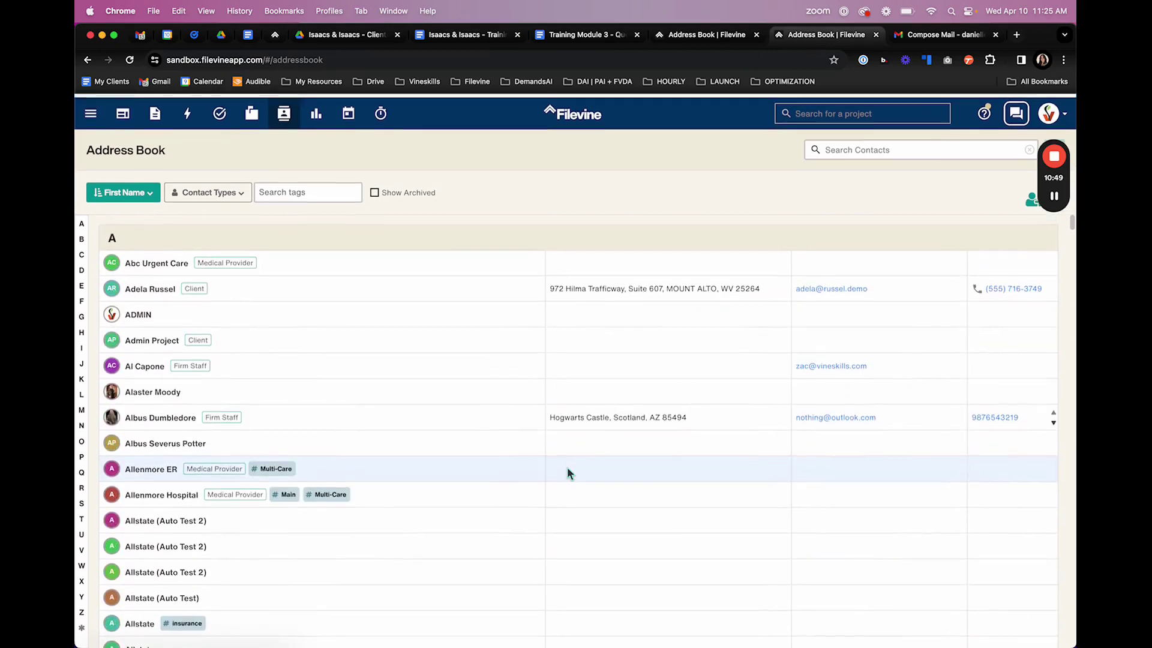
{"action": "left_click", "coordinate": [238, 190]}
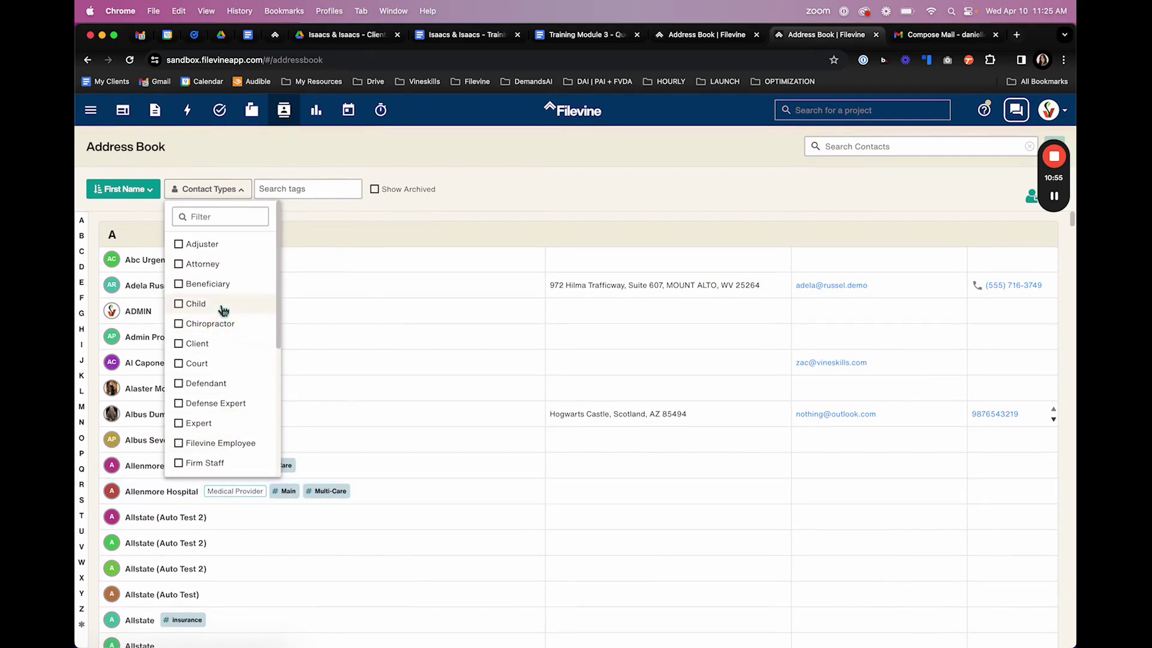
{"action": "left_click", "coordinate": [192, 245]}
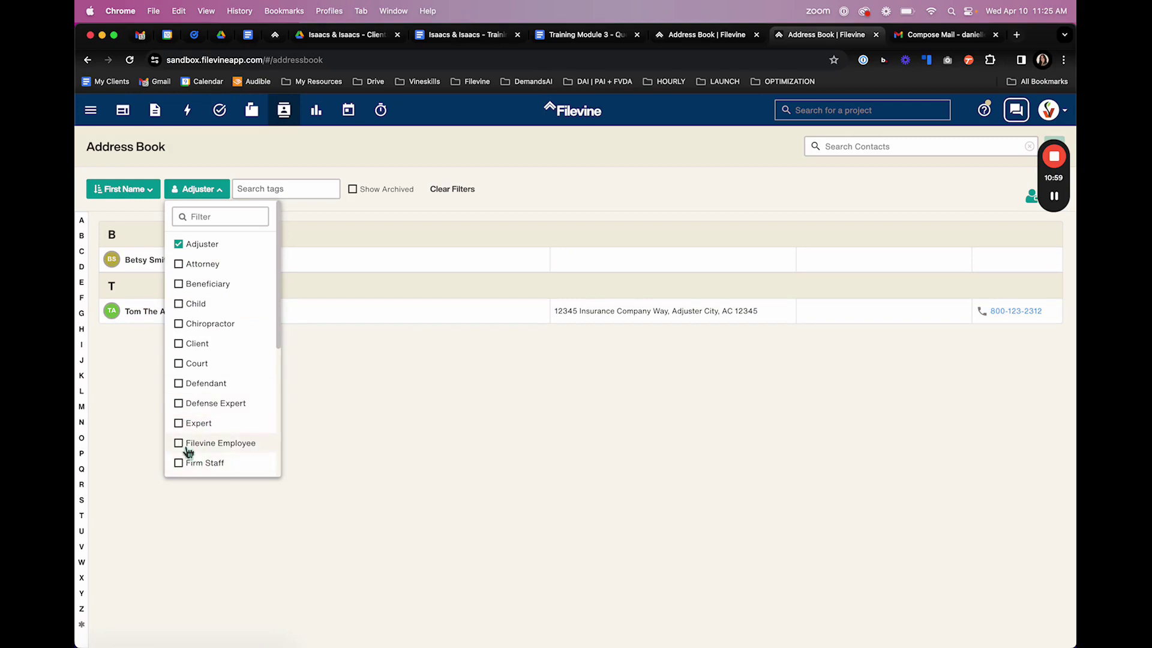
{"action": "left_click", "coordinate": [179, 424]}
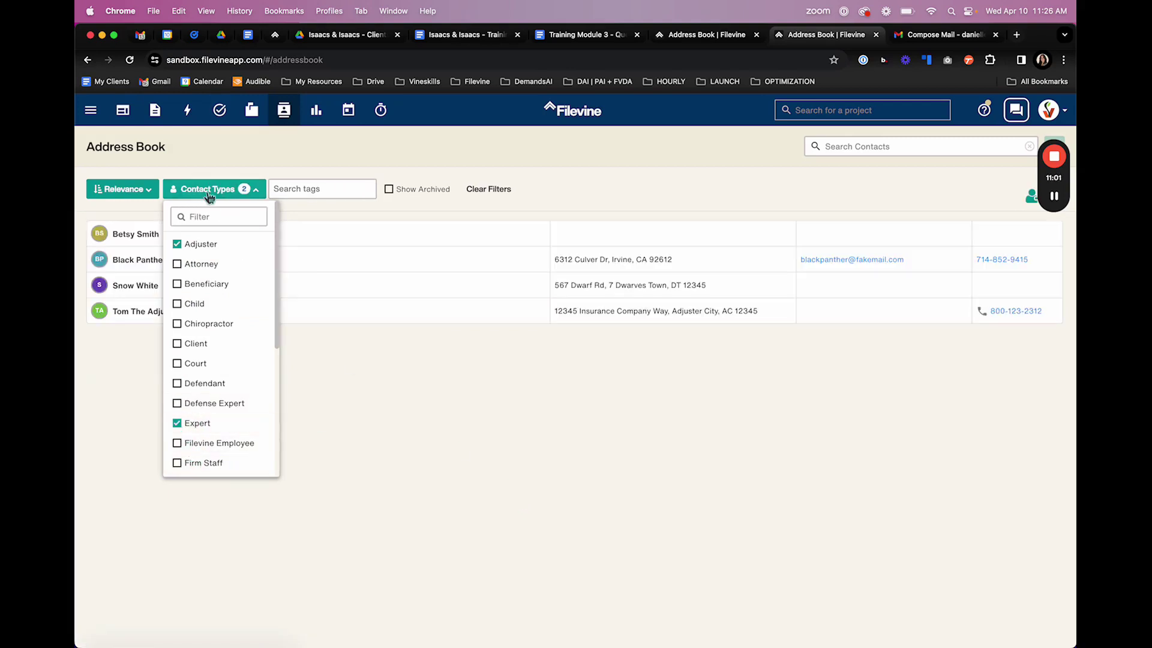
{"action": "left_click", "coordinate": [179, 244]}
{"action": "left_click", "coordinate": [179, 424]}
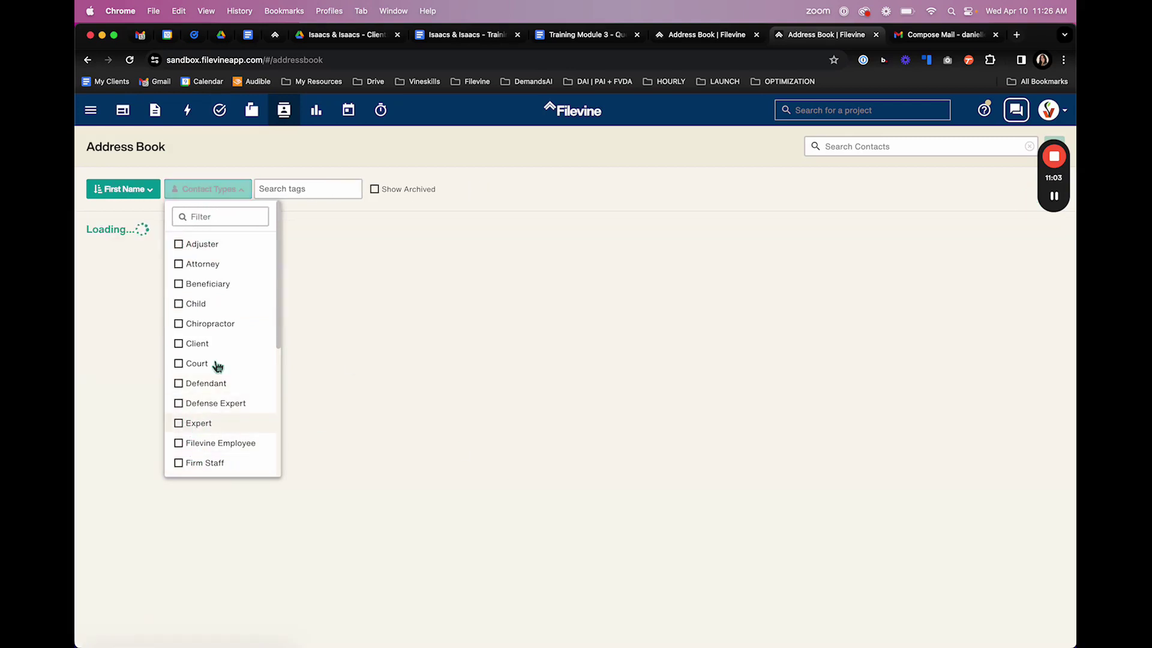
{"action": "left_click", "coordinate": [408, 418]}
{"action": "left_click", "coordinate": [307, 189]}
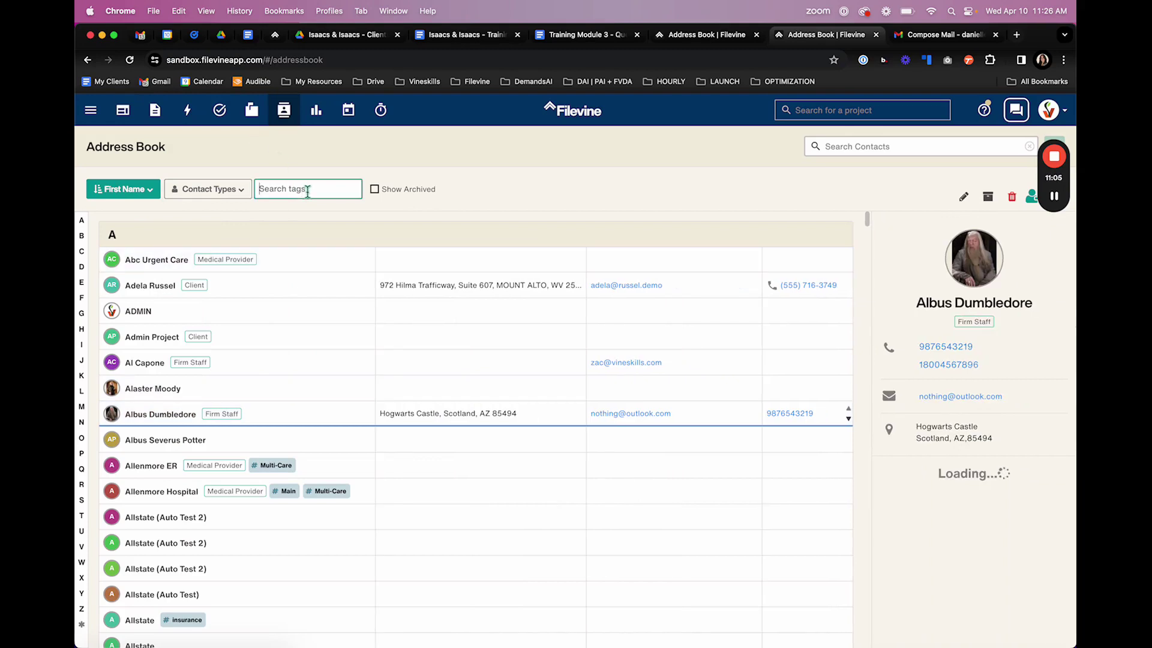
{"action": "type", "text": "main"}
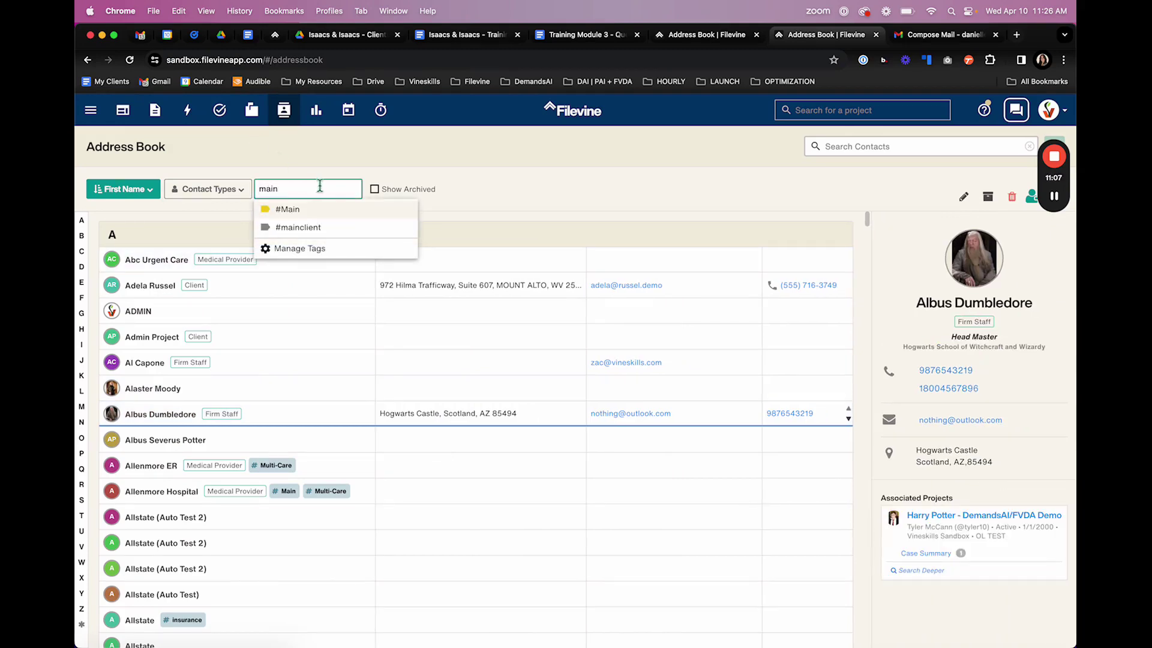
{"action": "left_click", "coordinate": [287, 209]}
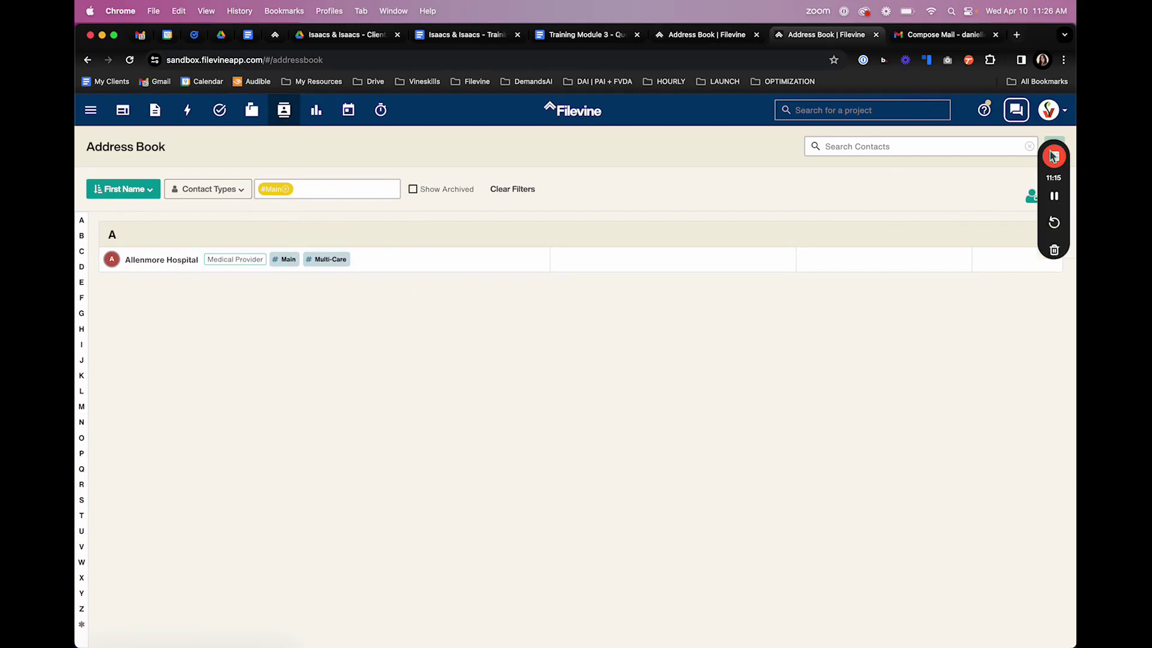
{"action": "left_click_drag", "start_coordinate": [1054, 144], "coordinate": [1052, 216]}
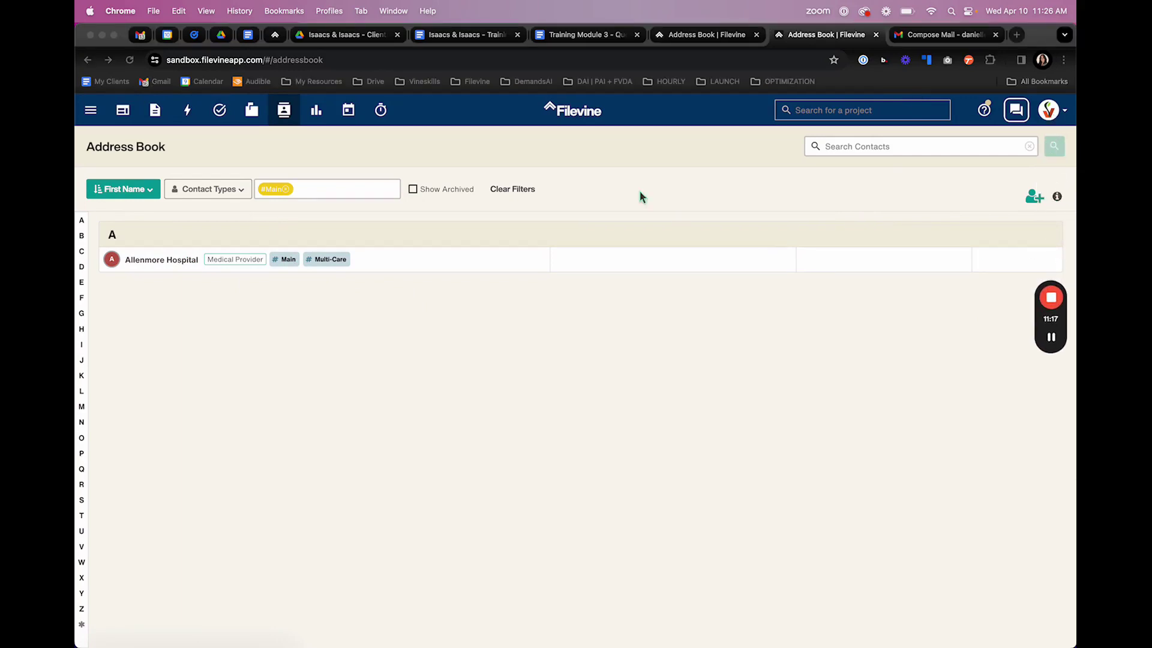
{"action": "left_click", "coordinate": [530, 191]}
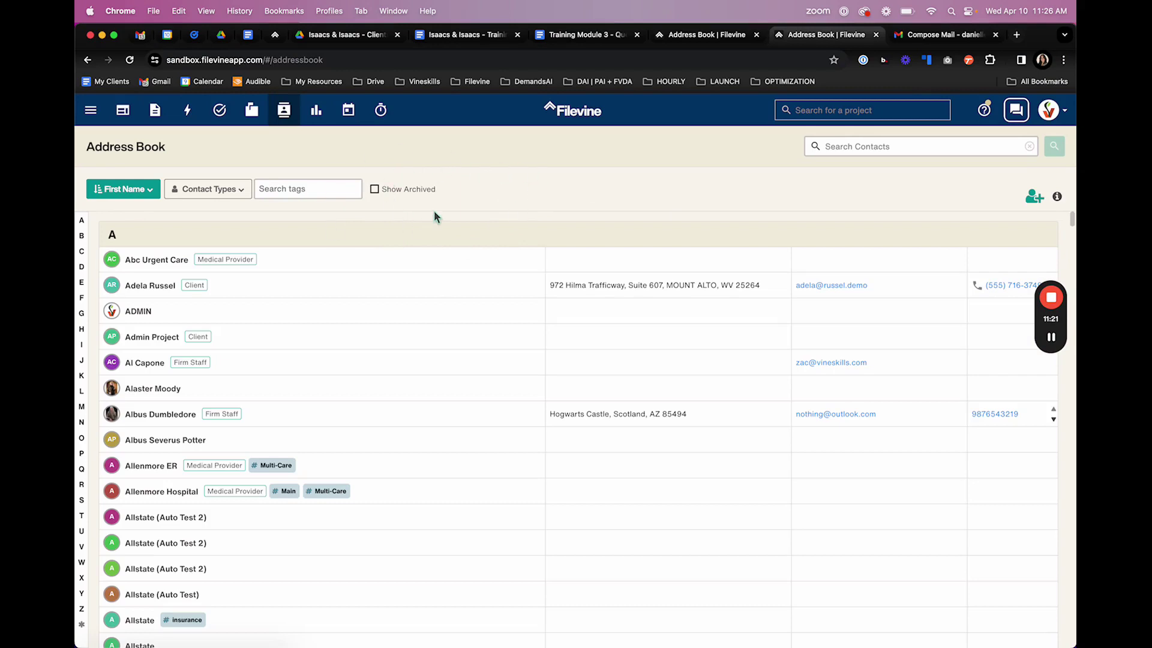
{"action": "left_click", "coordinate": [375, 190]}
{"action": "left_click", "coordinate": [375, 190]}
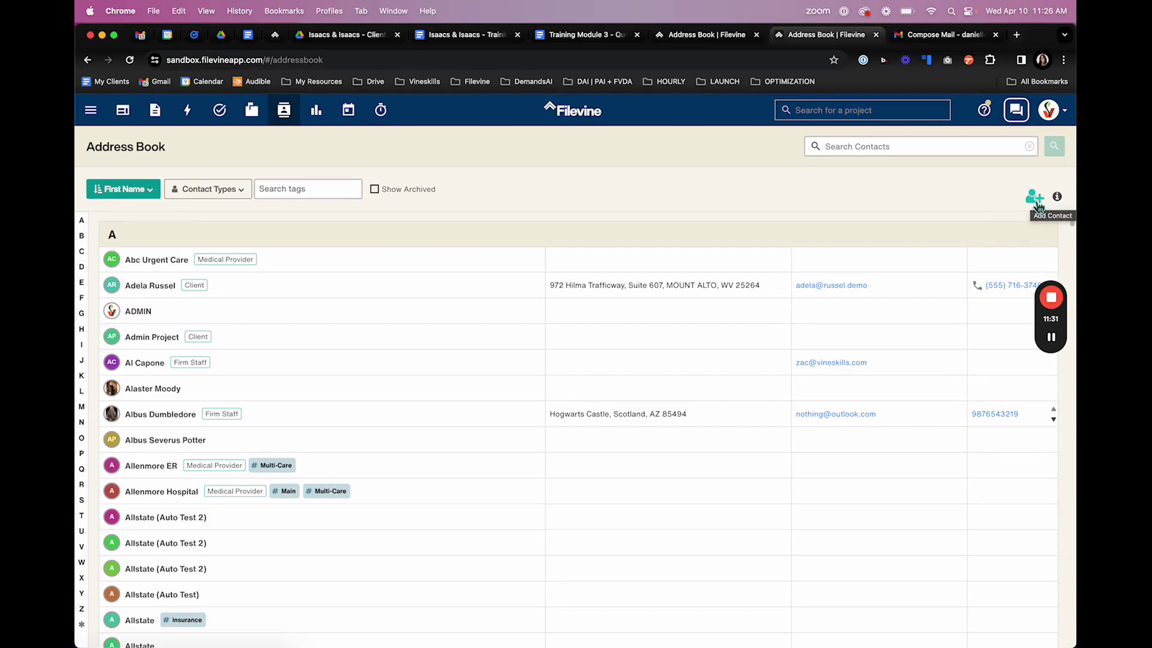
{"action": "left_click", "coordinate": [1036, 200]}
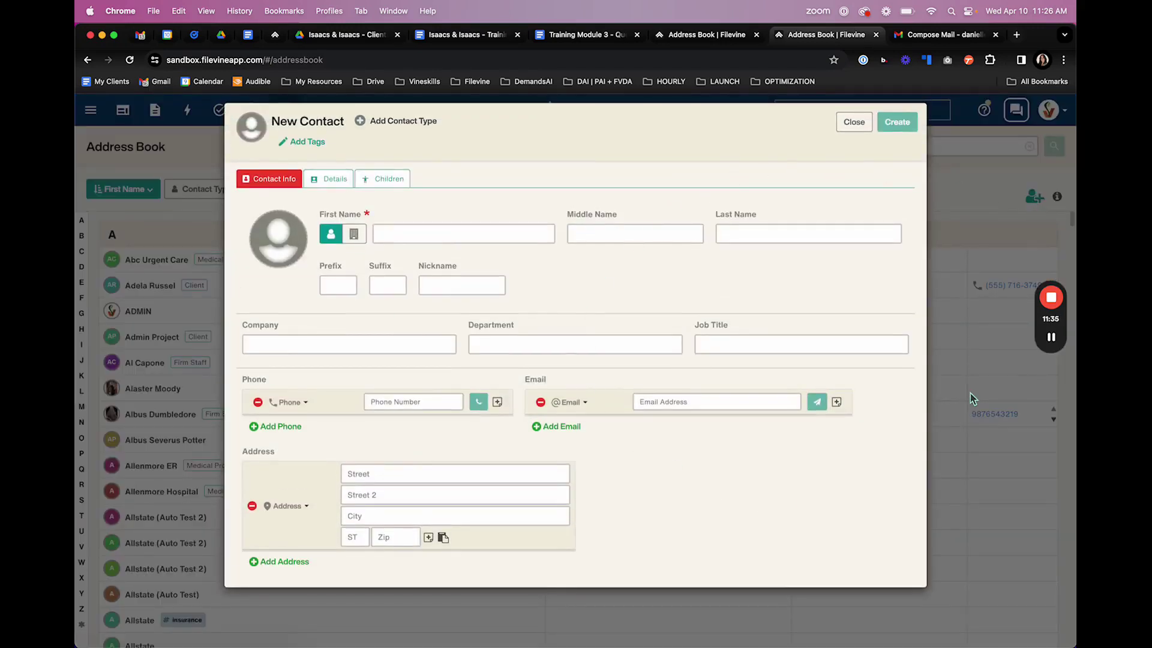
{"action": "left_click", "coordinate": [852, 124]}
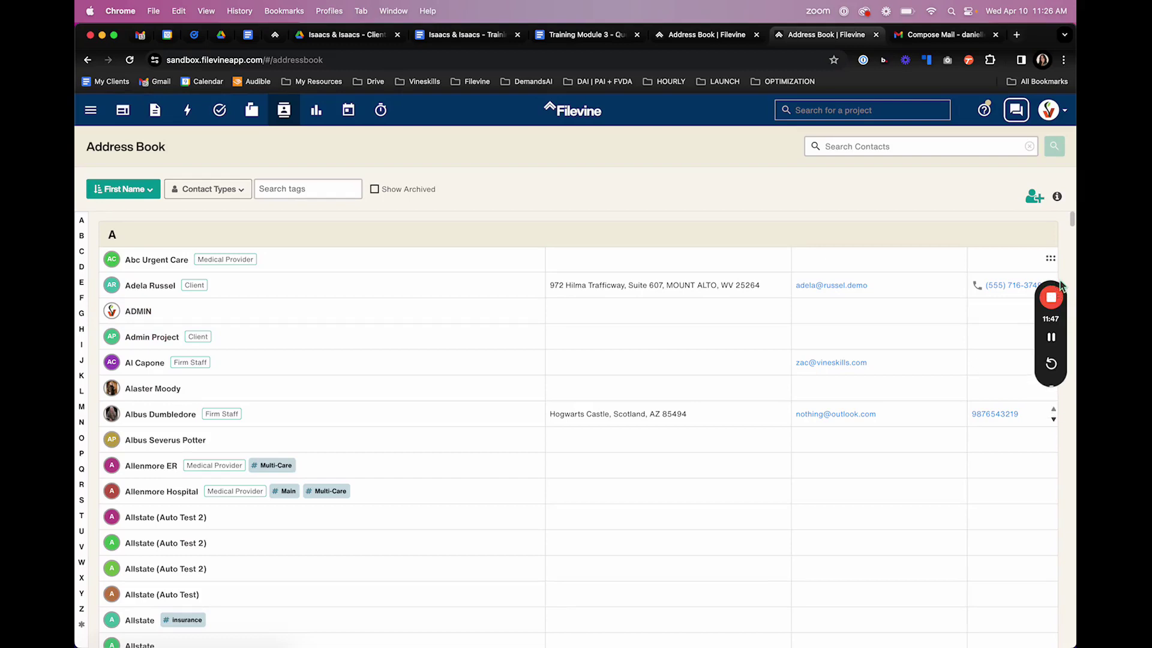
{"action": "left_click_drag", "start_coordinate": [1061, 287], "coordinate": [1063, 465]}
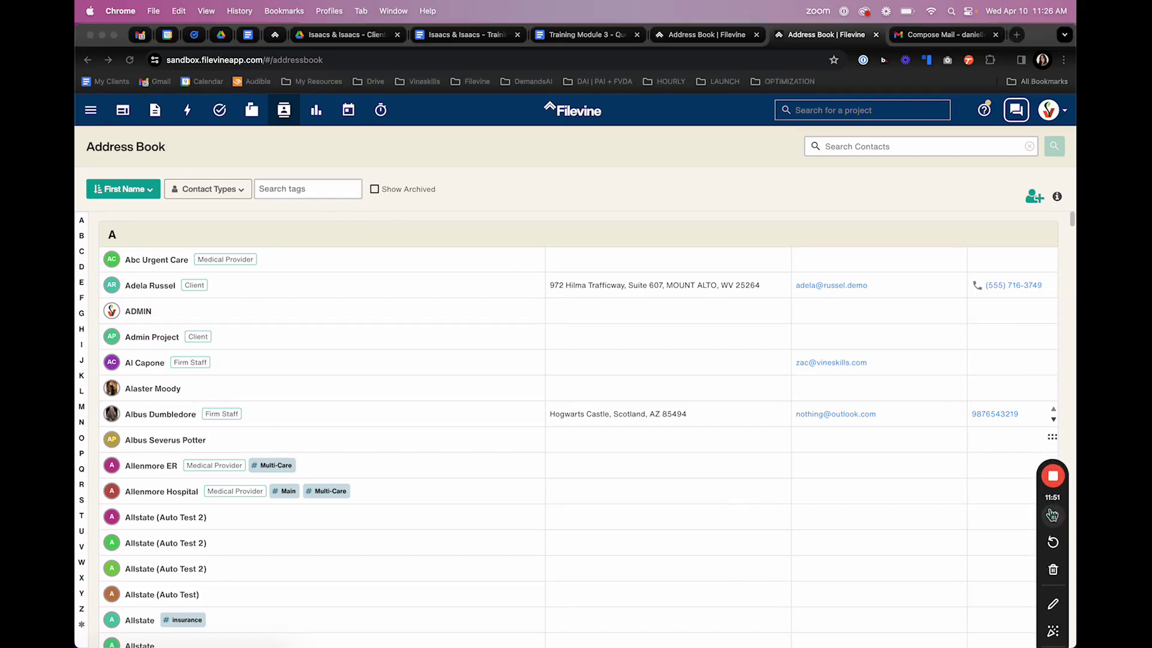
- Show Bilbo Baggins (Firm Staff) details and highlight its associated project, Captain America test
{"action": "left_click_drag", "start_coordinate": [1043, 514], "coordinate": [1041, 466]}
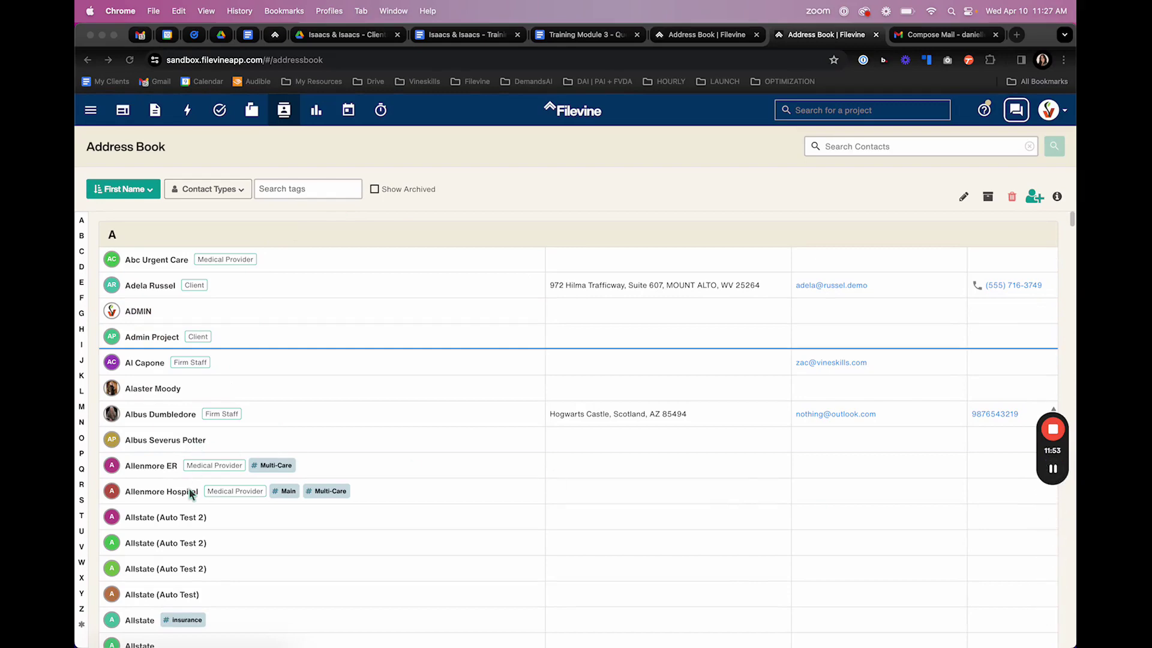
{"action": "scroll", "coordinate": [190, 496], "scroll_direction": "down", "scroll_amount": 5}
{"action": "scroll", "coordinate": [189, 497], "scroll_direction": "down", "scroll_amount": 10}
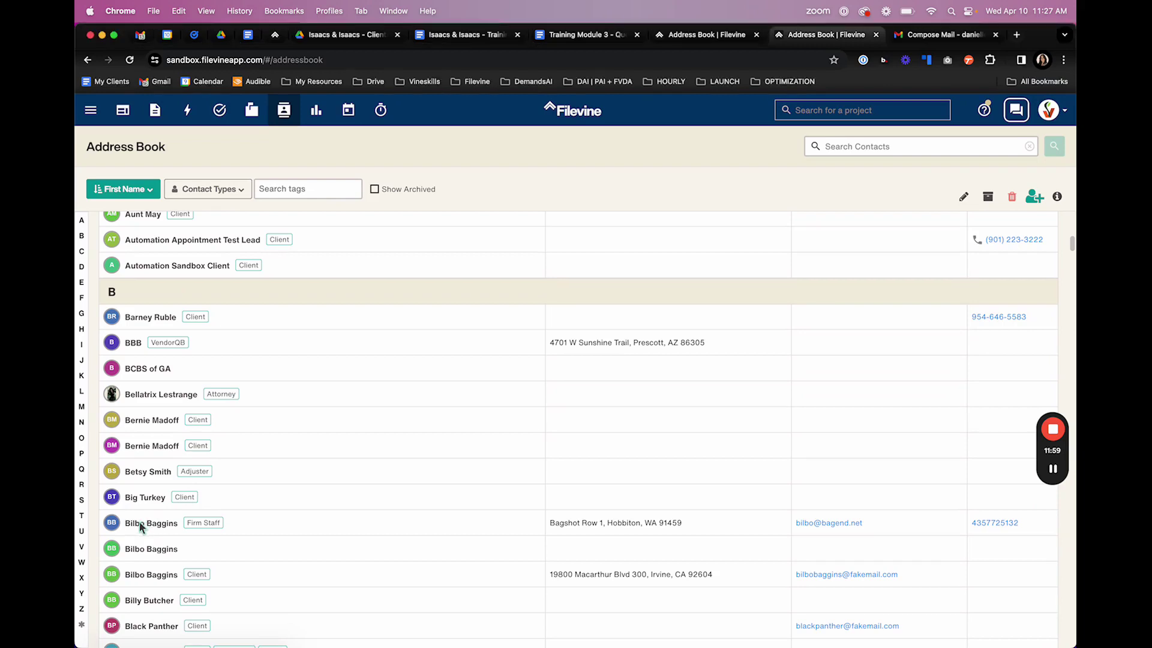
{"action": "left_click", "coordinate": [141, 526]}
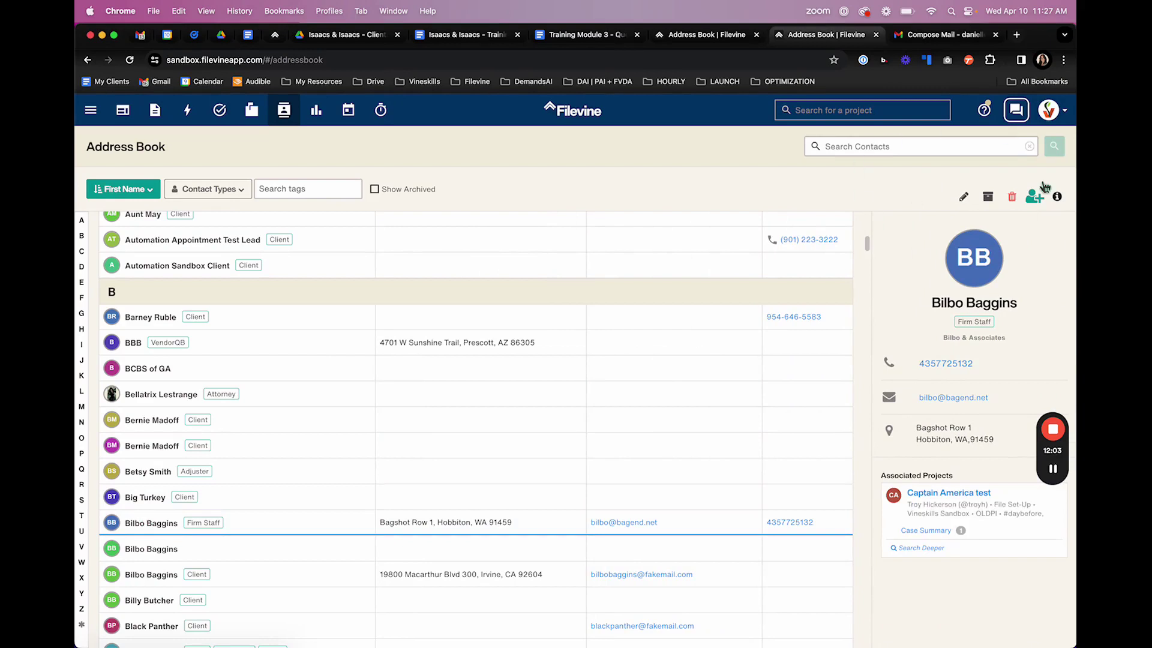
{"action": "left_click", "coordinate": [1057, 470]}
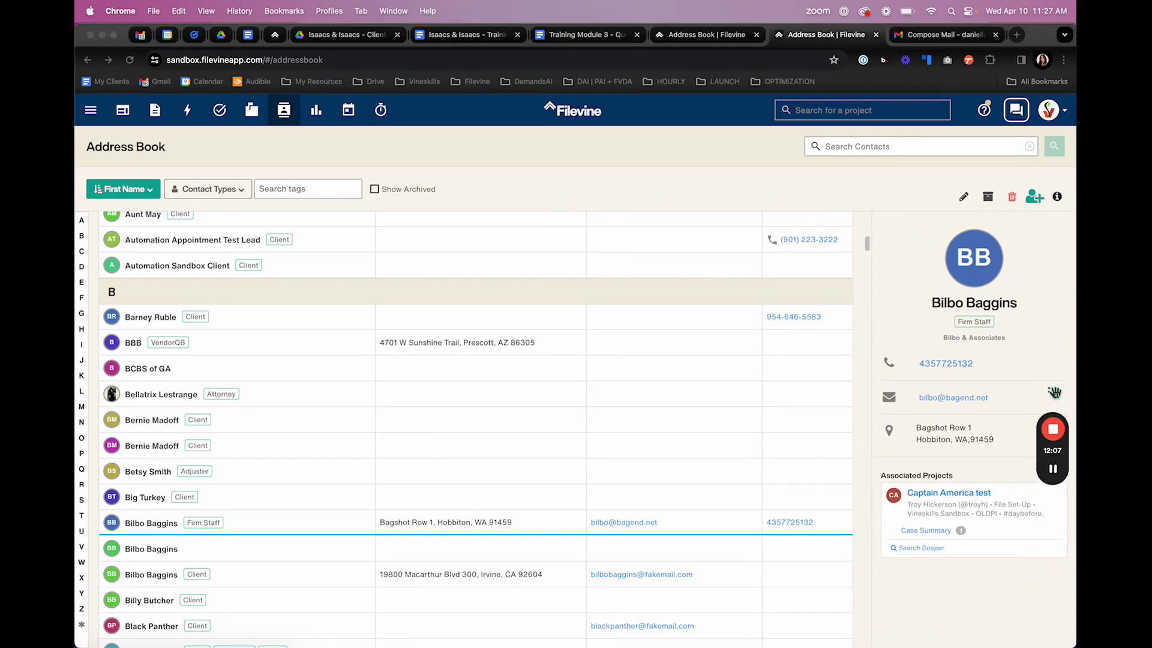
{"action": "left_click_drag", "start_coordinate": [1054, 393], "coordinate": [822, 390]}
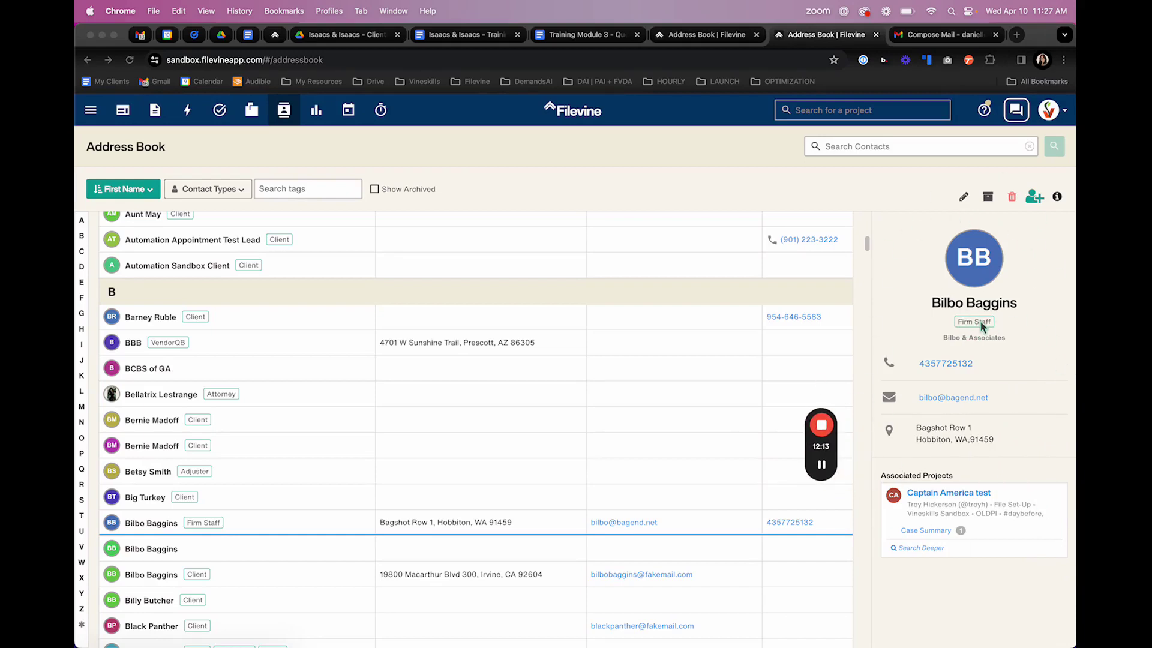
{"action": "left_click", "coordinate": [970, 342]}
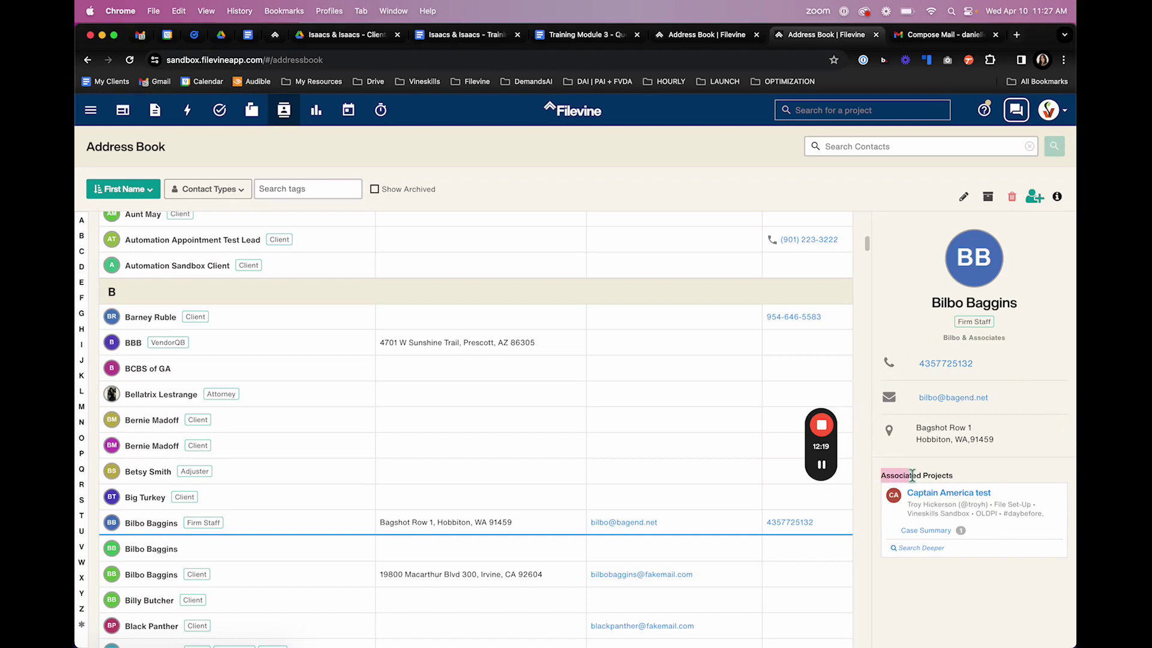
{"action": "left_click_drag", "start_coordinate": [911, 475], "coordinate": [956, 478]}
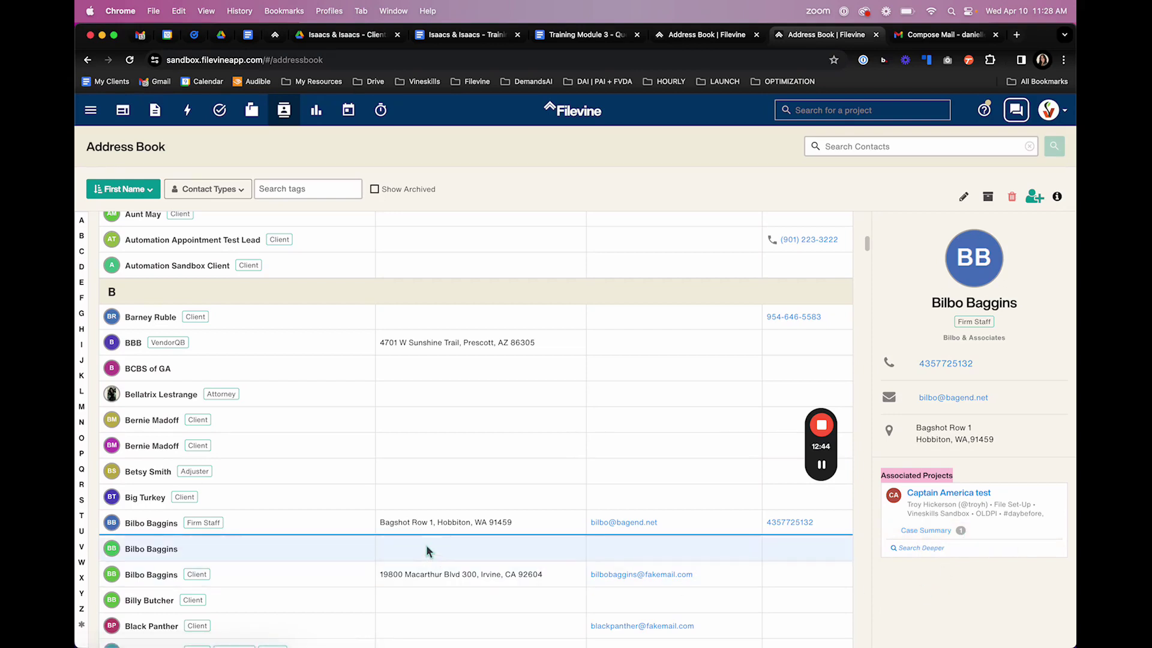
{"action": "scroll", "coordinate": [427, 546], "scroll_direction": "down", "scroll_amount": 3}
{"action": "scroll", "coordinate": [427, 544], "scroll_direction": "down", "scroll_amount": 1}
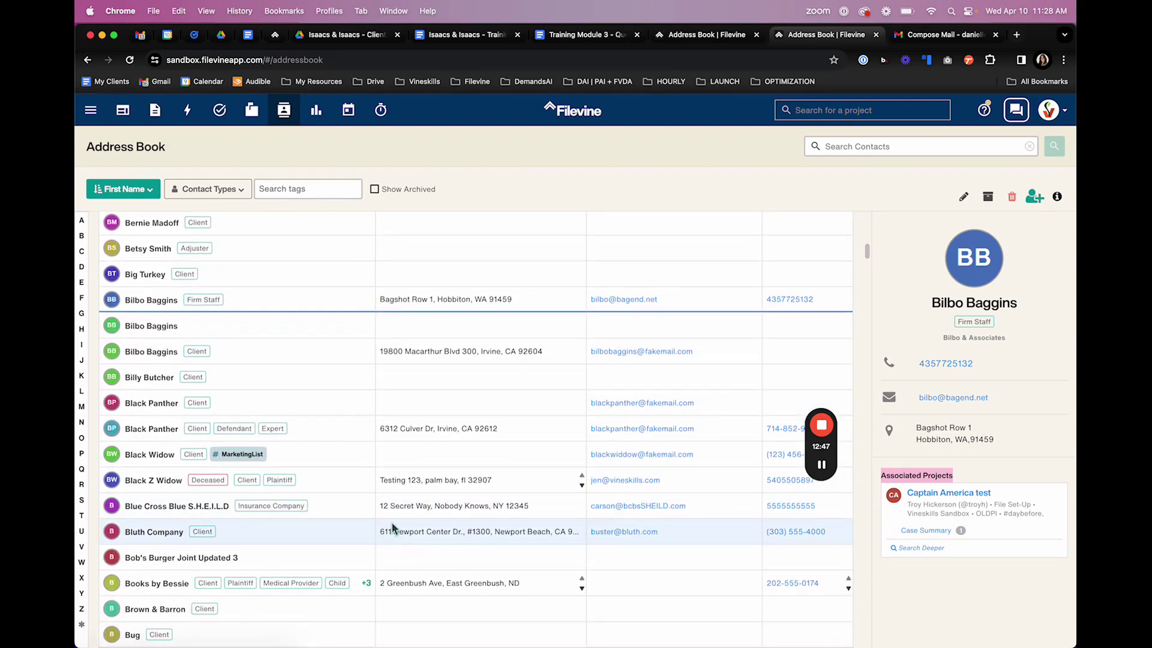
- Show the Books by Bessie contact and scroll through its tags and associated projects
{"action": "left_click", "coordinate": [161, 584]}
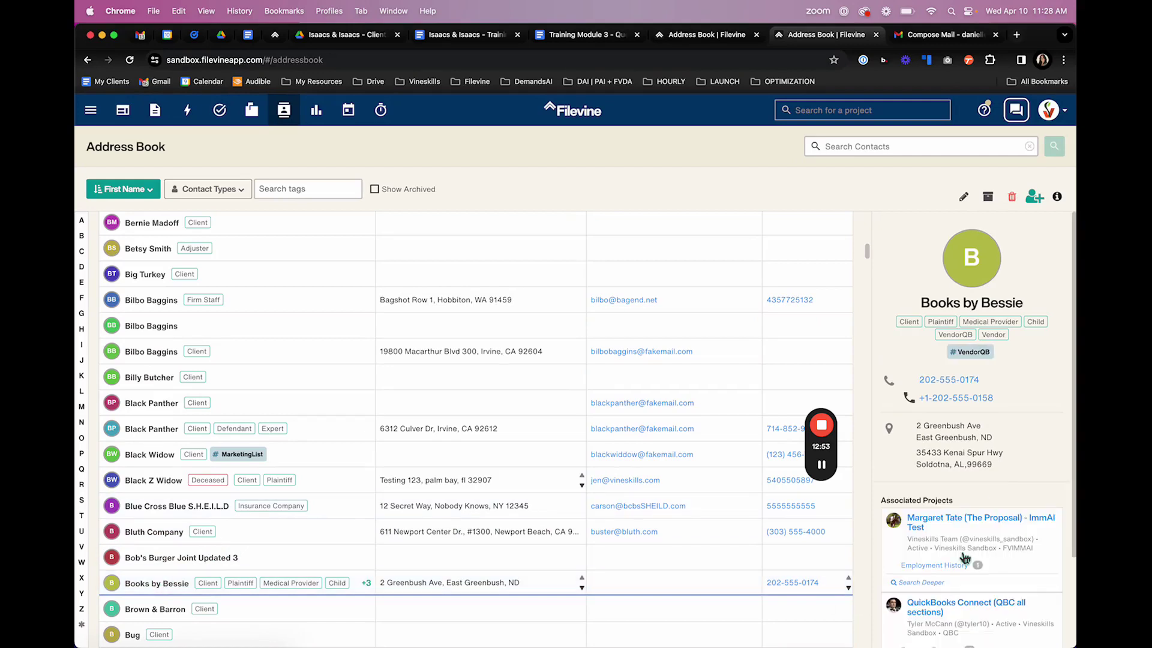
{"action": "scroll", "coordinate": [964, 558], "scroll_direction": "down", "scroll_amount": 2}
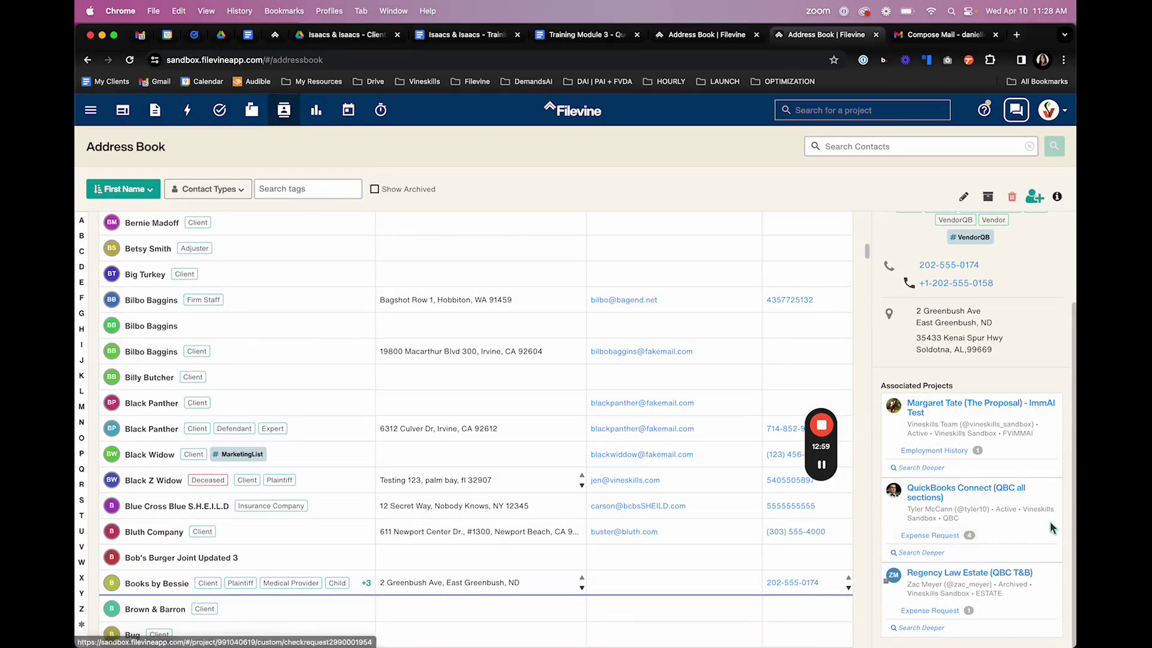
{"action": "scroll", "coordinate": [971, 395], "scroll_direction": "up", "scroll_amount": 2}
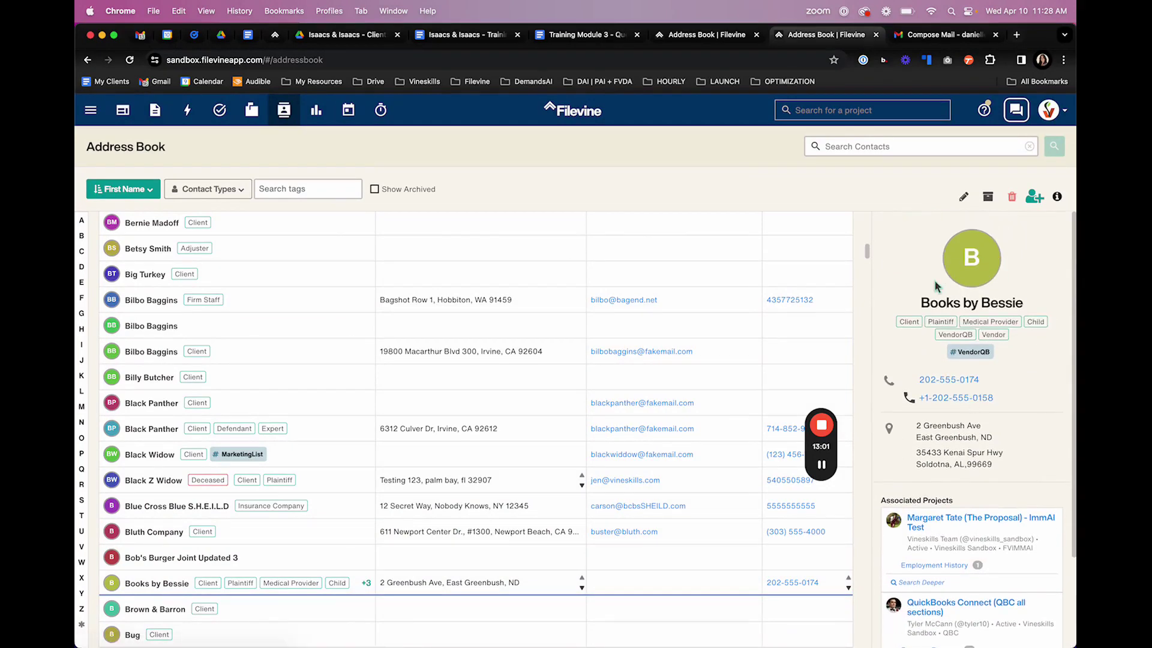
{"action": "scroll", "coordinate": [965, 359], "scroll_direction": "down", "scroll_amount": 2}
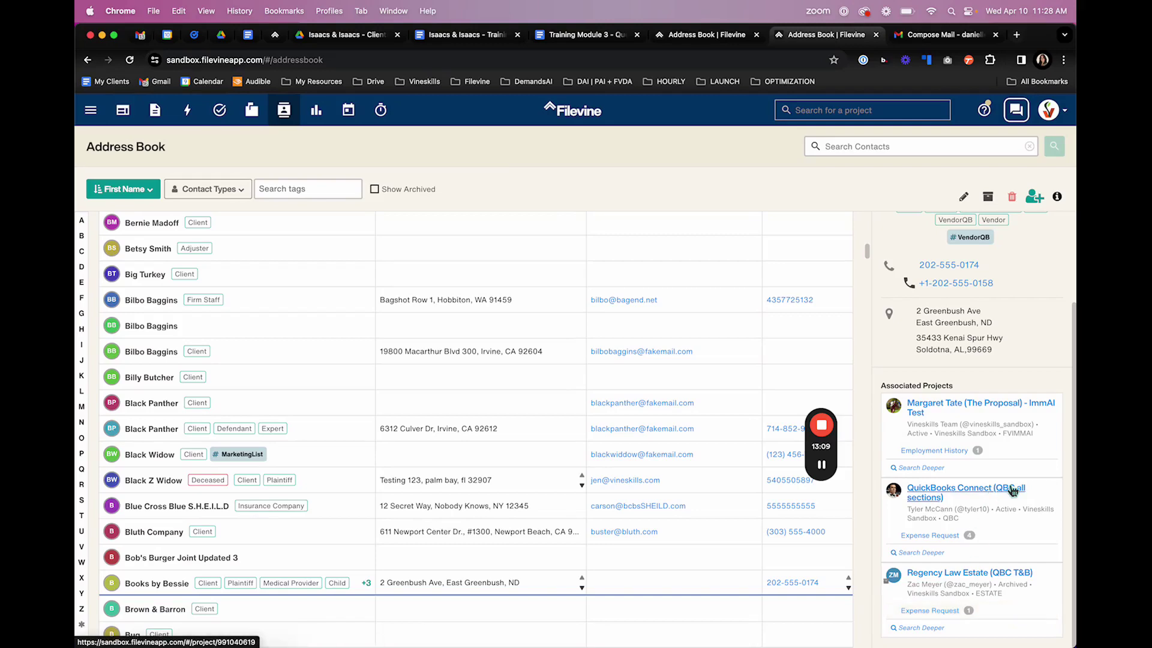
{"action": "scroll", "coordinate": [1012, 490], "scroll_direction": "up", "scroll_amount": 3}
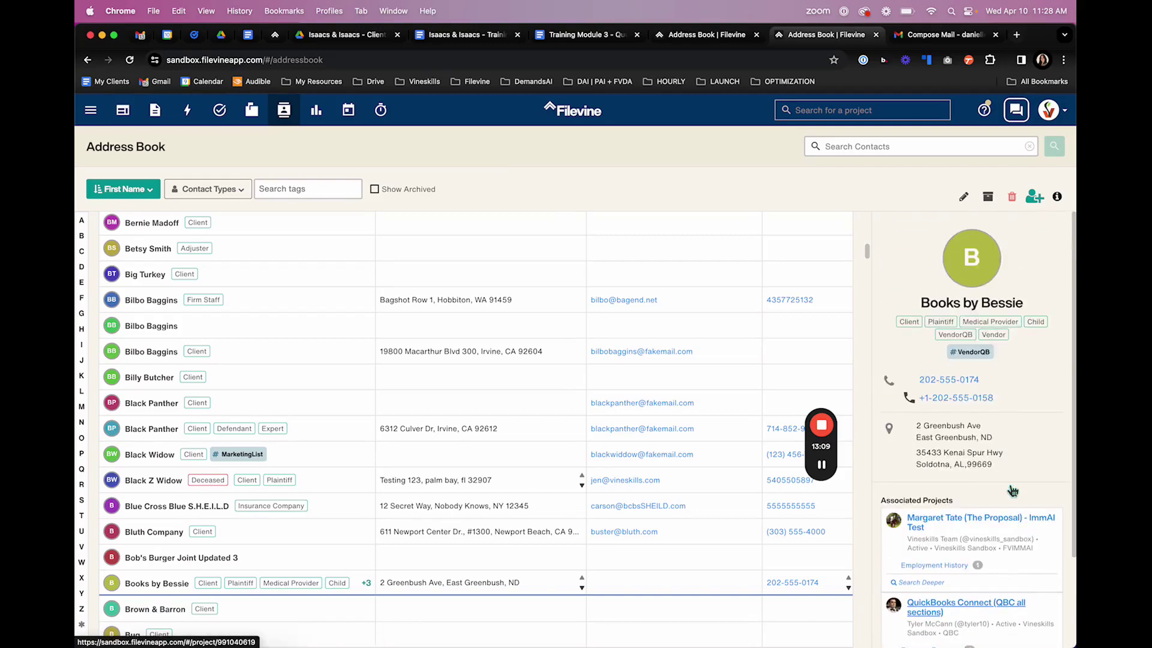
- Open the Books by Bessie edit form and close it without making changes
{"action": "left_click", "coordinate": [963, 197]}
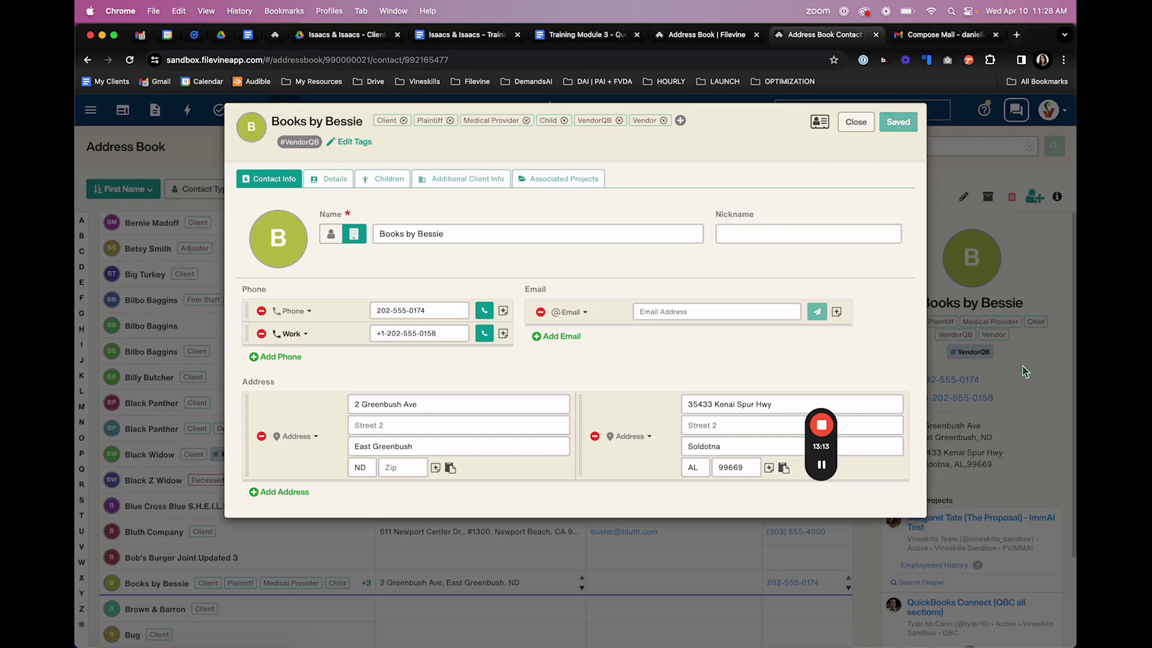
{"action": "left_click", "coordinate": [855, 123]}
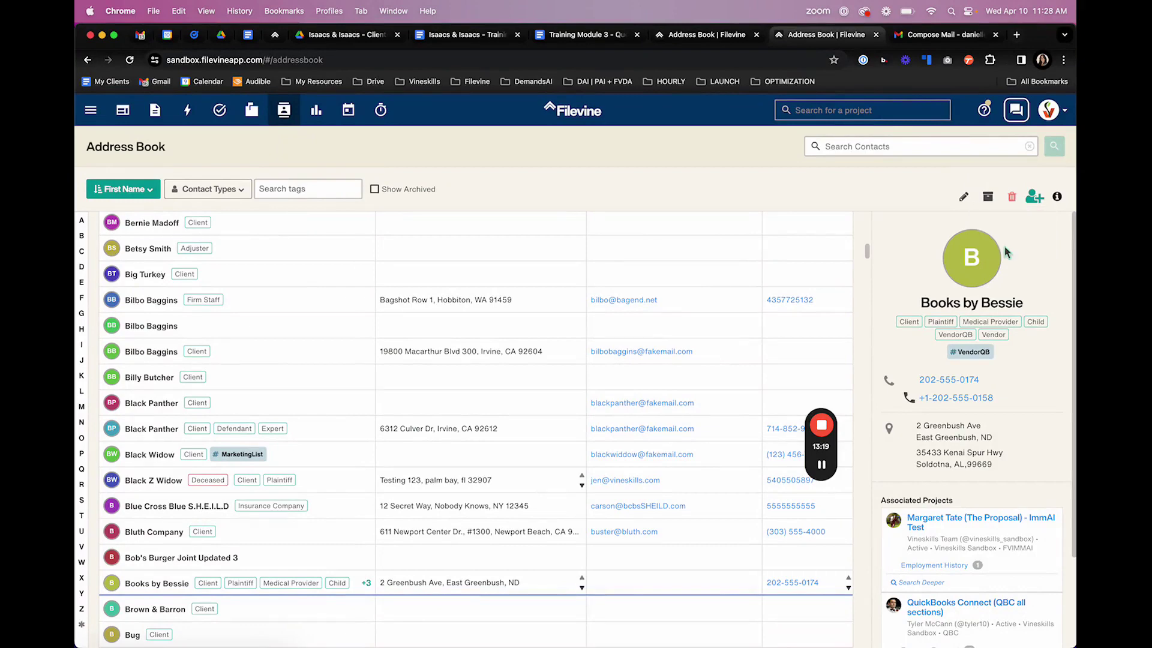
{"action": "left_click", "coordinate": [1059, 200]}
{"action": "left_click_drag", "start_coordinate": [822, 393], "coordinate": [98, 270]}
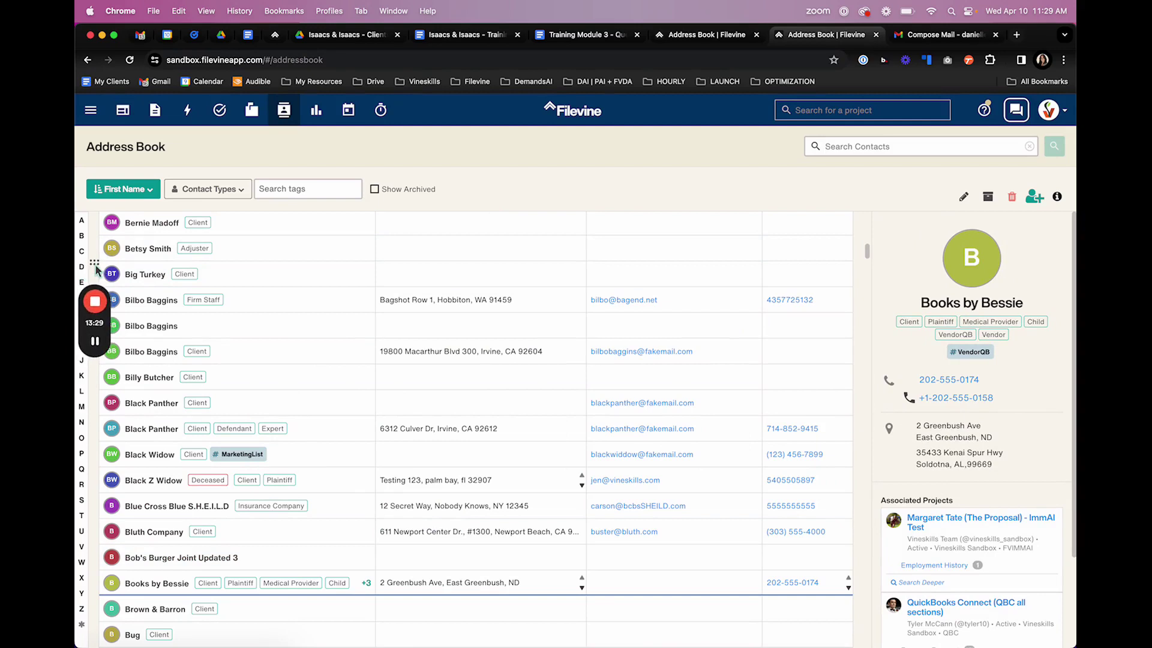
{"action": "left_click", "coordinate": [98, 270]}
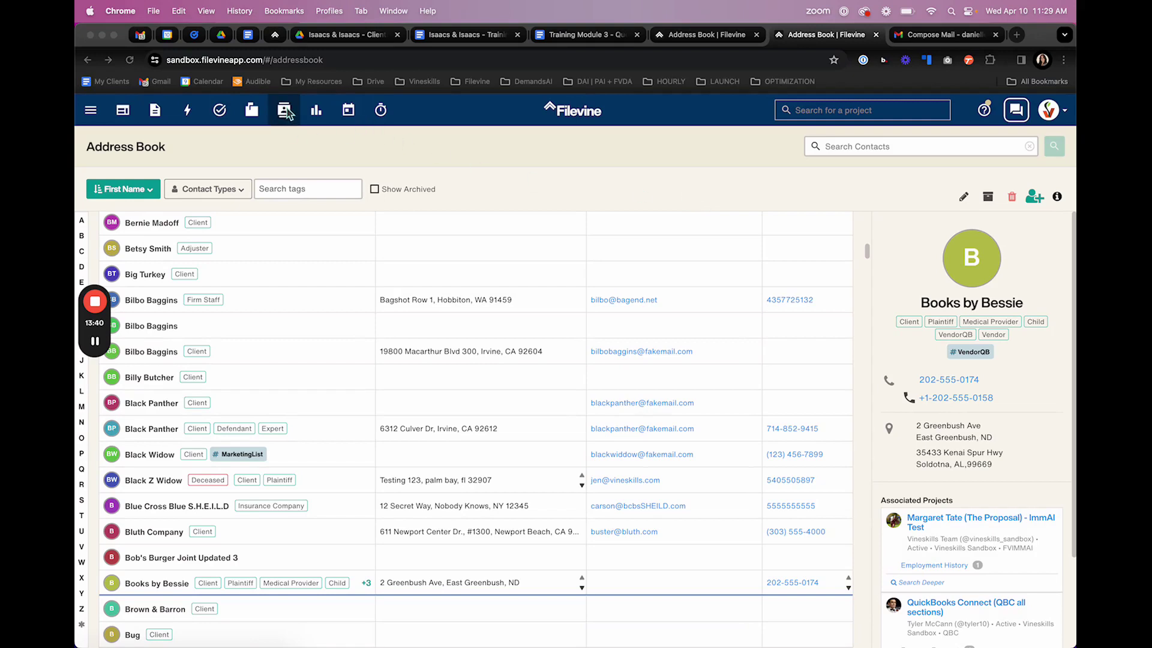
{"action": "left_click", "coordinate": [1033, 197]}
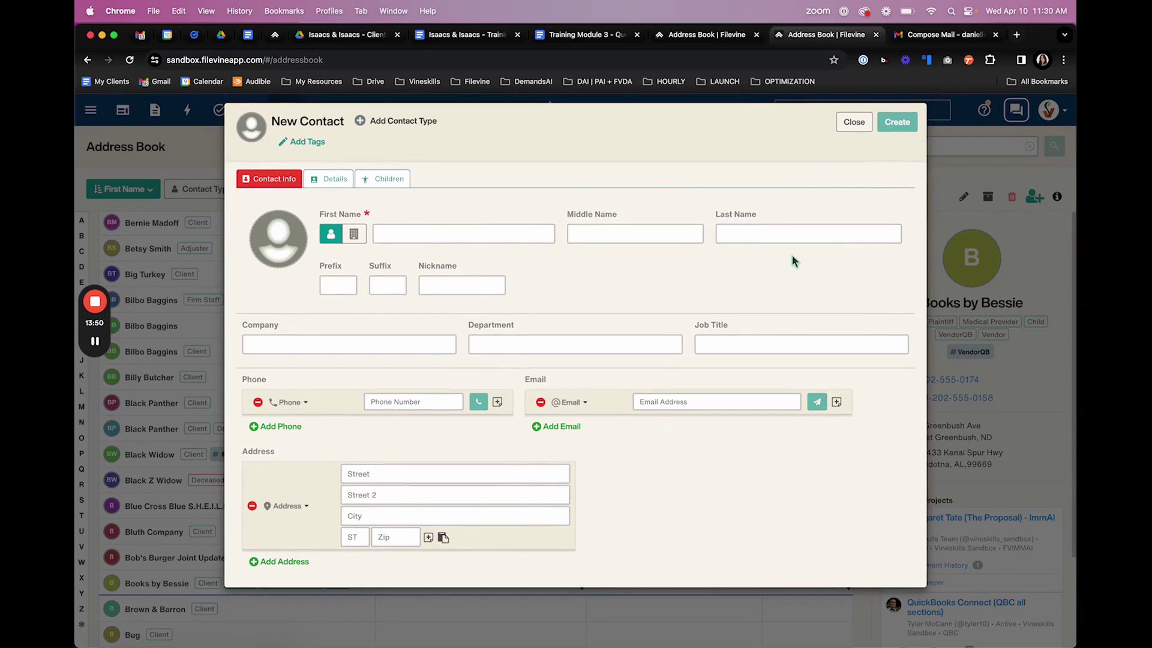
{"action": "left_click", "coordinate": [428, 402]}
{"action": "left_click", "coordinate": [752, 516]}
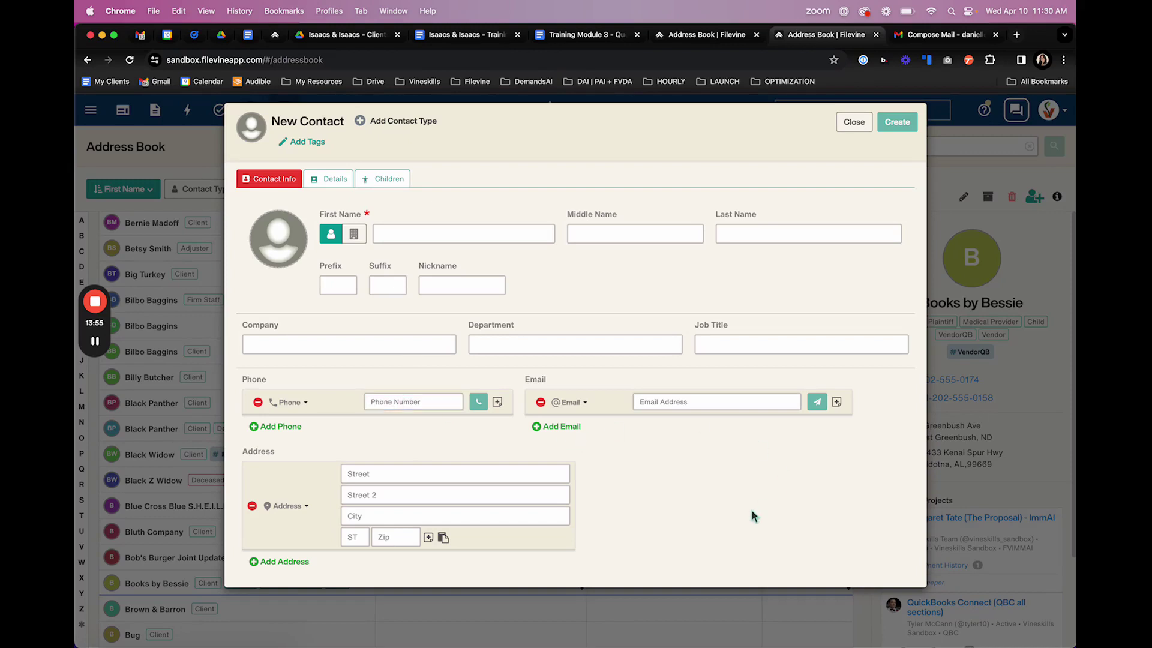
{"action": "left_click", "coordinate": [300, 427]}
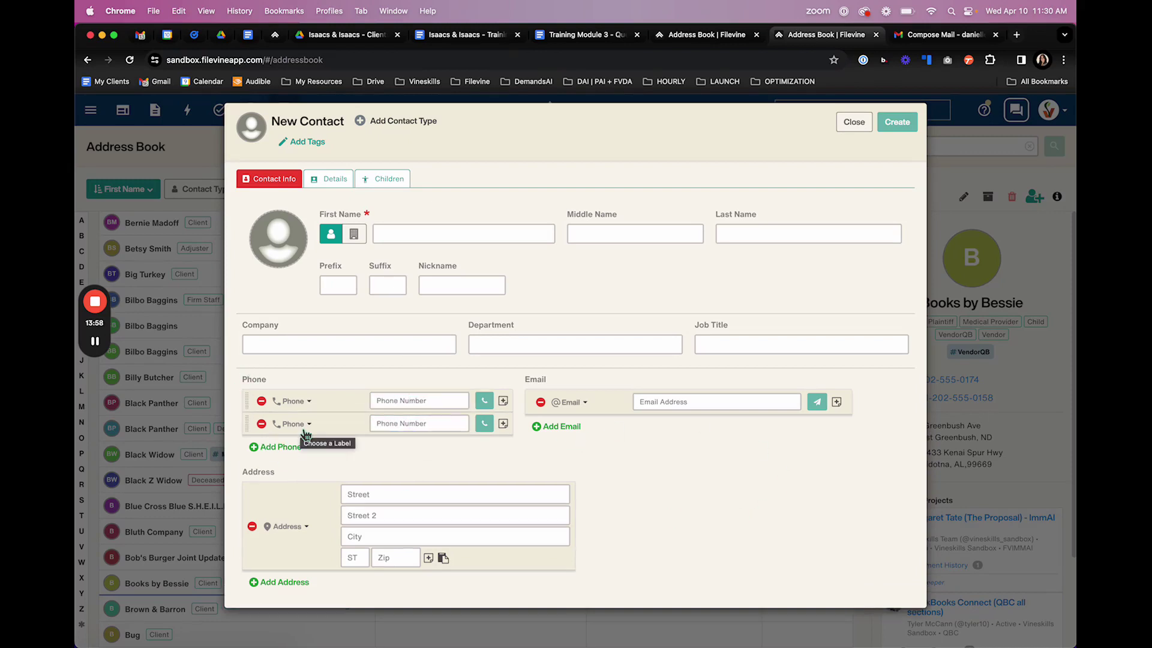
{"action": "left_click", "coordinate": [676, 404]}
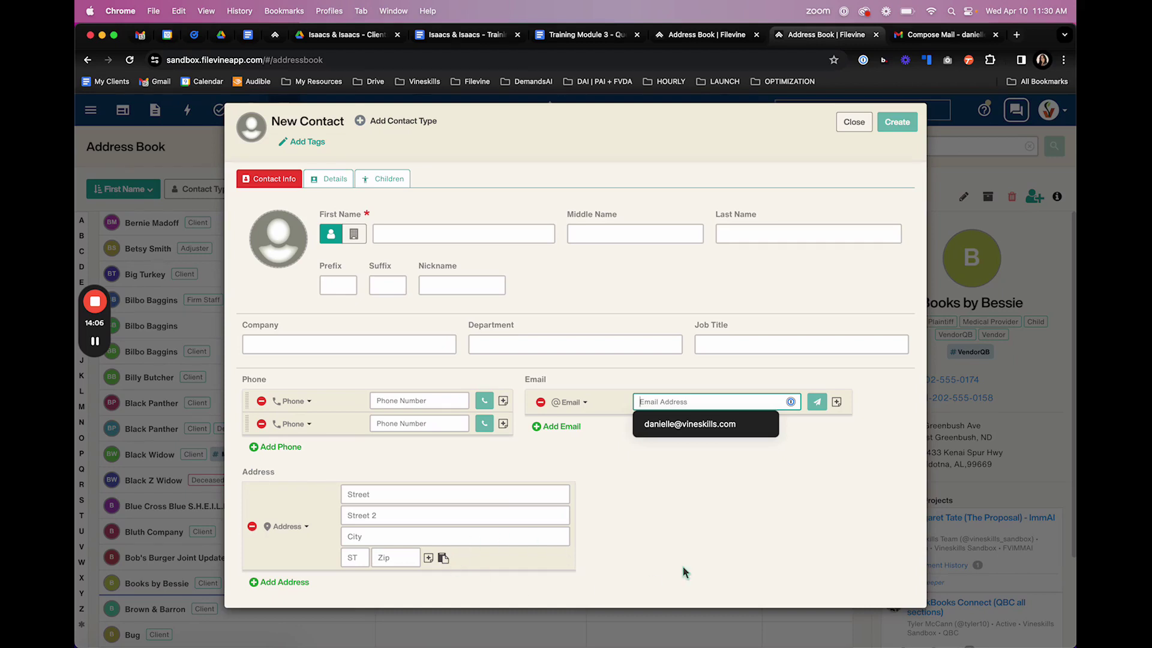
{"action": "left_click", "coordinate": [393, 121]}
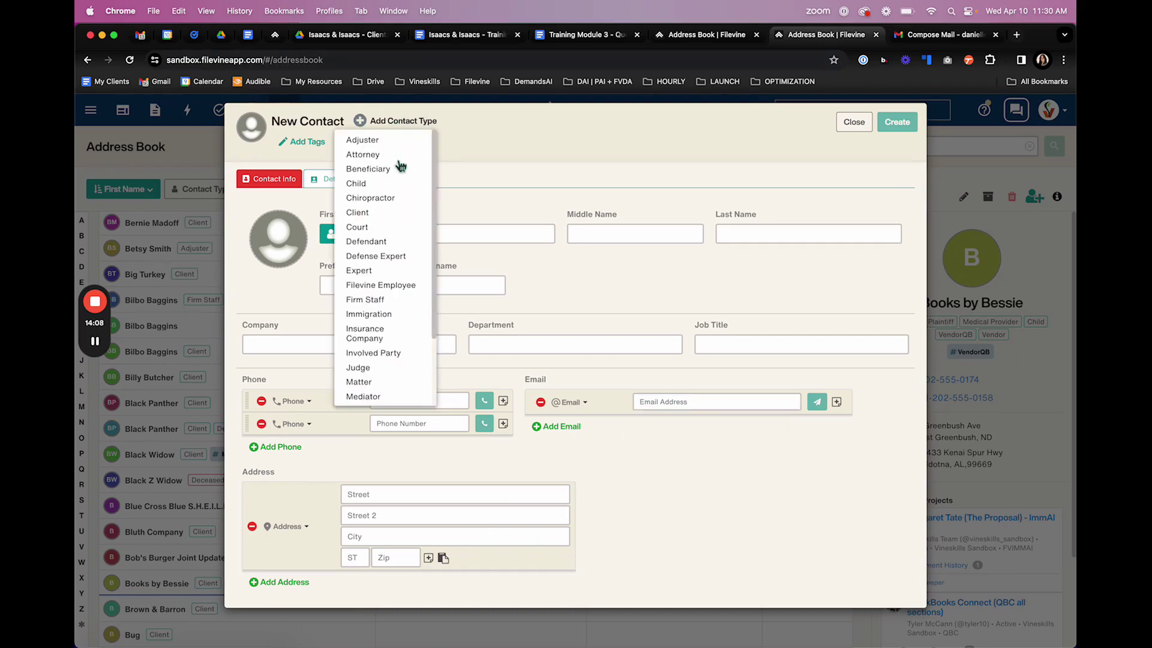
{"action": "scroll", "coordinate": [414, 331], "scroll_direction": "down", "scroll_amount": 3}
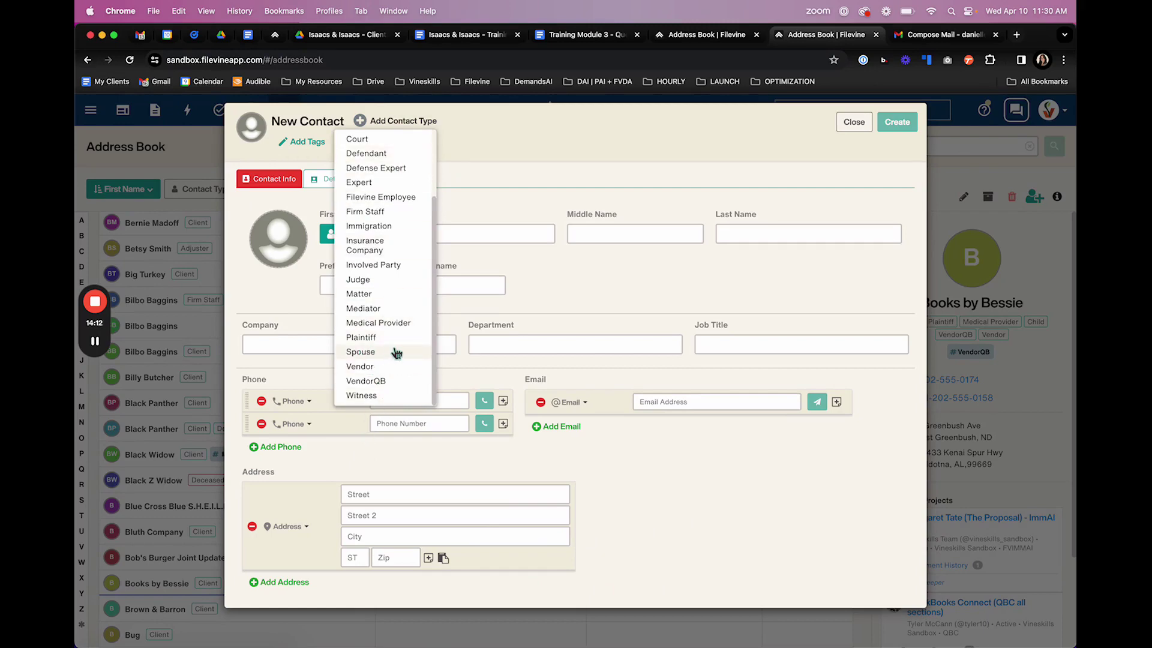
{"action": "scroll", "coordinate": [394, 297], "scroll_direction": "up", "scroll_amount": 3}
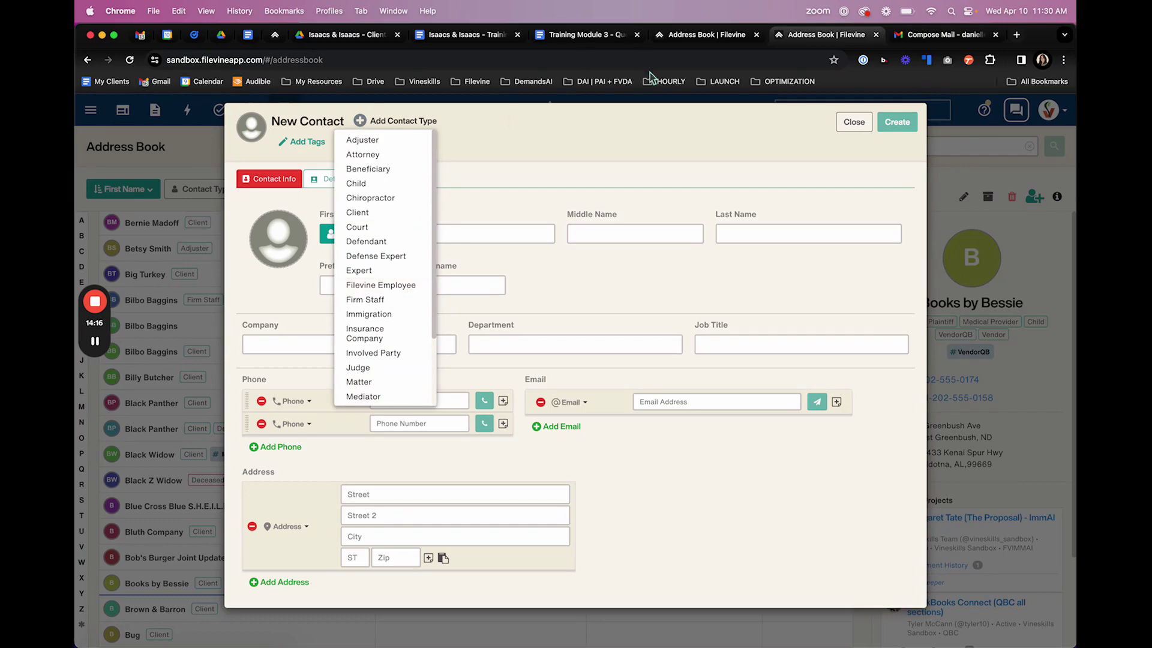
{"action": "left_click", "coordinate": [625, 140]}
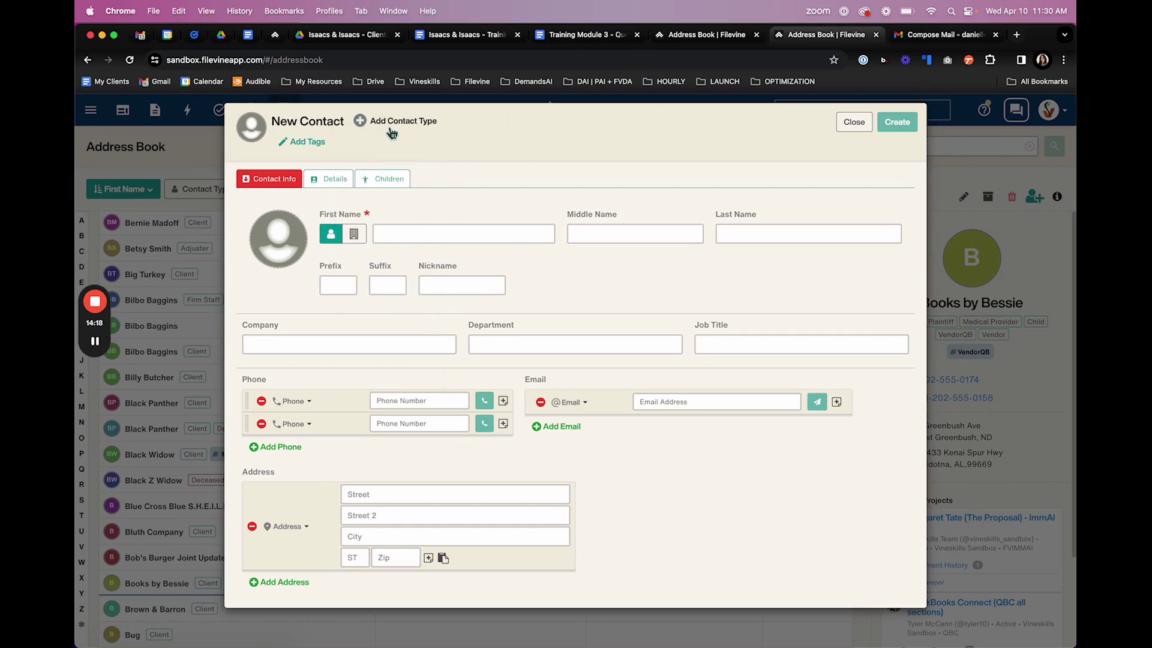
{"action": "left_click", "coordinate": [327, 179]}
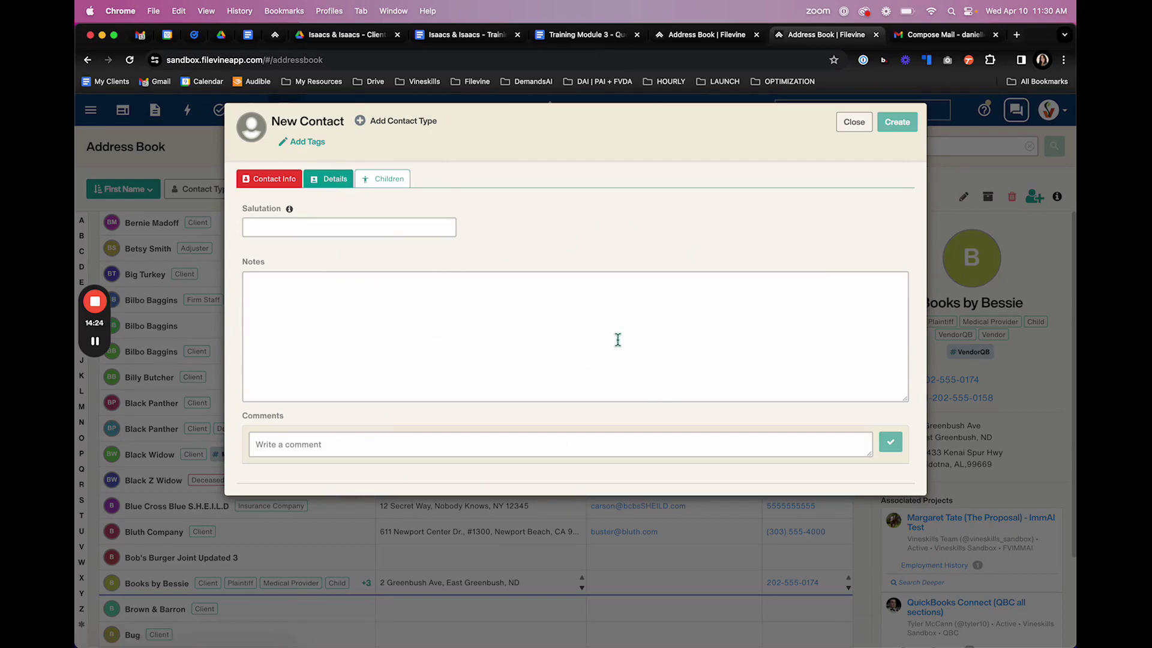
{"action": "left_click", "coordinate": [863, 122]}
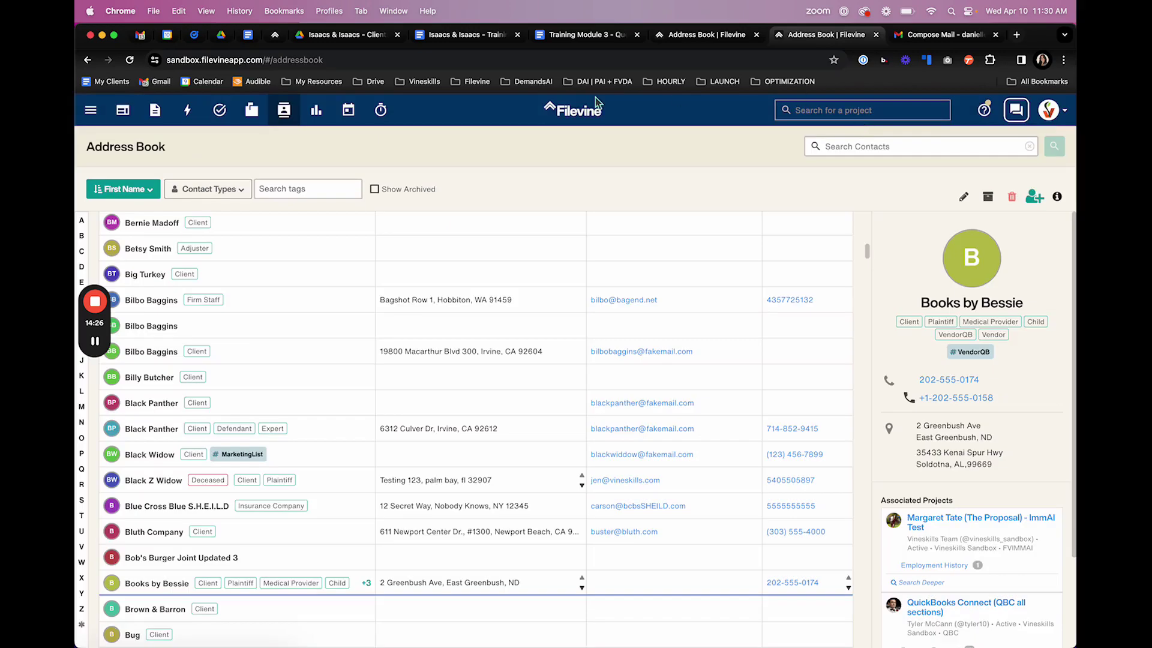